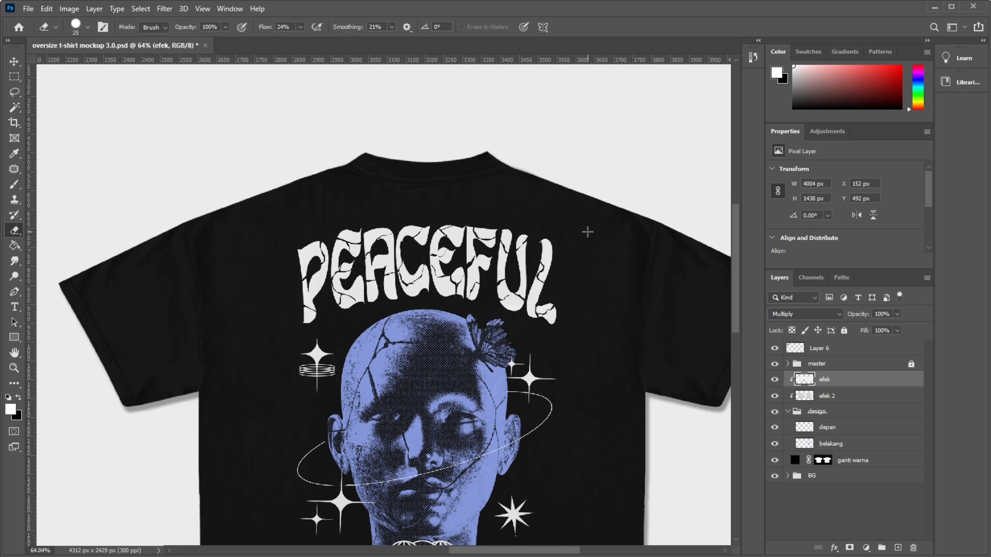
Collapse the design group and set the ganti warna fill layer's shirt colour to black.
{"action": "scroll", "coordinate": [488, 184], "scroll_direction": "down", "scroll_amount": 3}
{"action": "left_click", "coordinate": [787, 411]}
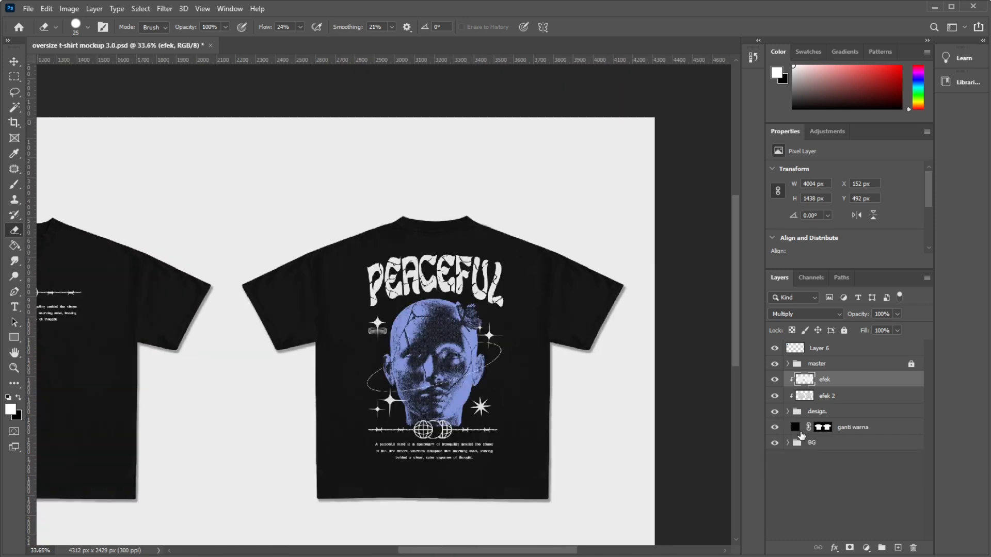
{"action": "scroll", "coordinate": [451, 291], "scroll_direction": "up", "scroll_amount": 5}
{"action": "left_click", "coordinate": [774, 428]}
{"action": "left_click", "coordinate": [774, 427]}
{"action": "scroll", "coordinate": [644, 364], "scroll_direction": "down", "scroll_amount": 5}
{"action": "double_click", "coordinate": [794, 428]}
{"action": "left_click_drag", "start_coordinate": [662, 407], "coordinate": [668, 468]}
{"action": "left_click", "coordinate": [746, 429]}
{"action": "left_click", "coordinate": [664, 433]}
{"action": "mouse_move", "coordinate": [665, 432]}
{"action": "left_mouse_down"}
{"action": "mouse_move", "coordinate": [715, 464]}
{"action": "mouse_move", "coordinate": [712, 501]}
{"action": "left_mouse_up"}
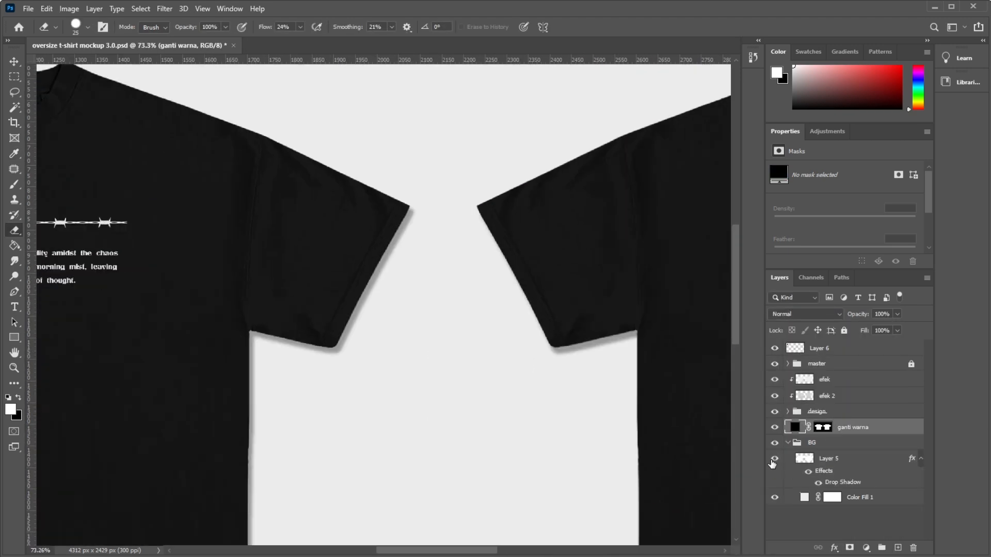
Adjust the Drop Shadow effect on Layer 5 in the BG group and accept the new settings.
{"action": "double_click", "coordinate": [831, 483]}
{"action": "left_click_drag", "start_coordinate": [735, 396], "coordinate": [737, 396]}
{"action": "left_click_drag", "start_coordinate": [736, 422], "coordinate": [737, 420]}
{"action": "left_click", "coordinate": [941, 321]}
Hide the Color Fill 1 background, inspect both shirts on transparency, and show the background again.
{"action": "left_click", "coordinate": [775, 458]}
{"action": "left_click", "coordinate": [775, 459]}
{"action": "left_click", "coordinate": [774, 497]}
{"action": "scroll", "coordinate": [446, 313], "scroll_direction": "down", "scroll_amount": 3}
{"action": "key", "text": "ctrl+0"}
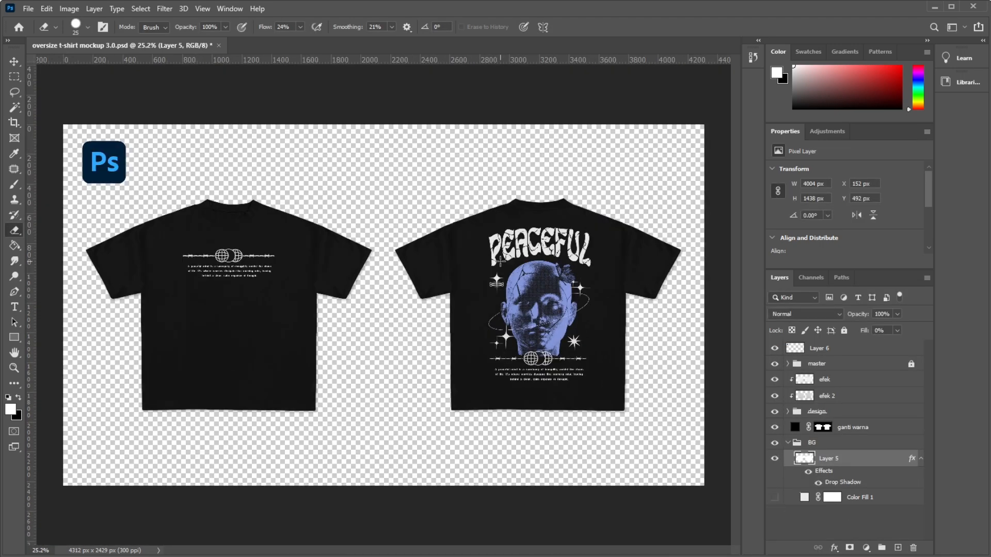
{"action": "scroll", "coordinate": [242, 257], "scroll_direction": "up", "scroll_amount": 4}
{"action": "scroll", "coordinate": [239, 256], "scroll_direction": "down", "scroll_amount": 3}
{"action": "scroll", "coordinate": [317, 266], "scroll_direction": "down", "scroll_amount": 1}
{"action": "scroll", "coordinate": [317, 266], "scroll_direction": "up", "scroll_amount": 2}
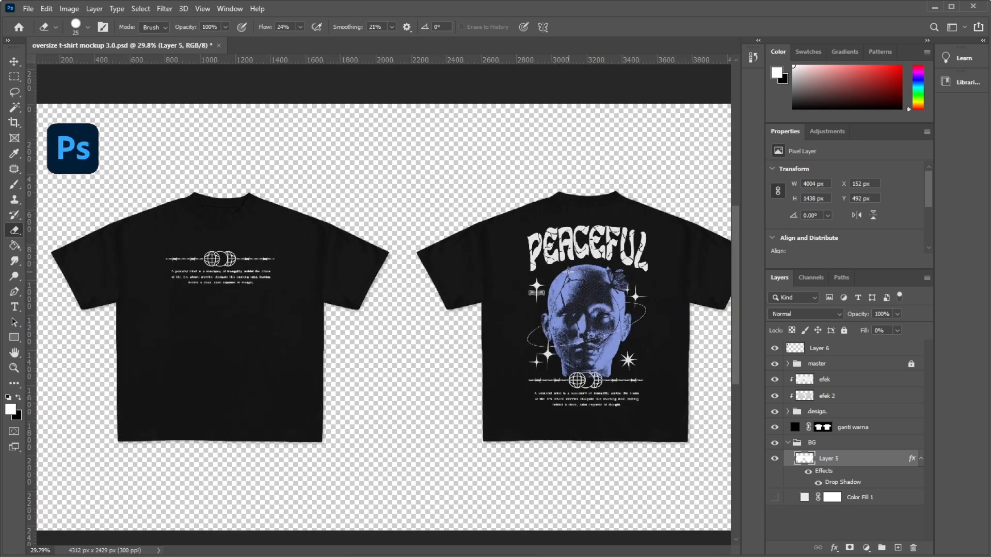
{"action": "scroll", "coordinate": [318, 266], "scroll_direction": "down", "scroll_amount": 3}
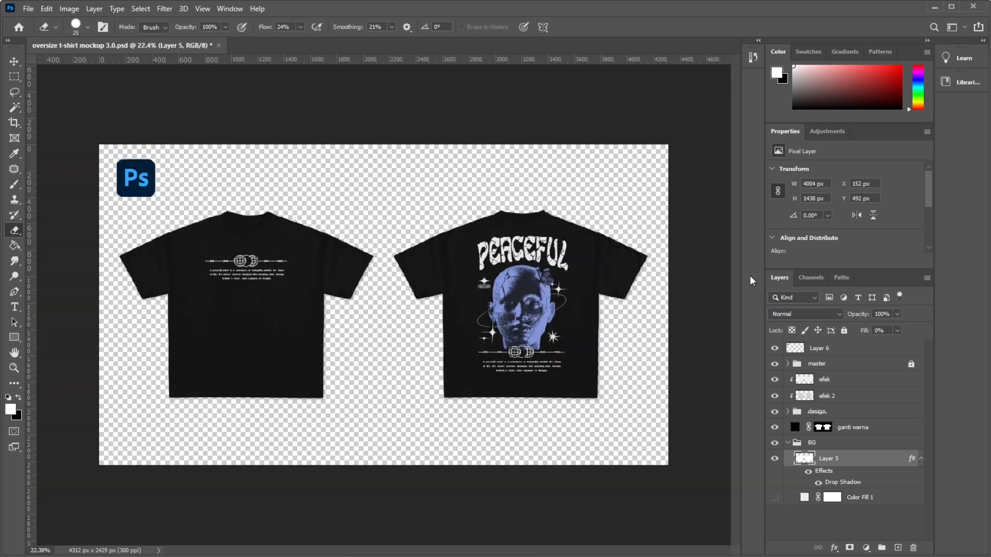
{"action": "left_click", "coordinate": [774, 498]}
Switch to the boxy tshirt folder in File Explorer, look at its files, and return to the mockup in Photoshop.
{"action": "left_click", "coordinate": [301, 556]}
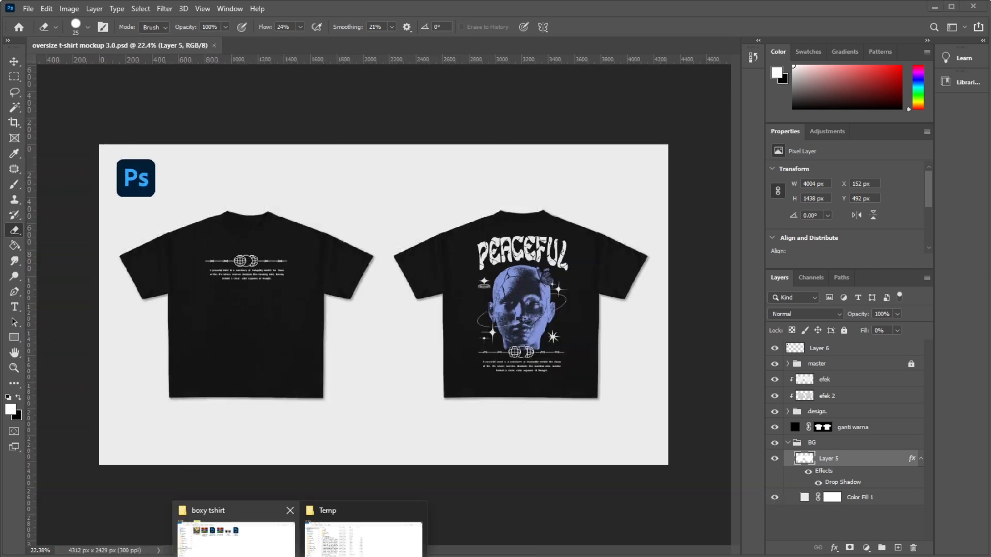
{"action": "left_click", "coordinate": [237, 536]}
{"action": "key", "text": "alt+Tab"}
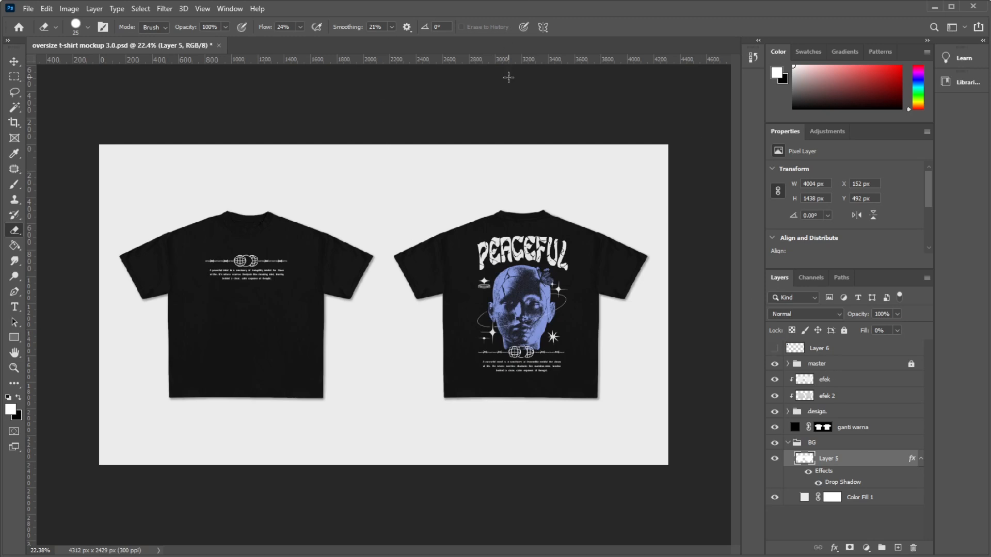
Set the crop ratio to 1 : 1 and crop the canvas to a square around the front shirt.
{"action": "key", "text": "c"}
{"action": "left_click", "coordinate": [140, 26]}
{"action": "type", "text": "1"}
{"action": "left_click", "coordinate": [221, 27]}
{"action": "type", "text": "1"}
{"action": "left_click_drag", "start_coordinate": [380, 312], "coordinate": [543, 311]}
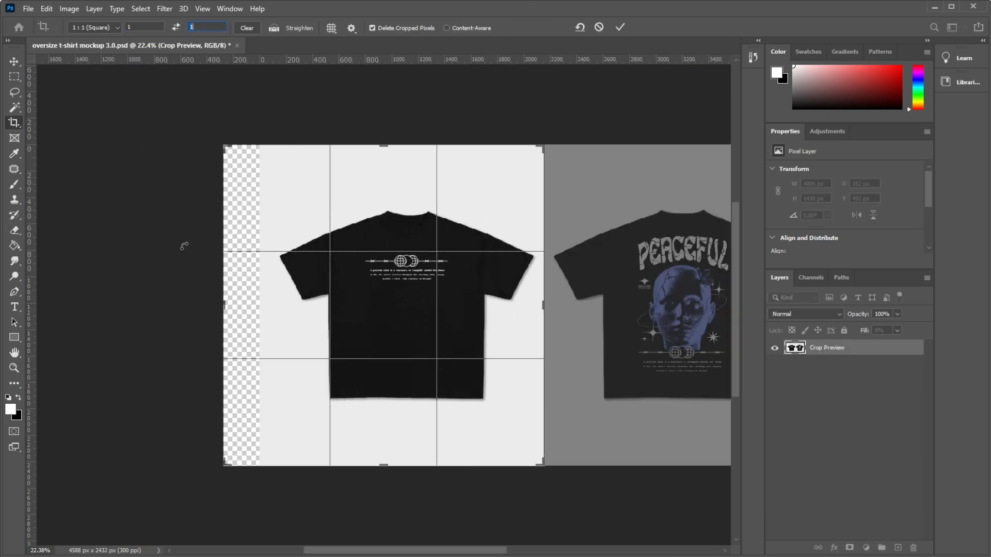
{"action": "key", "text": "Return"}
Recentre the front shirt in the square crop and tighten the crop to about 2125 × 2124 px.
{"action": "left_click", "coordinate": [411, 331]}
{"action": "left_click_drag", "start_coordinate": [300, 331], "coordinate": [276, 331]}
{"action": "key", "text": "Return"}
{"action": "key", "text": "ctrl+t"}
{"action": "key", "text": "Escape"}
{"action": "left_click", "coordinate": [391, 189]}
{"action": "left_click_drag", "start_coordinate": [543, 146], "coordinate": [523, 162]}
{"action": "key", "text": "Return"}
{"action": "scroll", "coordinate": [396, 193], "scroll_direction": "up", "scroll_amount": 4}
{"action": "scroll", "coordinate": [395, 193], "scroll_direction": "down", "scroll_amount": 1}
Save the cropped front view as a Photoshop file named "oversize t-shirt mockup 3.0 depan.psd".
{"action": "key", "text": "ctrl+shift+s"}
{"action": "left_click", "coordinate": [169, 250]}
{"action": "type", "text": "dew"}
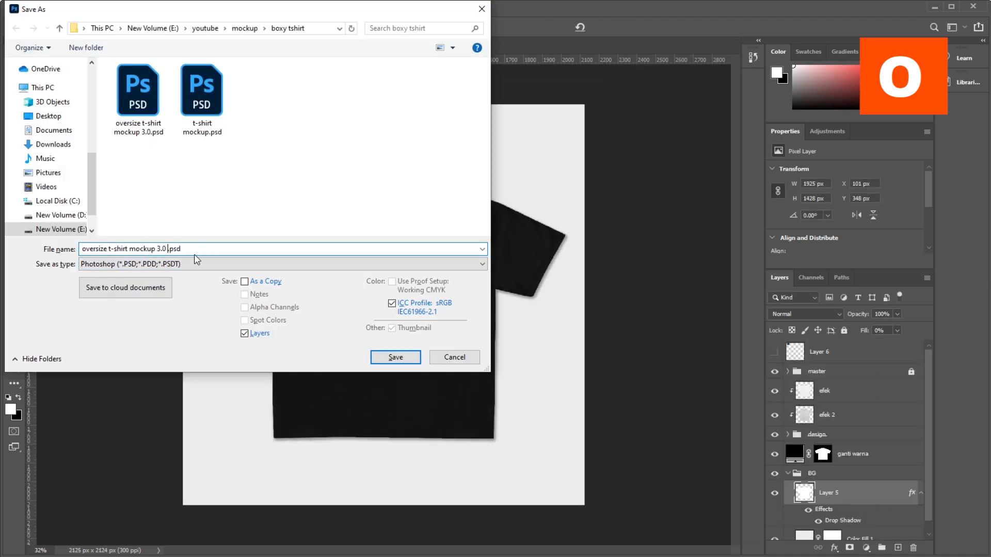
{"action": "key", "text": "BackSpace"}
{"action": "type", "text": "pan"}
{"action": "left_click", "coordinate": [385, 361]}
{"action": "key", "text": "Return"}
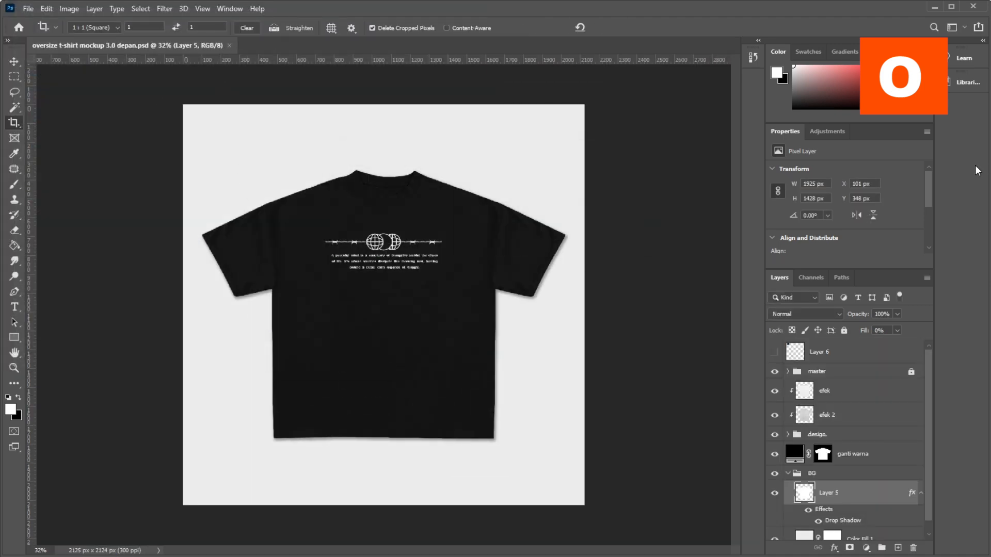
Undo the three crops made around the front shirt.
{"action": "key", "text": "ctrl+z"}
{"action": "key", "text": "ctrl+z"}
{"action": "key", "text": "ctrl+z"}
{"action": "key", "text": "ctrl+0"}
Crop the canvas to a 1 : 1 square of about 2429 × 2429 px around the back shirt.
{"action": "left_click", "coordinate": [370, 177]}
{"action": "left_click_drag", "start_coordinate": [401, 248], "coordinate": [255, 232]}
{"action": "key", "text": "Return"}
{"action": "left_click", "coordinate": [405, 241]}
{"action": "left_click_drag", "start_coordinate": [405, 241], "coordinate": [419, 247]}
{"action": "key", "text": "Return"}
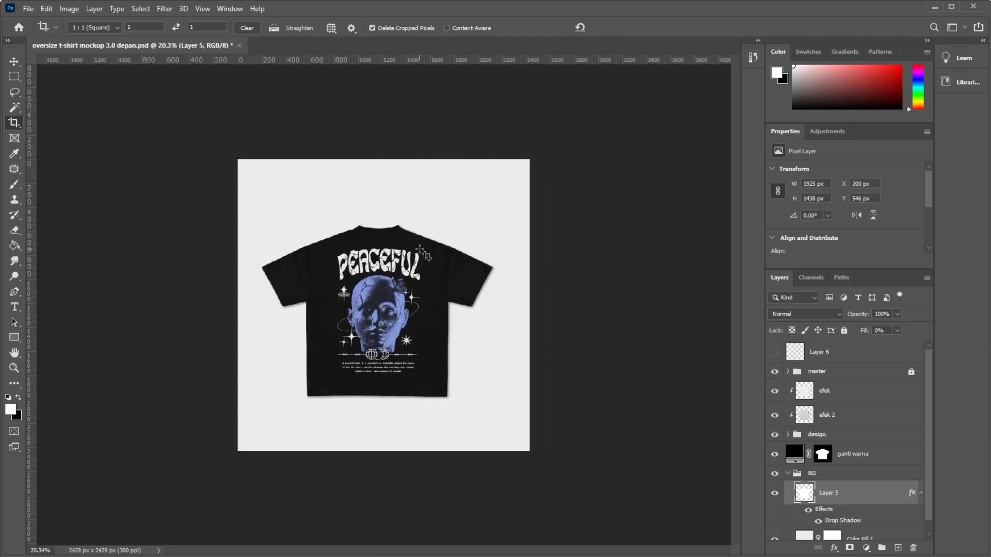
Shift the square crop slightly to recentre the back shirt in the frame.
{"action": "left_click", "coordinate": [407, 289]}
{"action": "left_click_drag", "start_coordinate": [408, 289], "coordinate": [414, 290]}
{"action": "key", "text": "Return"}
{"action": "left_click", "coordinate": [403, 222]}
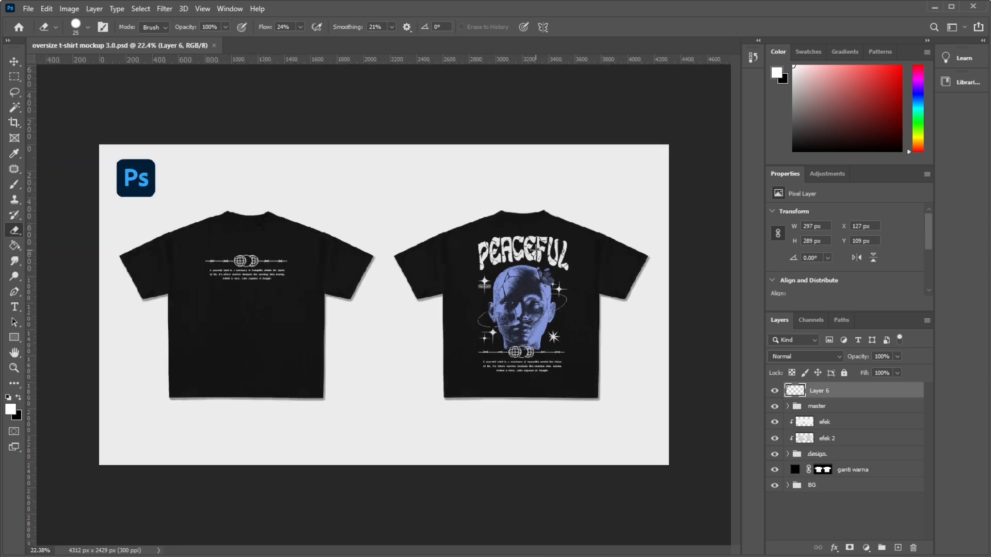
Examine the front and back shirt designs across the mockup canvas.
{"action": "scroll", "coordinate": [431, 291], "scroll_direction": "up", "scroll_amount": 2}
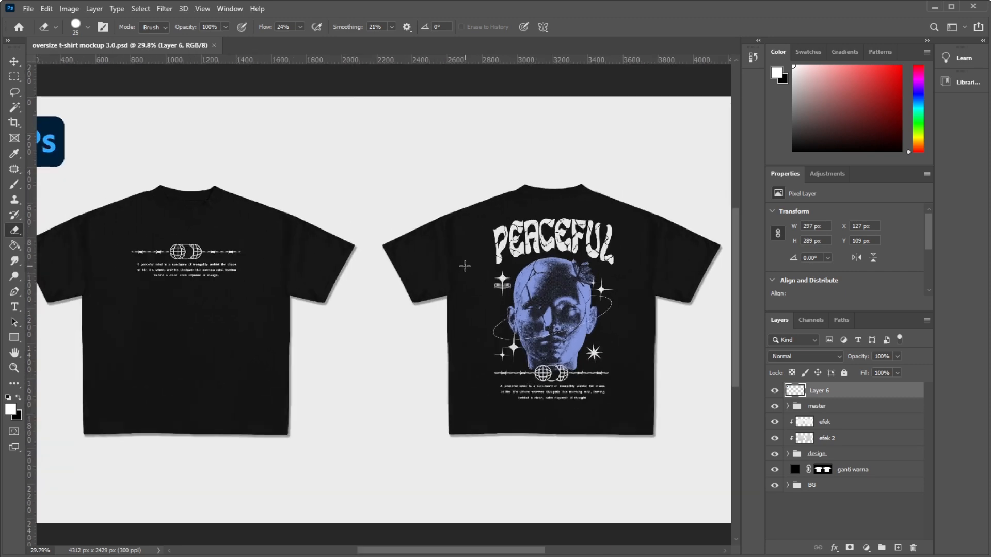
{"action": "scroll", "coordinate": [454, 248], "scroll_direction": "down", "scroll_amount": 2}
{"action": "scroll", "coordinate": [361, 232], "scroll_direction": "up", "scroll_amount": 2}
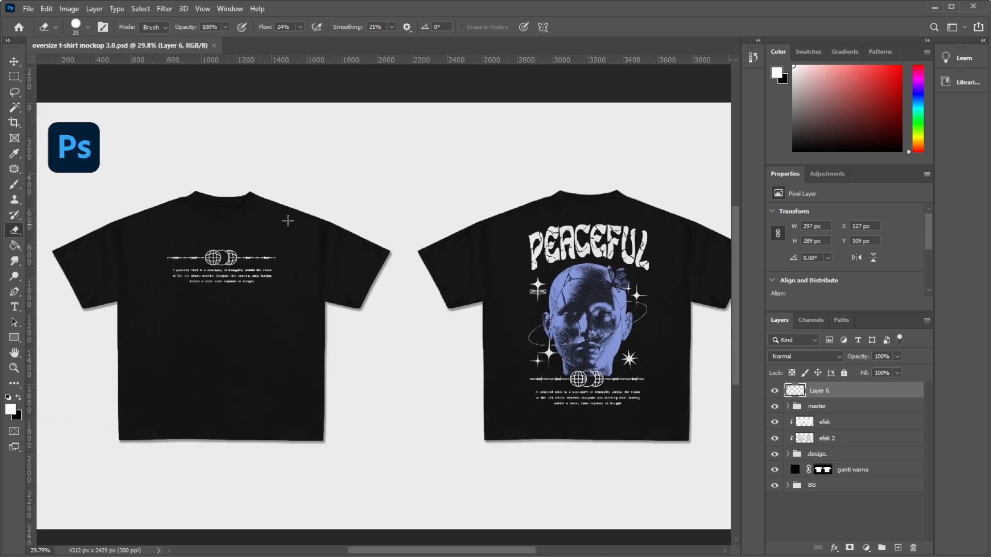
{"action": "scroll", "coordinate": [104, 228], "scroll_direction": "down", "scroll_amount": 1}
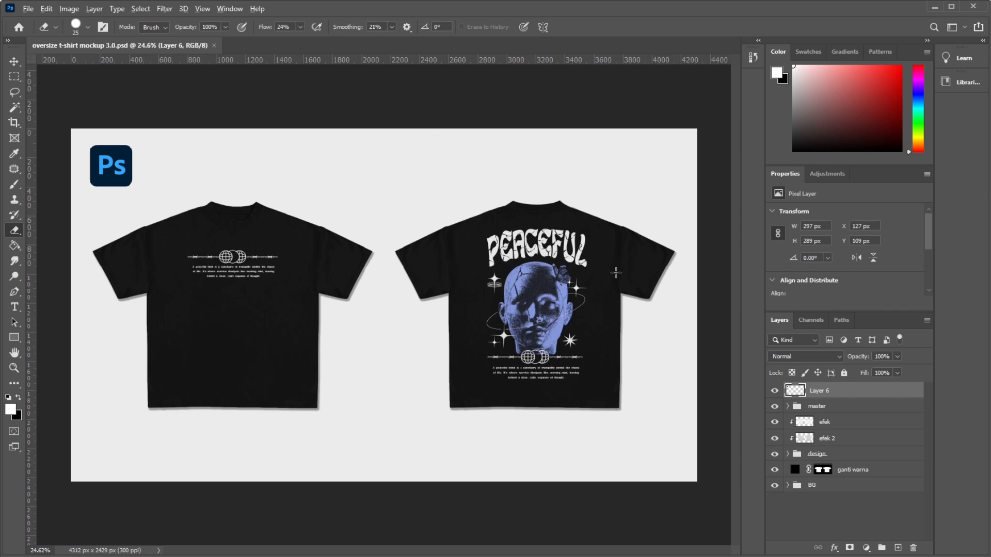
{"action": "scroll", "coordinate": [582, 223], "scroll_direction": "up", "scroll_amount": 1}
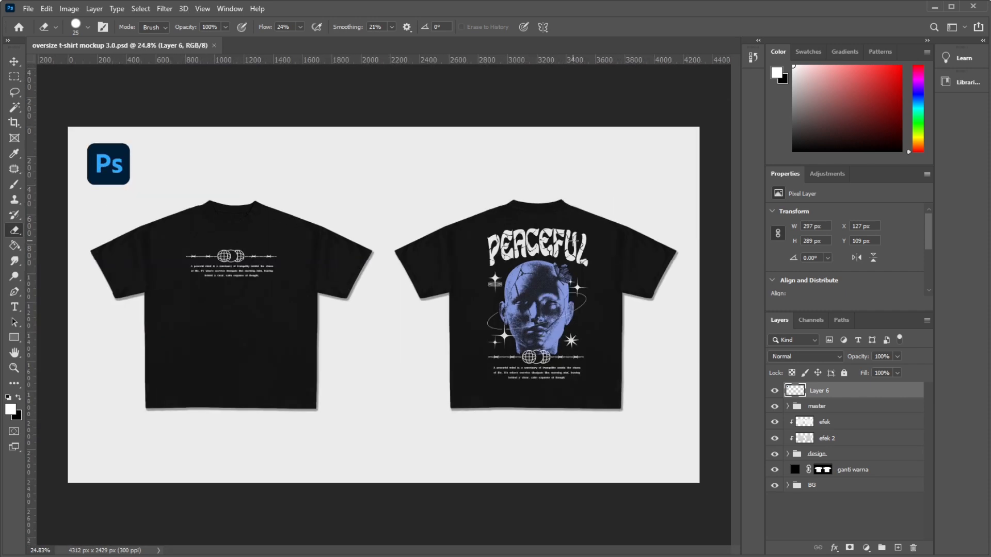
{"action": "scroll", "coordinate": [198, 258], "scroll_direction": "up", "scroll_amount": 3}
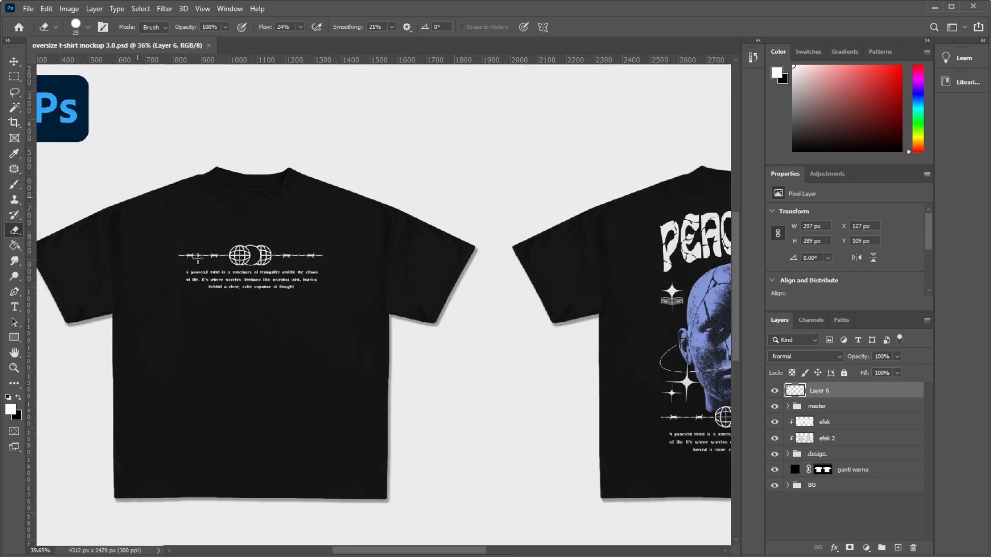
{"action": "scroll", "coordinate": [200, 261], "scroll_direction": "down", "scroll_amount": 2}
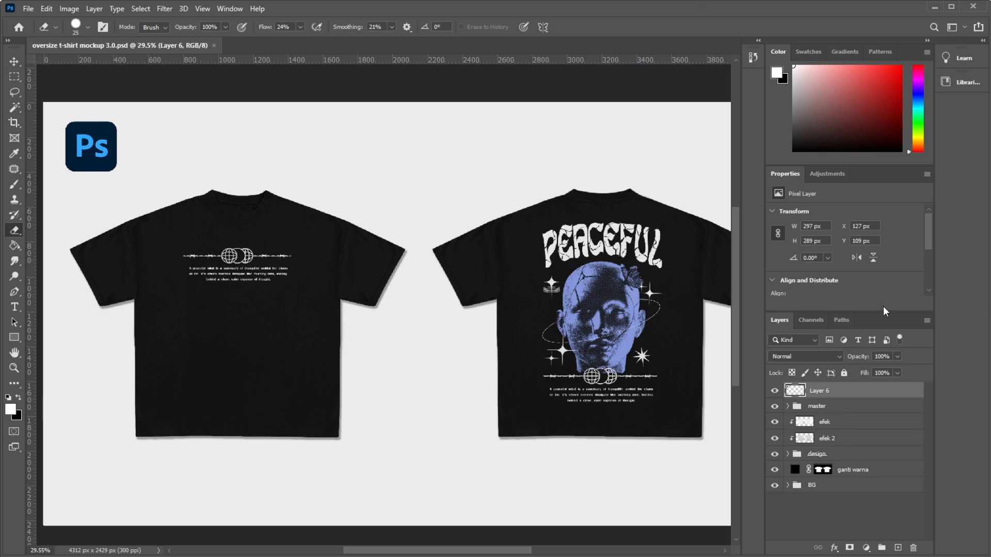
Enlarge the layer list and select the master group.
{"action": "left_click_drag", "start_coordinate": [880, 311], "coordinate": [877, 227]}
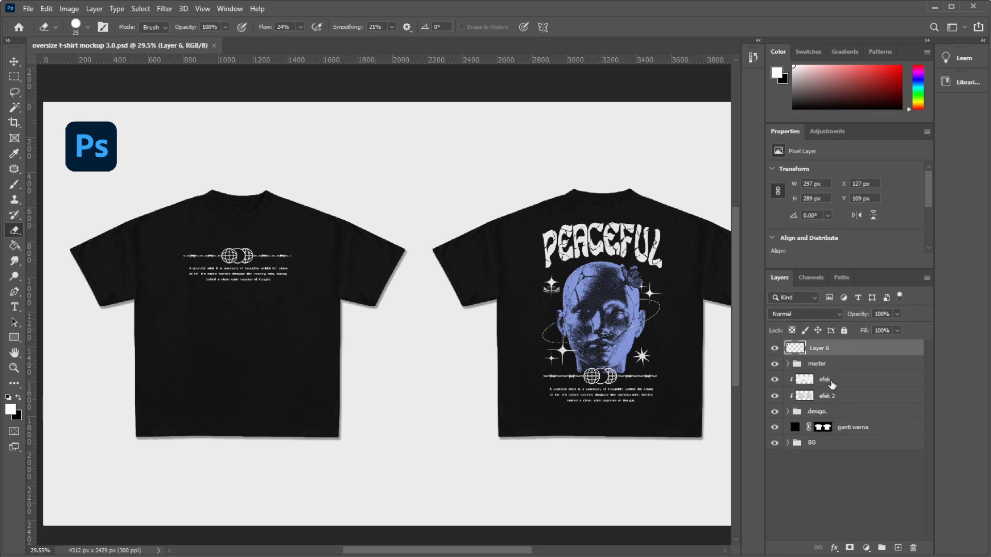
{"action": "left_click", "coordinate": [786, 365]}
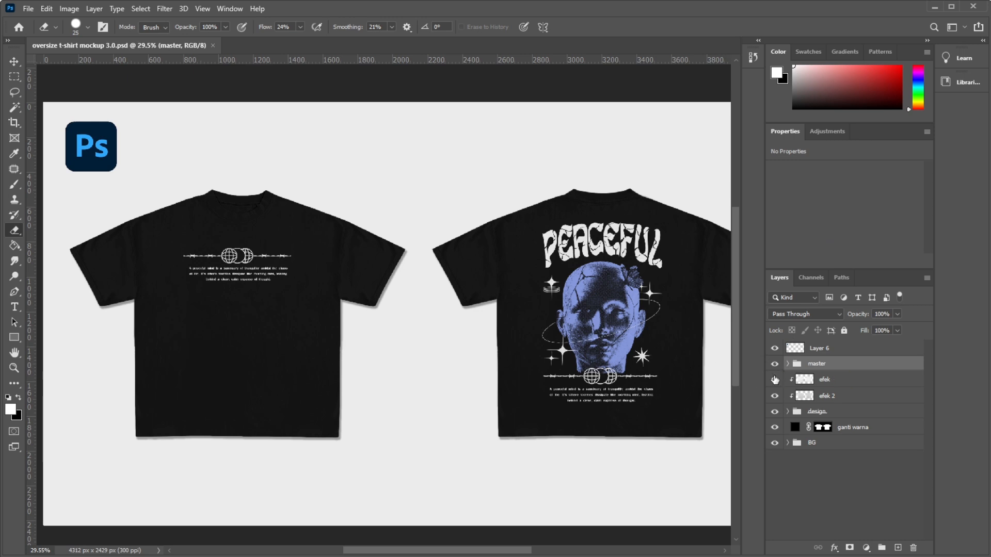
Hide the master group to inspect the shirts without its shading, and show the group again.
{"action": "scroll", "coordinate": [598, 280], "scroll_direction": "down", "scroll_amount": 3}
{"action": "scroll", "coordinate": [297, 242], "scroll_direction": "up", "scroll_amount": 12}
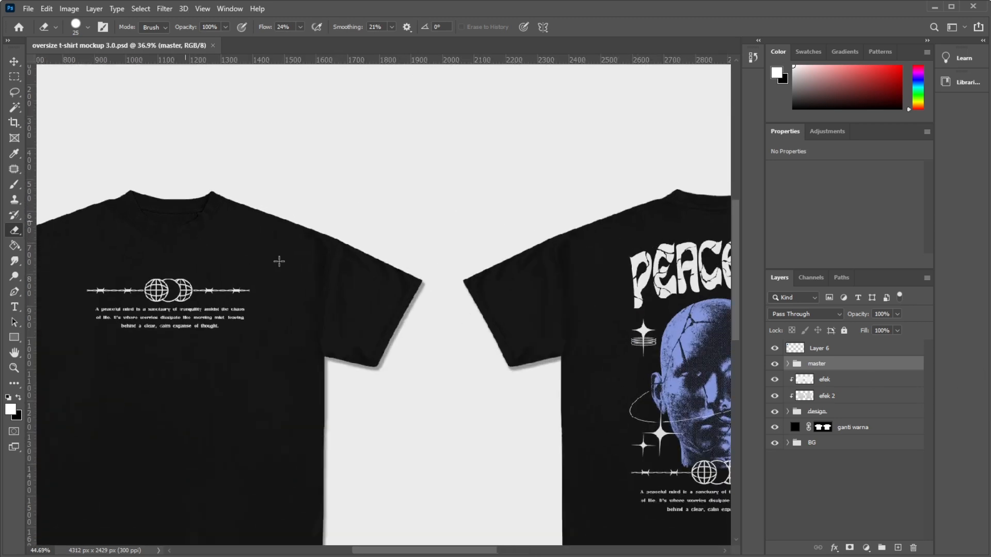
{"action": "scroll", "coordinate": [660, 280], "scroll_direction": "down", "scroll_amount": 2}
{"action": "scroll", "coordinate": [288, 215], "scroll_direction": "up", "scroll_amount": 2}
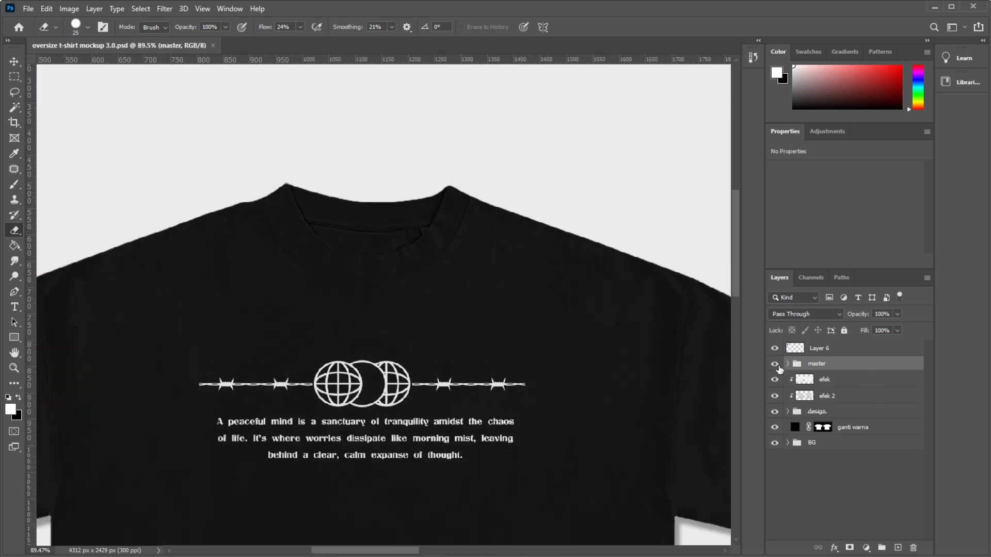
{"action": "left_click", "coordinate": [775, 364]}
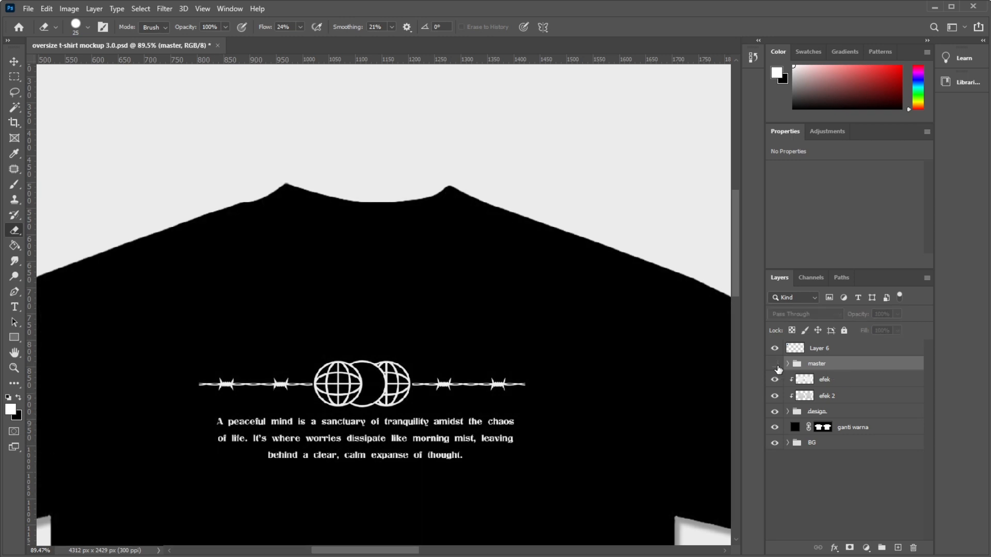
{"action": "scroll", "coordinate": [343, 340], "scroll_direction": "down", "scroll_amount": 2}
{"action": "scroll", "coordinate": [343, 340], "scroll_direction": "down", "scroll_amount": 2}
{"action": "scroll", "coordinate": [343, 340], "scroll_direction": "up", "scroll_amount": 1}
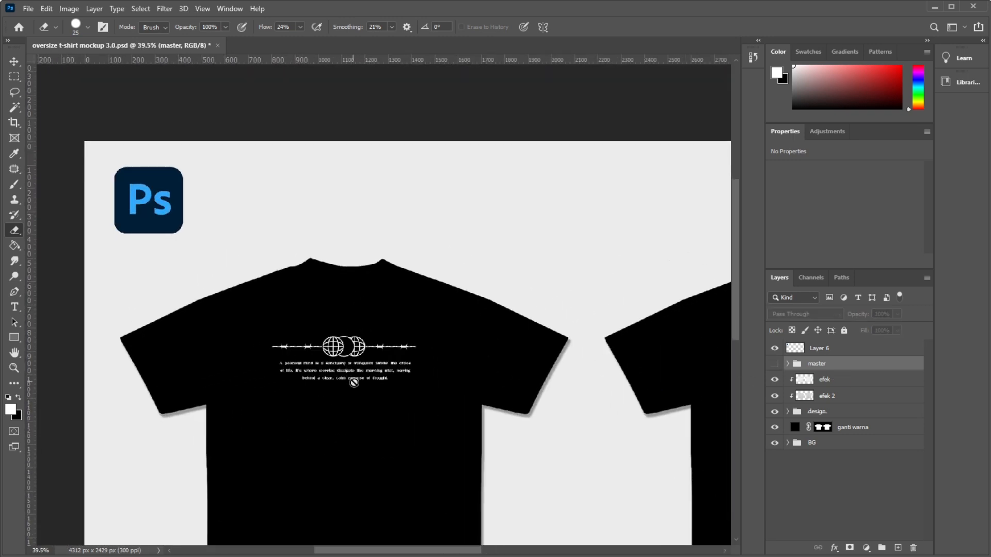
{"action": "left_click", "coordinate": [774, 364]}
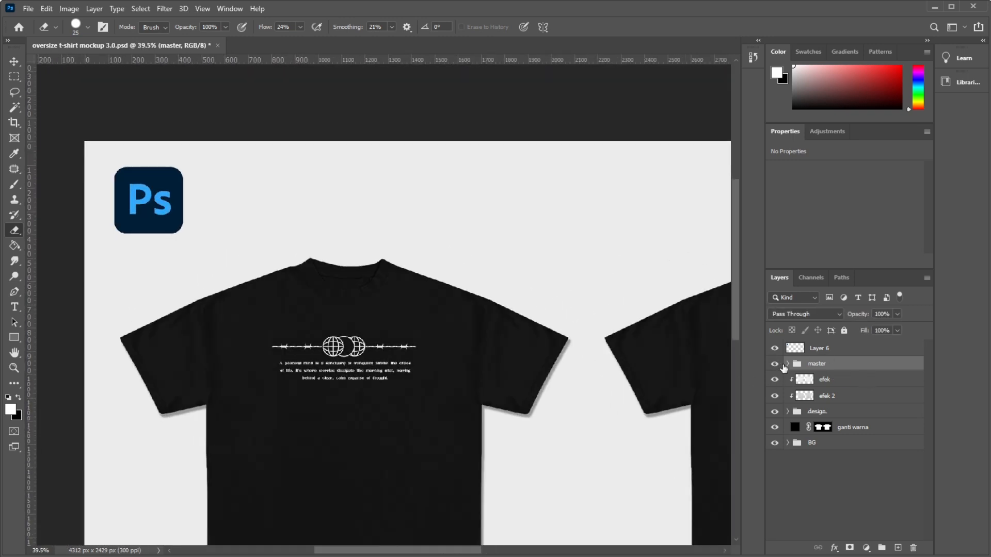
Expand the master group, select its o layer, and inspect the fabric details on the front shirt.
{"action": "left_click", "coordinate": [787, 364]}
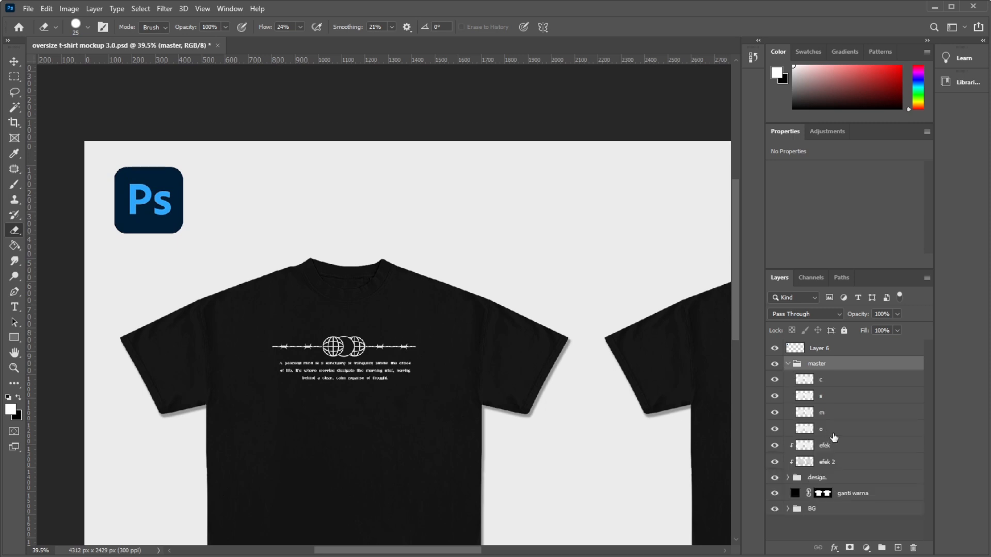
{"action": "left_click", "coordinate": [829, 433]}
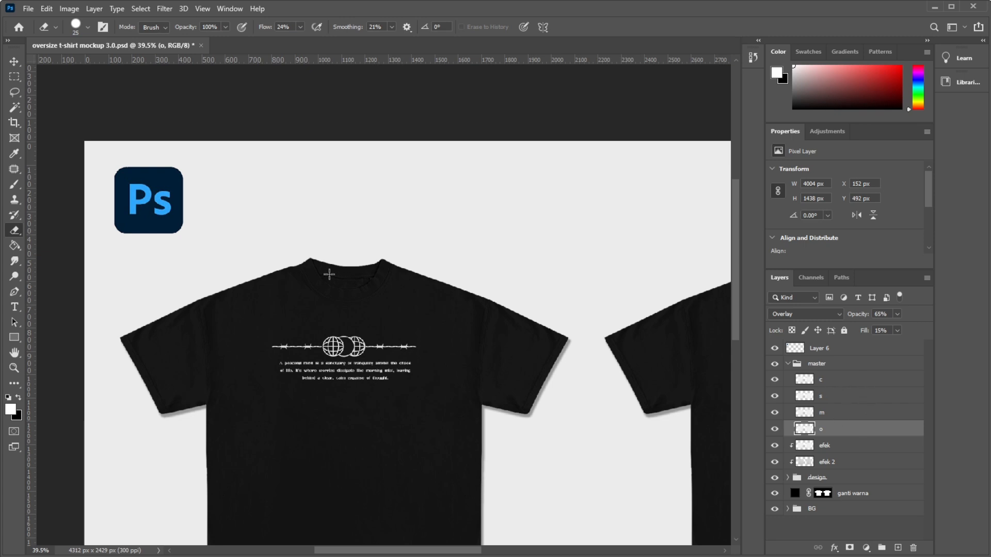
{"action": "scroll", "coordinate": [329, 274], "scroll_direction": "down", "scroll_amount": 4}
{"action": "scroll", "coordinate": [428, 295], "scroll_direction": "up", "scroll_amount": 6}
{"action": "scroll", "coordinate": [293, 243], "scroll_direction": "up", "scroll_amount": 4}
{"action": "scroll", "coordinate": [428, 317], "scroll_direction": "down", "scroll_amount": 4}
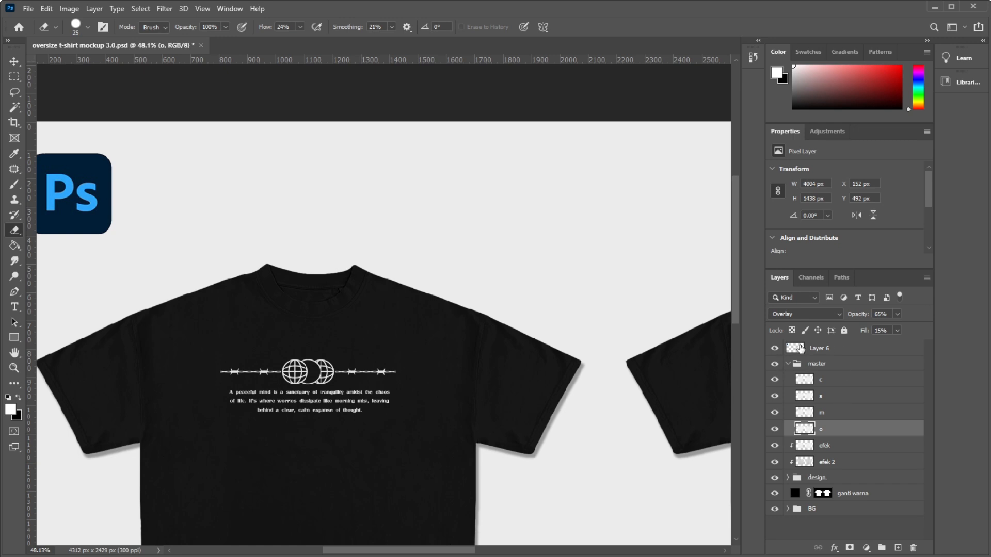
Collapse the master group and lock it completely against changes.
{"action": "left_click", "coordinate": [787, 365]}
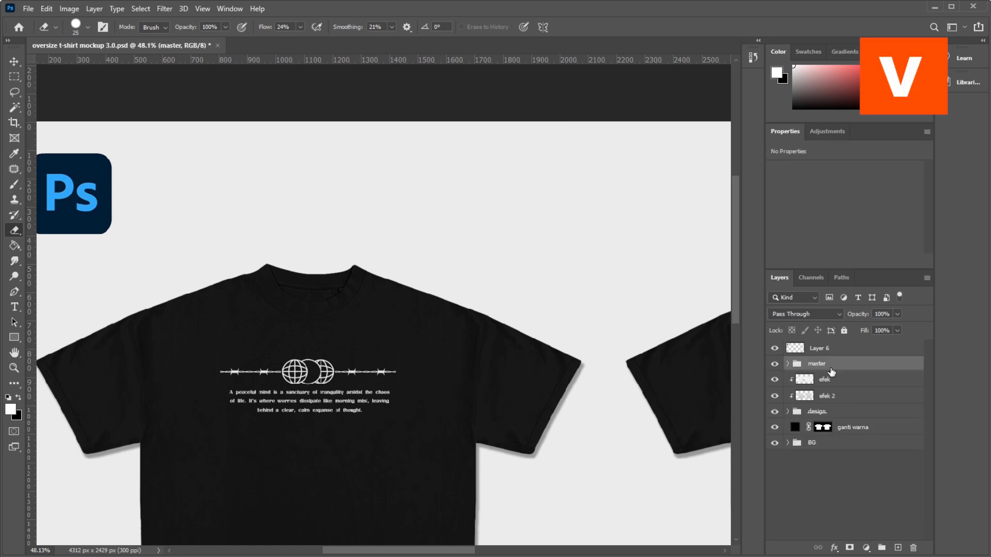
{"action": "left_click", "coordinate": [843, 330]}
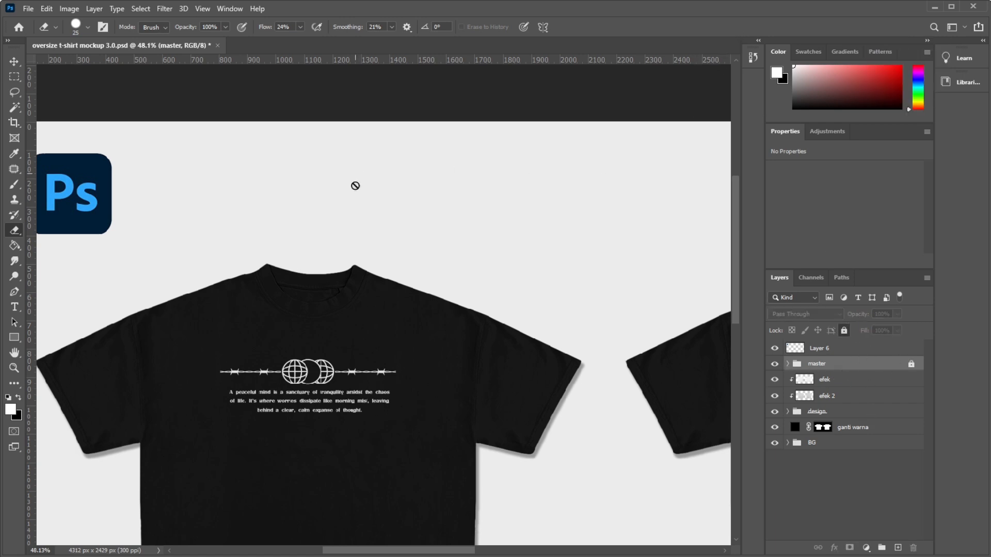
{"action": "scroll", "coordinate": [243, 224], "scroll_direction": "down", "scroll_amount": 4}
{"action": "scroll", "coordinate": [263, 267], "scroll_direction": "up", "scroll_amount": 5}
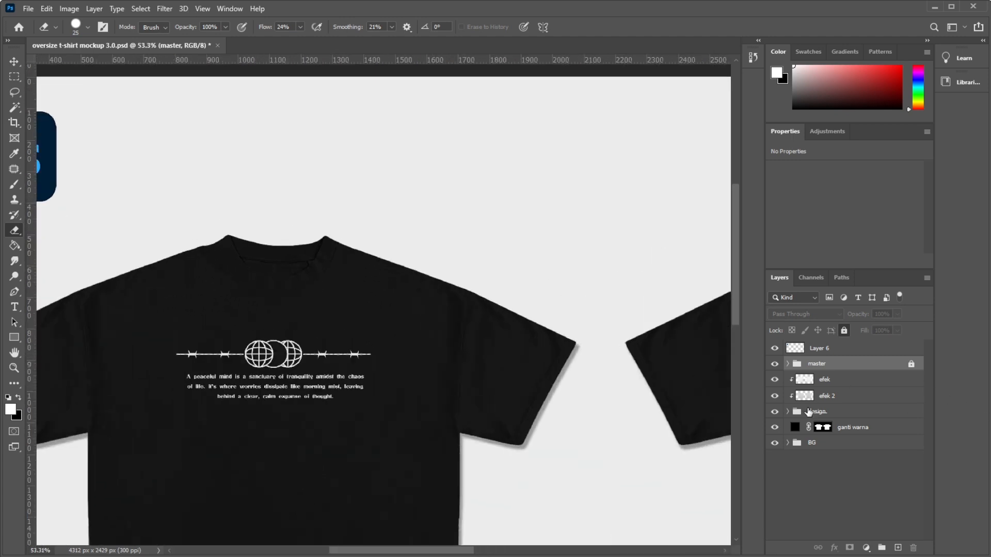
Inspect the settings of the efek and efek 2 layers and expand the design group.
{"action": "left_click", "coordinate": [832, 384]}
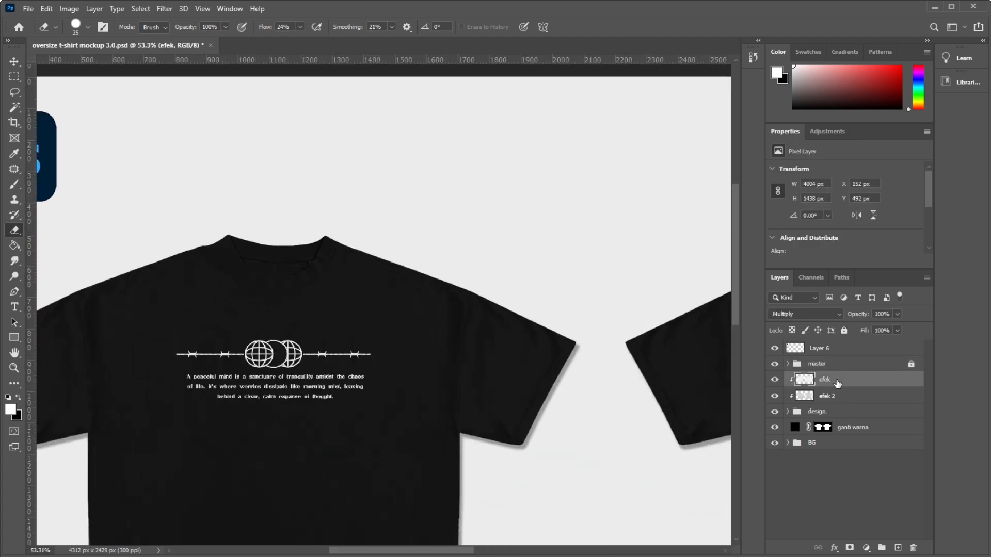
{"action": "left_click", "coordinate": [839, 399]}
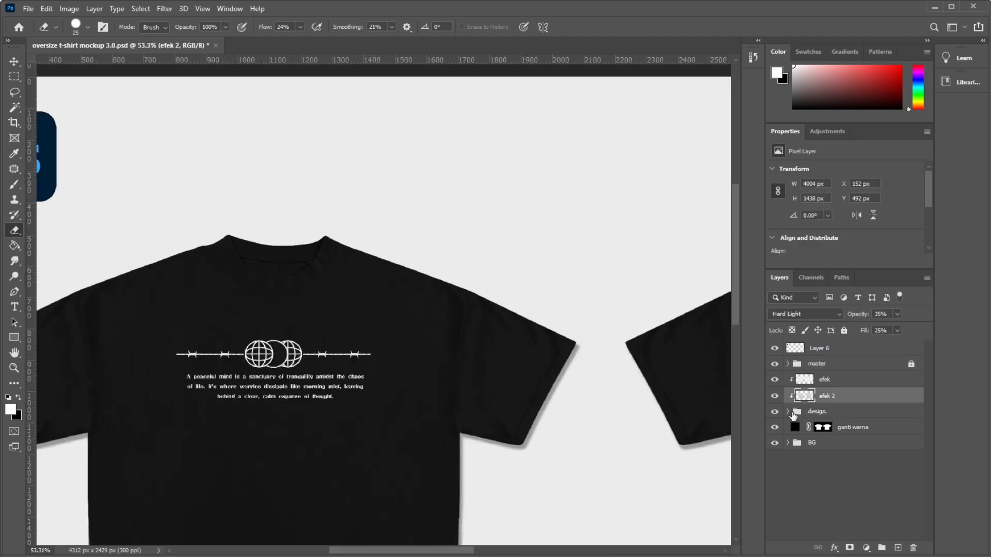
{"action": "scroll", "coordinate": [405, 258], "scroll_direction": "down", "scroll_amount": 5}
{"action": "scroll", "coordinate": [409, 261], "scroll_direction": "up", "scroll_amount": 2}
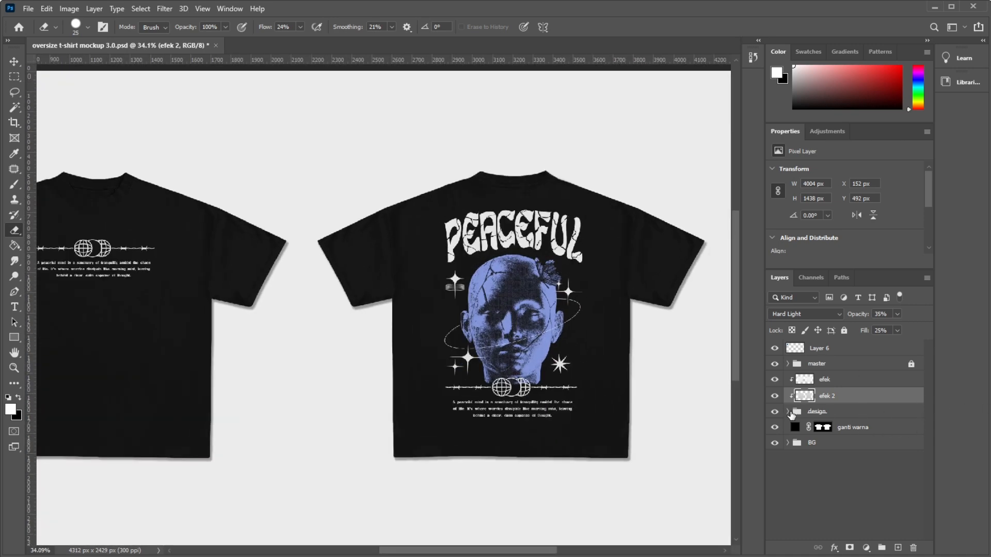
{"action": "left_click", "coordinate": [788, 411]}
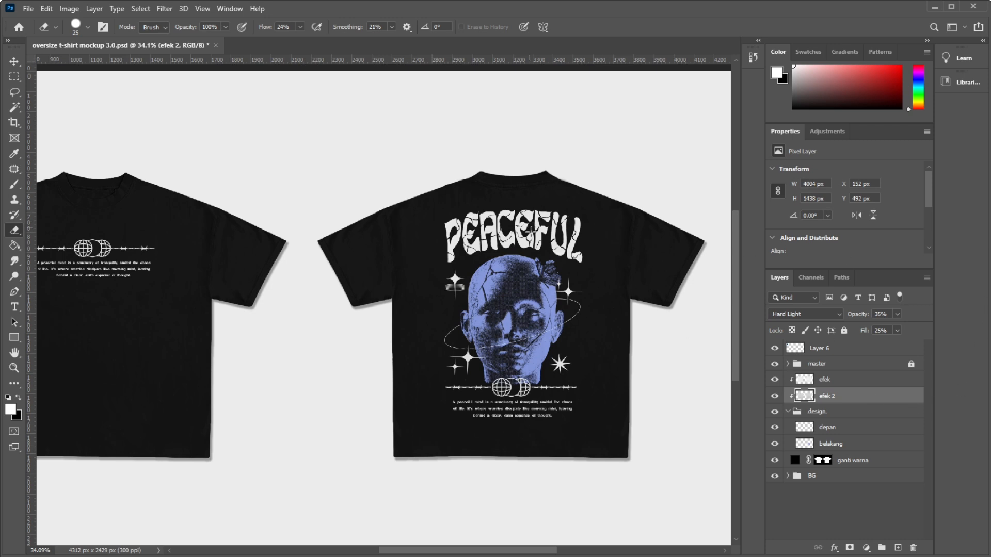
{"action": "scroll", "coordinate": [604, 220], "scroll_direction": "up", "scroll_amount": 3}
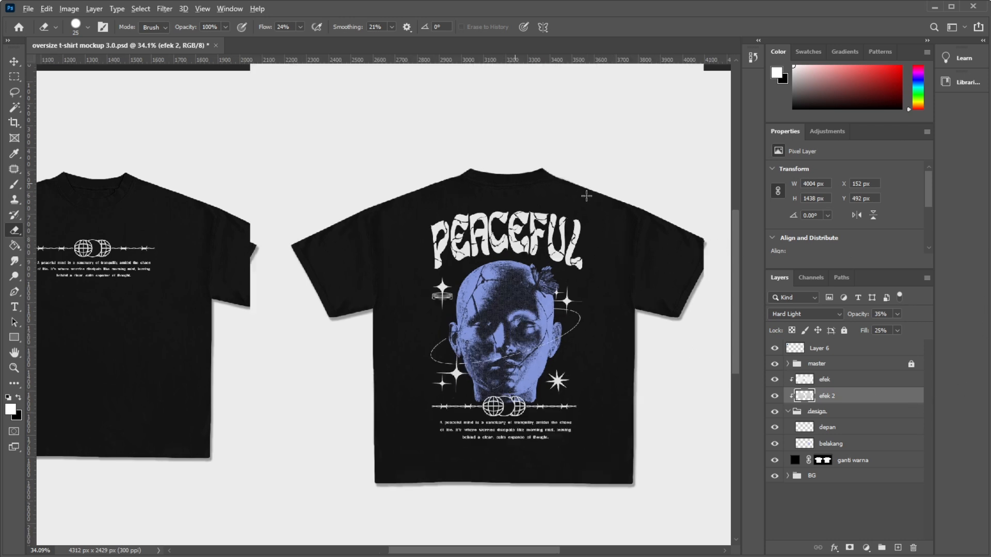
{"action": "scroll", "coordinate": [692, 251], "scroll_direction": "down", "scroll_amount": 3}
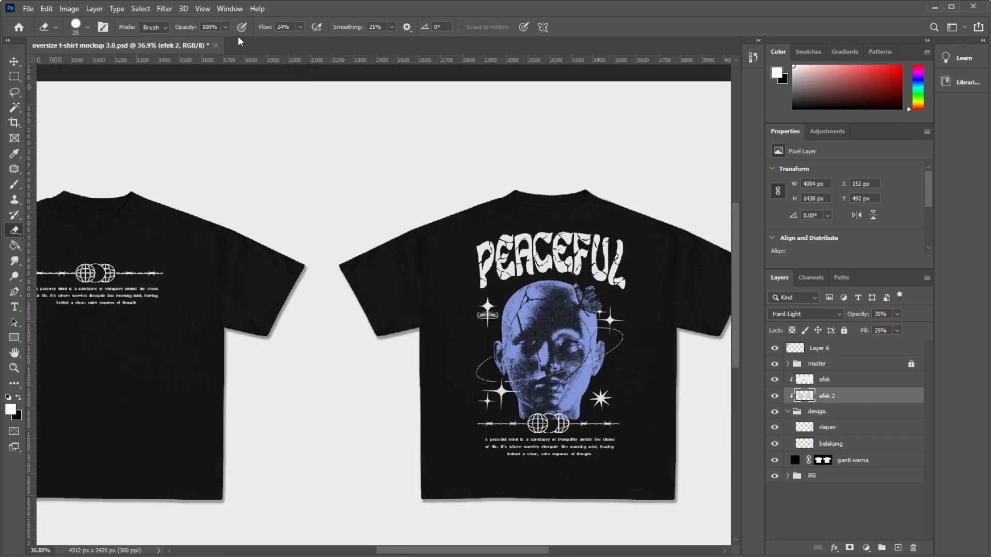
{"action": "scroll", "coordinate": [380, 179], "scroll_direction": "down", "scroll_amount": 2}
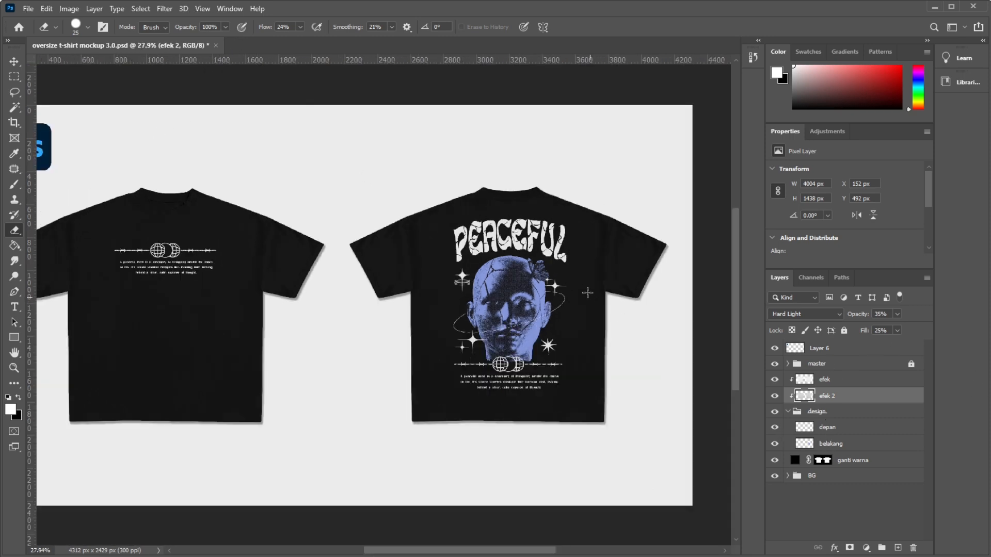
{"action": "scroll", "coordinate": [656, 222], "scroll_direction": "up", "scroll_amount": 2}
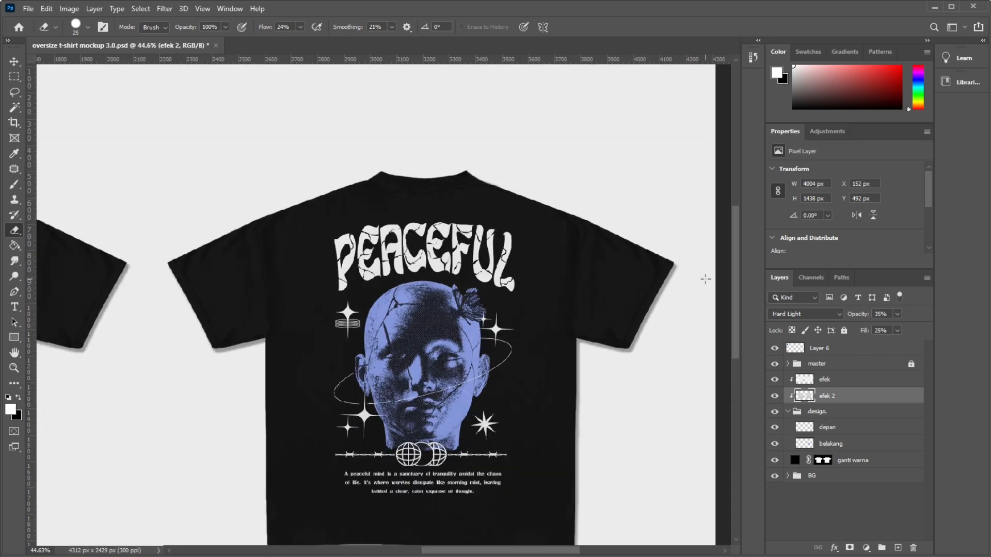
{"action": "scroll", "coordinate": [705, 279], "scroll_direction": "down", "scroll_amount": 2}
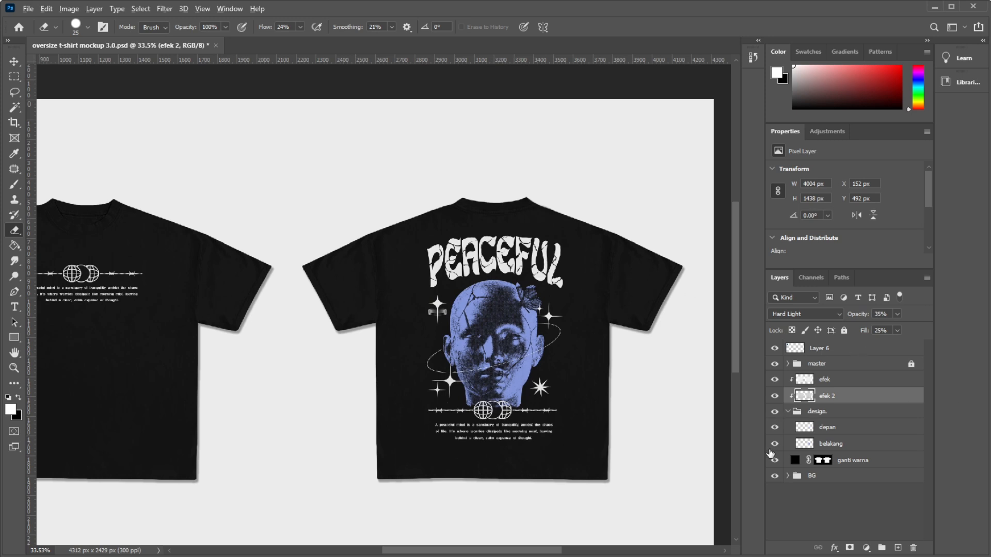
Hide the depan layer to view the front shirt without its print, show the layer again, and inspect the print.
{"action": "left_click", "coordinate": [781, 429]}
{"action": "left_click", "coordinate": [775, 428]}
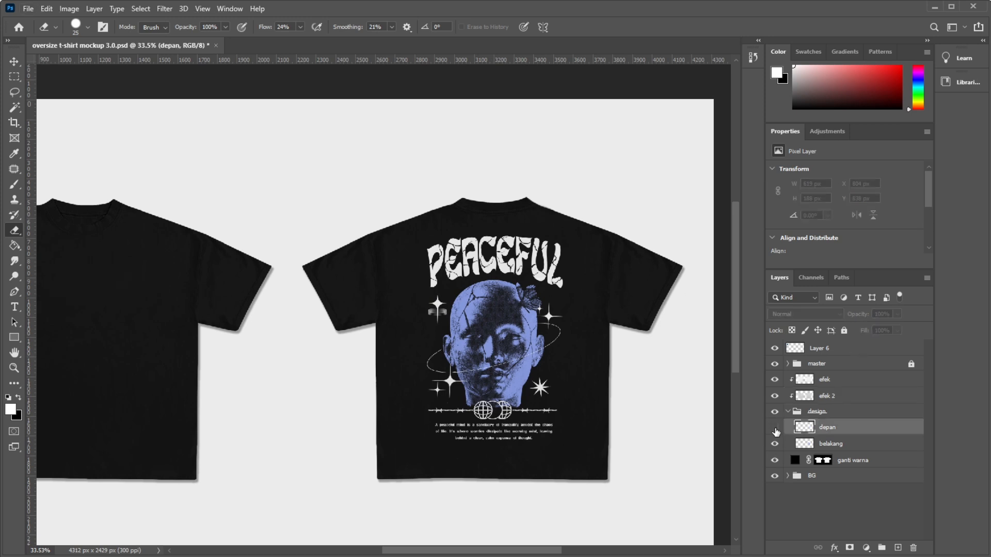
{"action": "scroll", "coordinate": [616, 375], "scroll_direction": "down", "scroll_amount": 2}
{"action": "scroll", "coordinate": [232, 263], "scroll_direction": "up", "scroll_amount": 6}
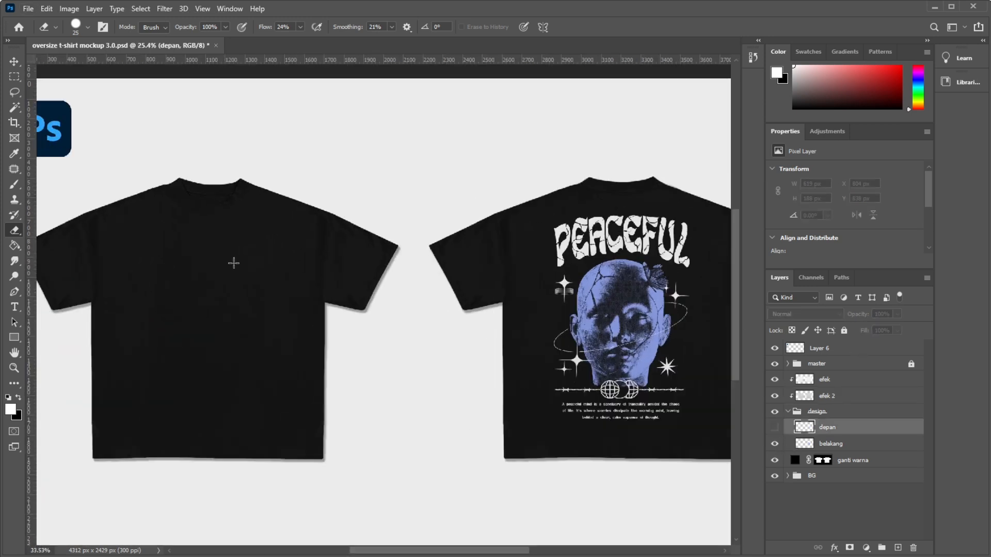
{"action": "scroll", "coordinate": [323, 282], "scroll_direction": "down", "scroll_amount": 5}
{"action": "left_click", "coordinate": [775, 427]}
{"action": "scroll", "coordinate": [330, 278], "scroll_direction": "up", "scroll_amount": 8}
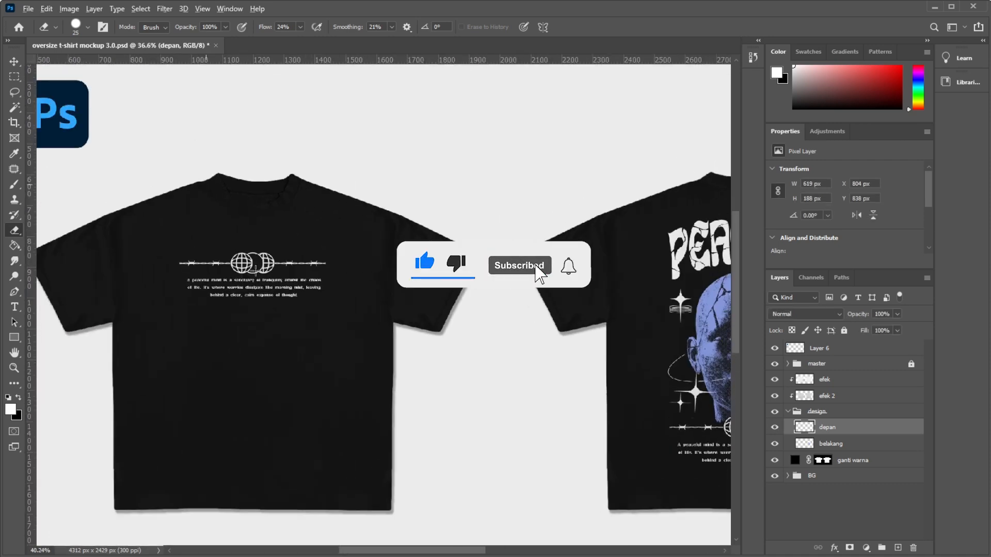
{"action": "scroll", "coordinate": [333, 279], "scroll_direction": "up", "scroll_amount": 3}
{"action": "scroll", "coordinate": [372, 294], "scroll_direction": "down", "scroll_amount": 6}
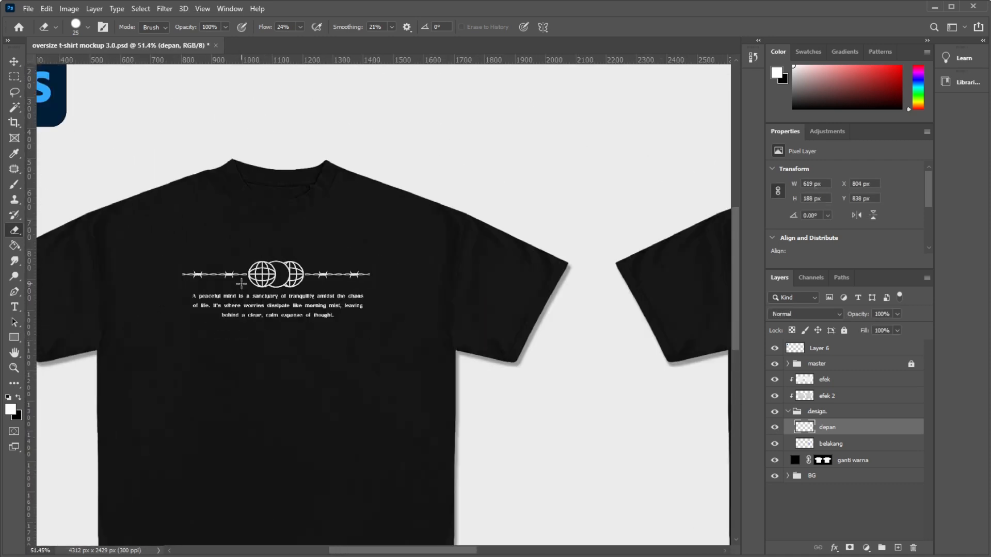
{"action": "scroll", "coordinate": [247, 281], "scroll_direction": "down", "scroll_amount": 5}
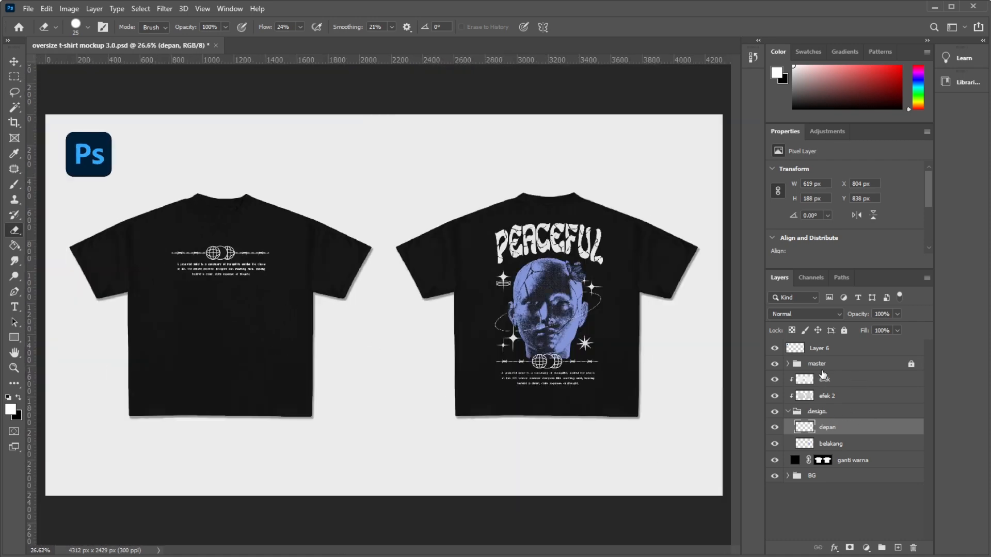
Hide the efek and efek 2 layers to compare the shading on the PEACEFUL lettering, and show both layers again.
{"action": "left_click", "coordinate": [826, 380]}
{"action": "left_click", "coordinate": [835, 401]}
{"action": "left_click", "coordinate": [825, 380]}
{"action": "scroll", "coordinate": [487, 213], "scroll_direction": "up", "scroll_amount": 7}
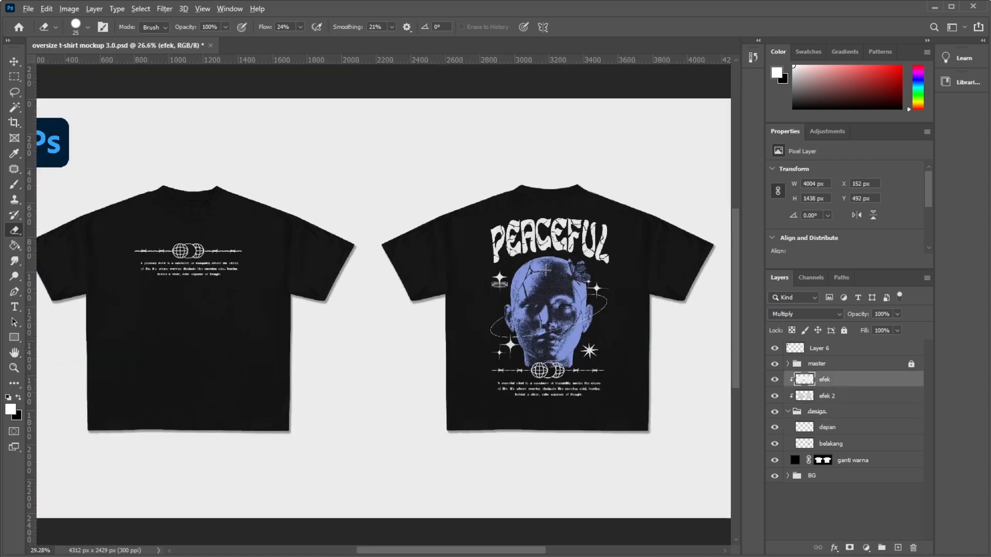
{"action": "scroll", "coordinate": [488, 214], "scroll_direction": "up", "scroll_amount": 1}
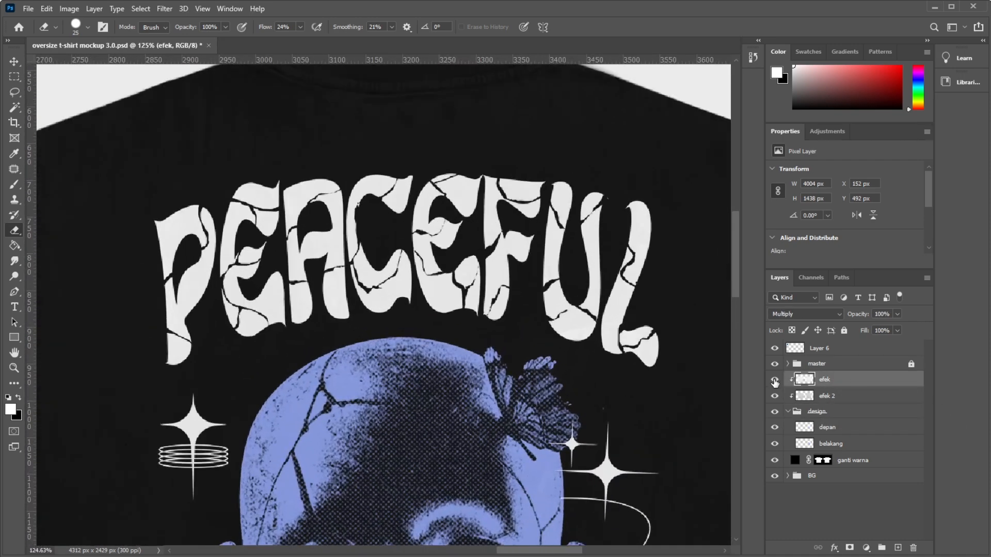
{"action": "left_click", "coordinate": [775, 379]}
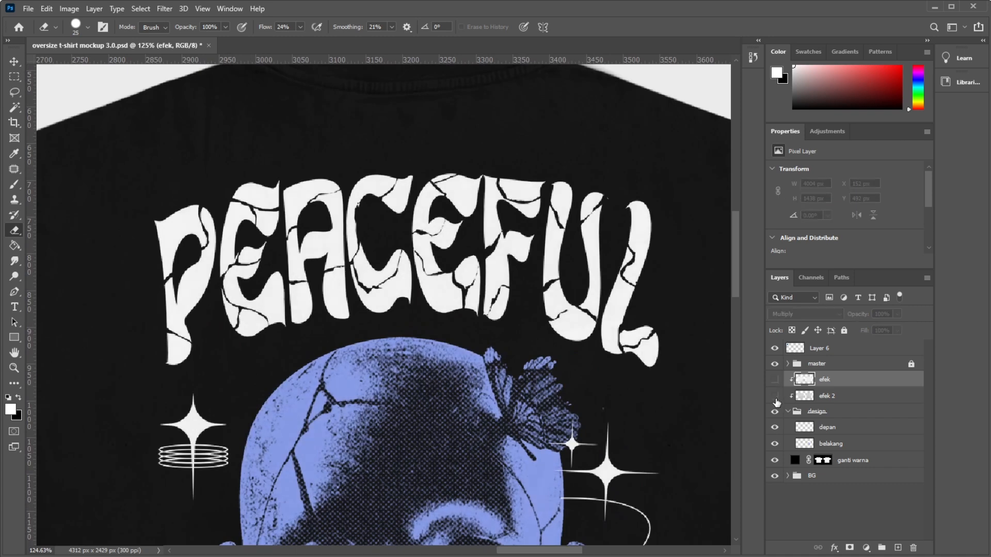
{"action": "left_click", "coordinate": [775, 397]}
{"action": "left_click", "coordinate": [774, 379]}
{"action": "scroll", "coordinate": [461, 290], "scroll_direction": "down", "scroll_amount": 4}
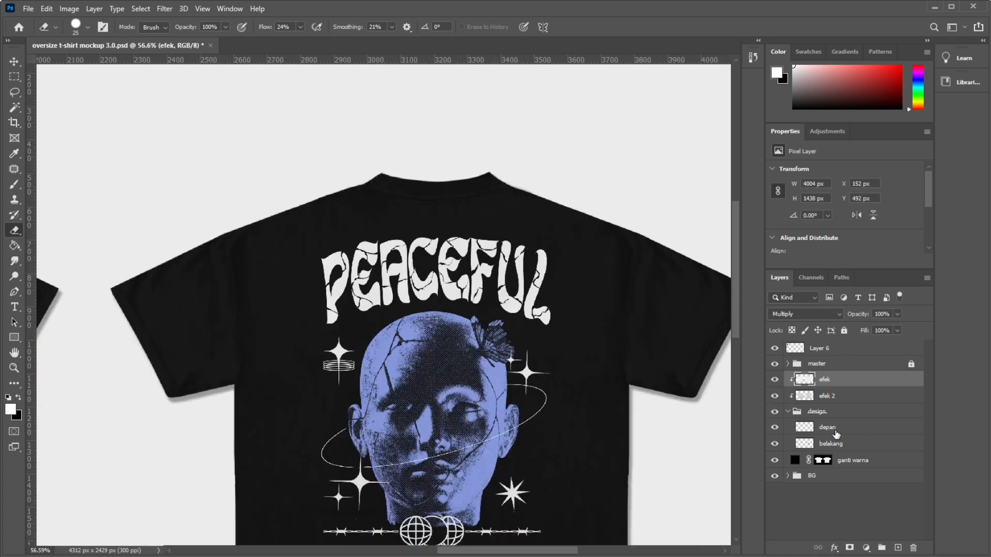
Select the depan layer in the design group and inspect the front shirt's print up close.
{"action": "left_click", "coordinate": [827, 428]}
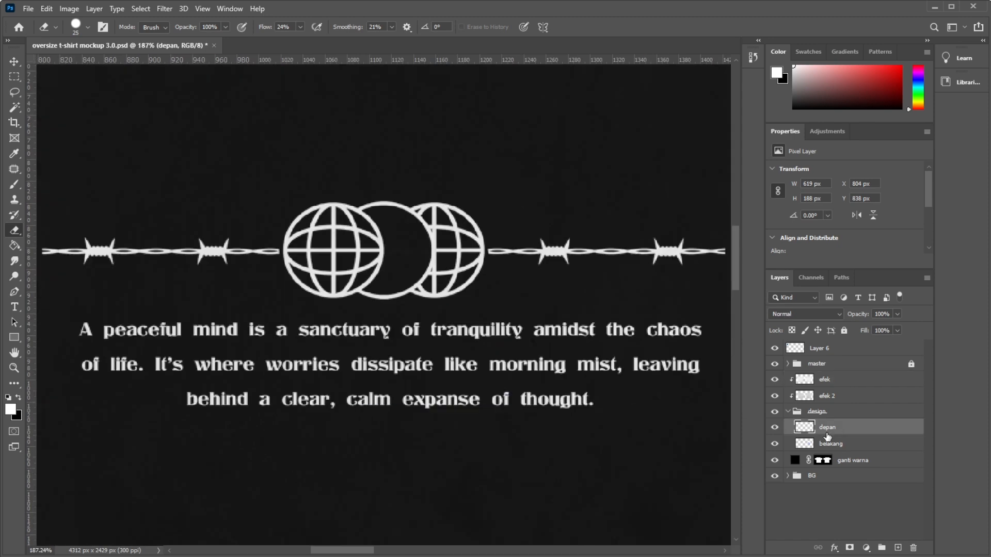
{"action": "scroll", "coordinate": [352, 328], "scroll_direction": "down", "scroll_amount": 1}
{"action": "scroll", "coordinate": [352, 328], "scroll_direction": "down", "scroll_amount": 8}
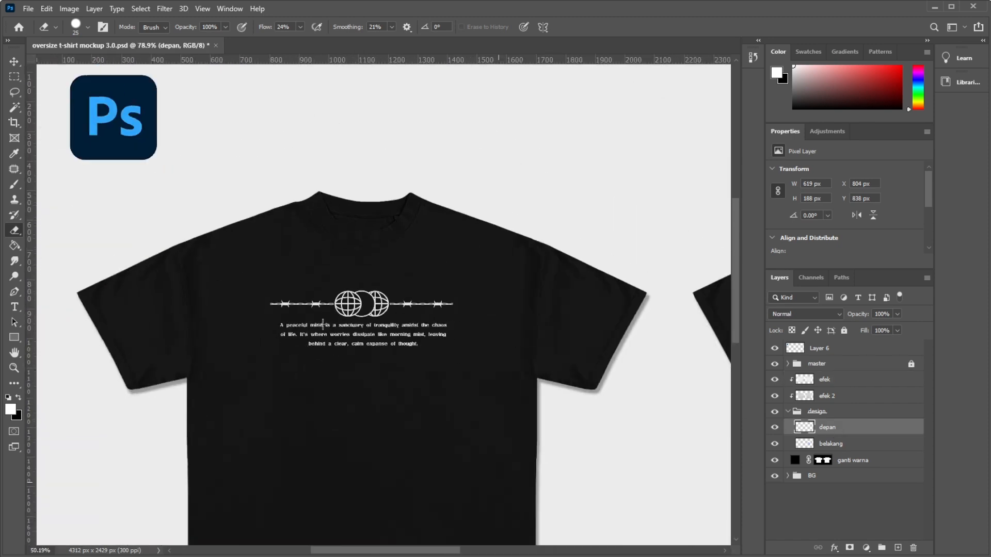
{"action": "scroll", "coordinate": [456, 265], "scroll_direction": "up", "scroll_amount": 4}
{"action": "scroll", "coordinate": [503, 279], "scroll_direction": "up", "scroll_amount": 3}
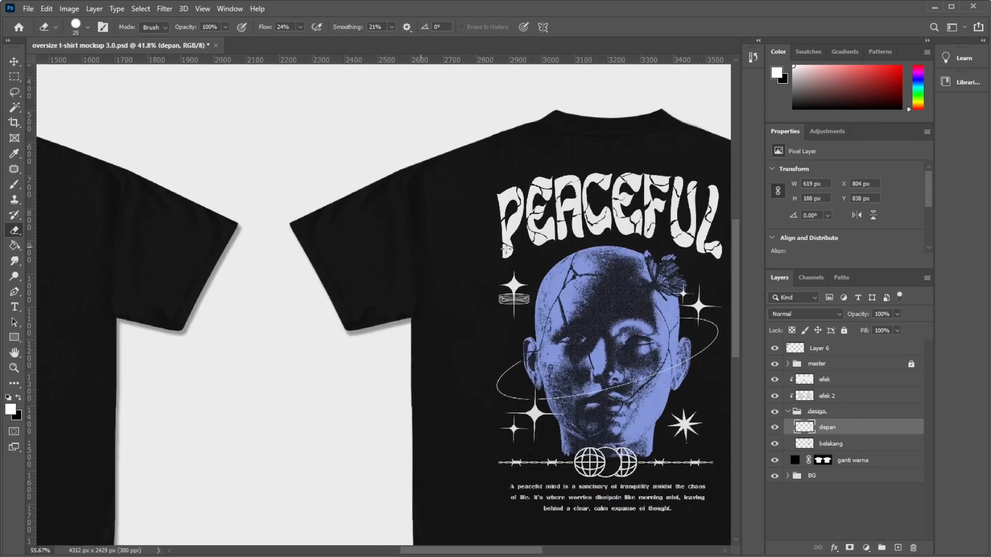
Try moving the belakang layer's back print about 534 px left and 217 px up, over the sleeve.
{"action": "left_click", "coordinate": [825, 445]}
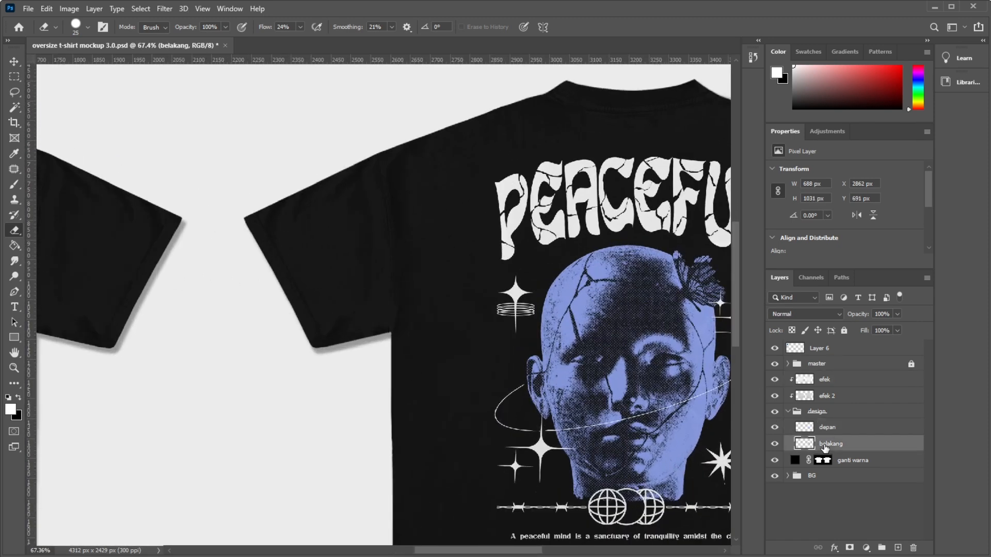
{"action": "key", "text": "ctrl+t"}
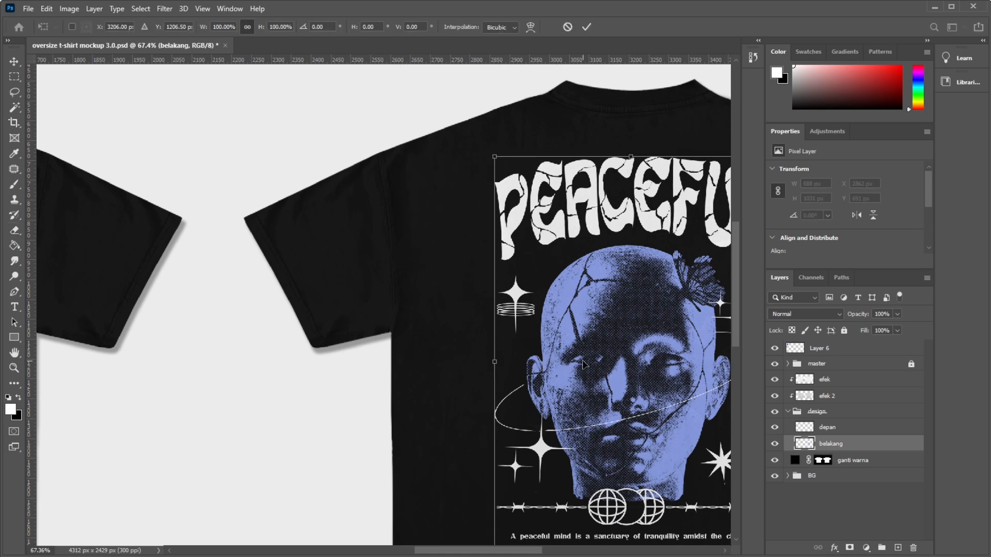
{"action": "left_click_drag", "start_coordinate": [582, 364], "coordinate": [370, 278]}
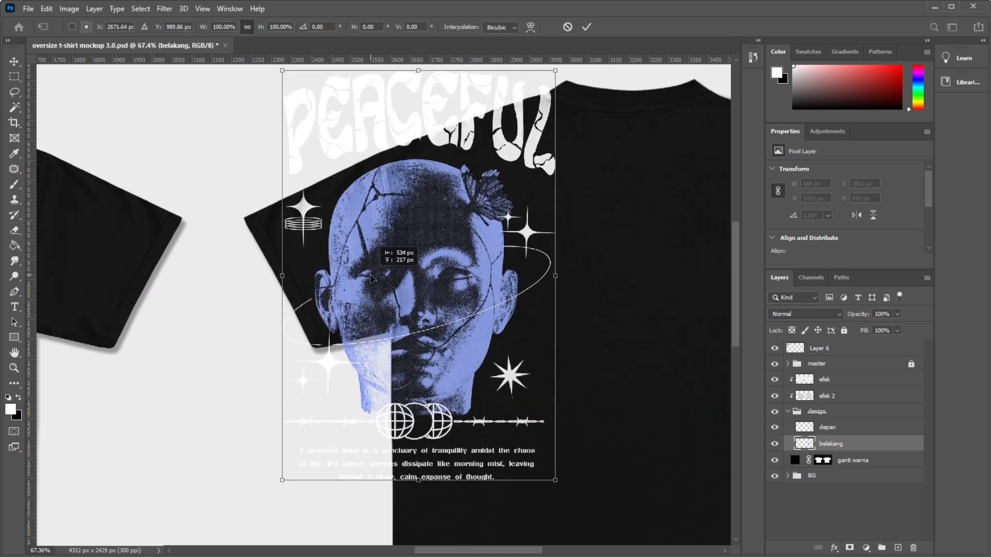
{"action": "scroll", "coordinate": [371, 180], "scroll_direction": "up", "scroll_amount": 5}
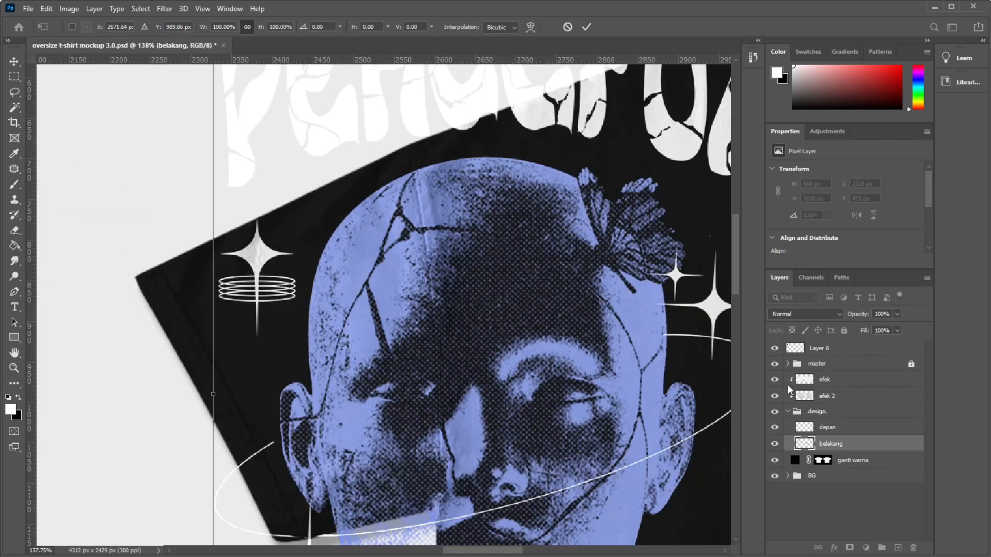
{"action": "key", "text": "Return"}
{"action": "key", "text": "e"}
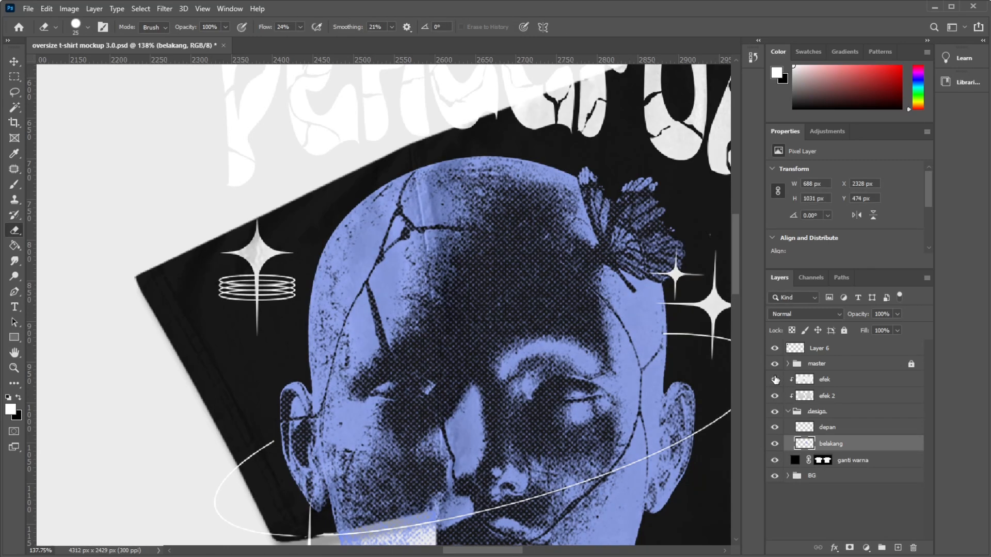
Toggle the efek layer's visibility to check its shading on the moved print, and restore the print's original position.
{"action": "left_click", "coordinate": [775, 379]}
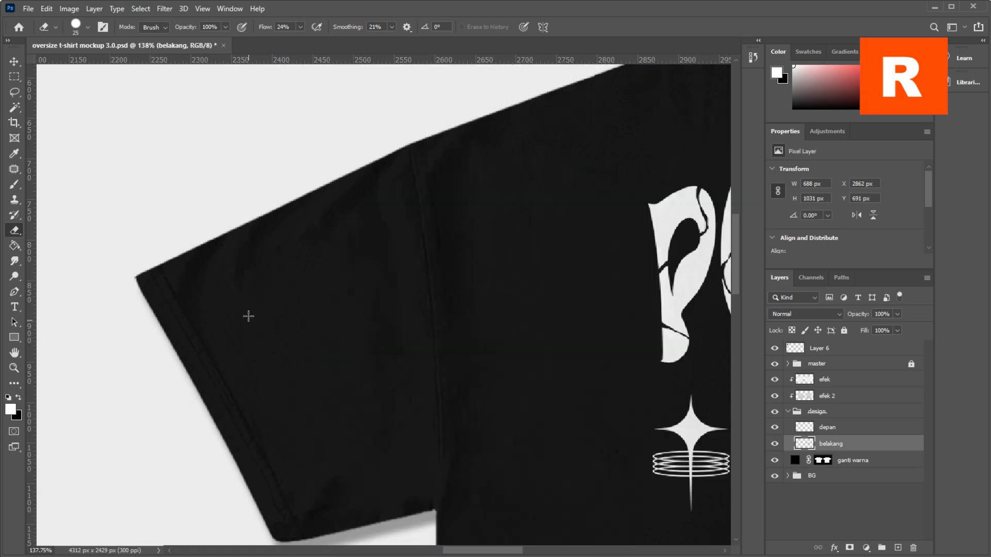
{"action": "scroll", "coordinate": [249, 315], "scroll_direction": "down", "scroll_amount": 6}
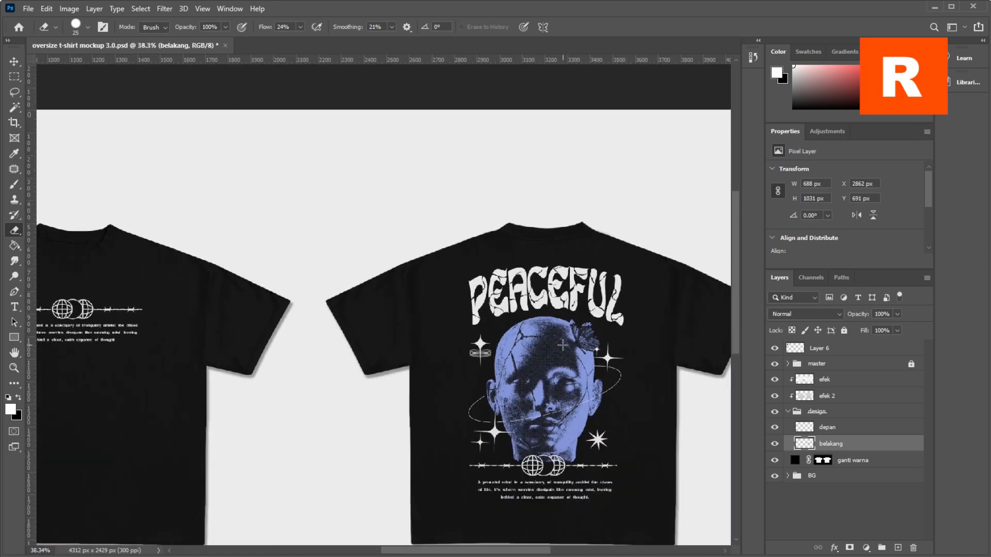
{"action": "scroll", "coordinate": [213, 191], "scroll_direction": "down", "scroll_amount": 2}
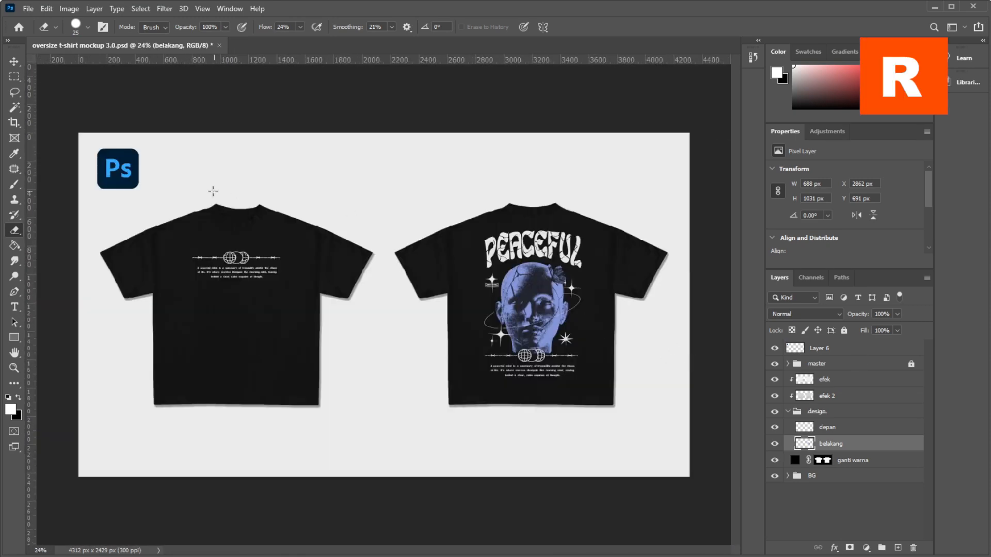
Inspect the settings of the efek and efek 2 layers, and hide and show efek to compare its effect on the front shirt.
{"action": "scroll", "coordinate": [213, 191], "scroll_direction": "up", "scroll_amount": 1}
{"action": "left_click", "coordinate": [828, 381]}
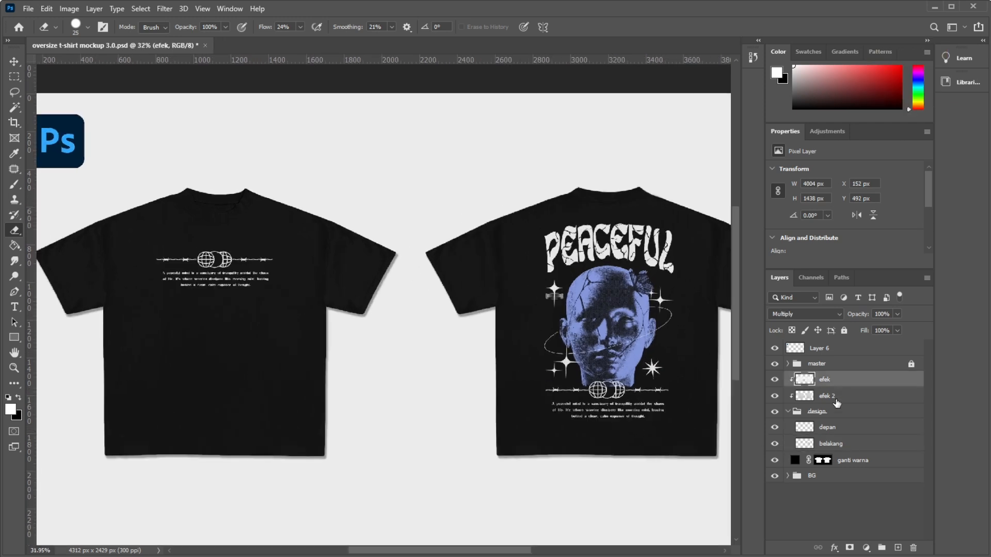
{"action": "left_click", "coordinate": [835, 400]}
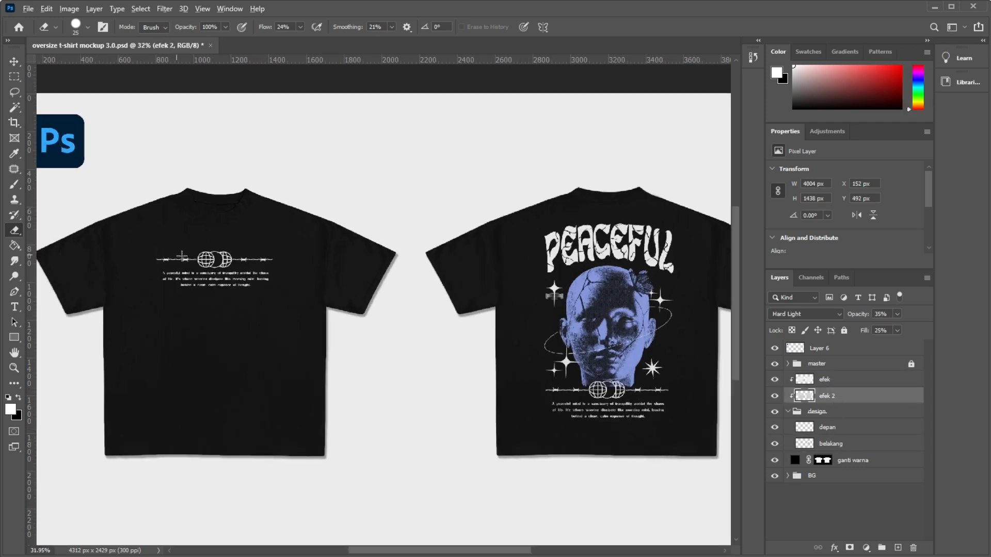
{"action": "scroll", "coordinate": [194, 231], "scroll_direction": "up", "scroll_amount": 3}
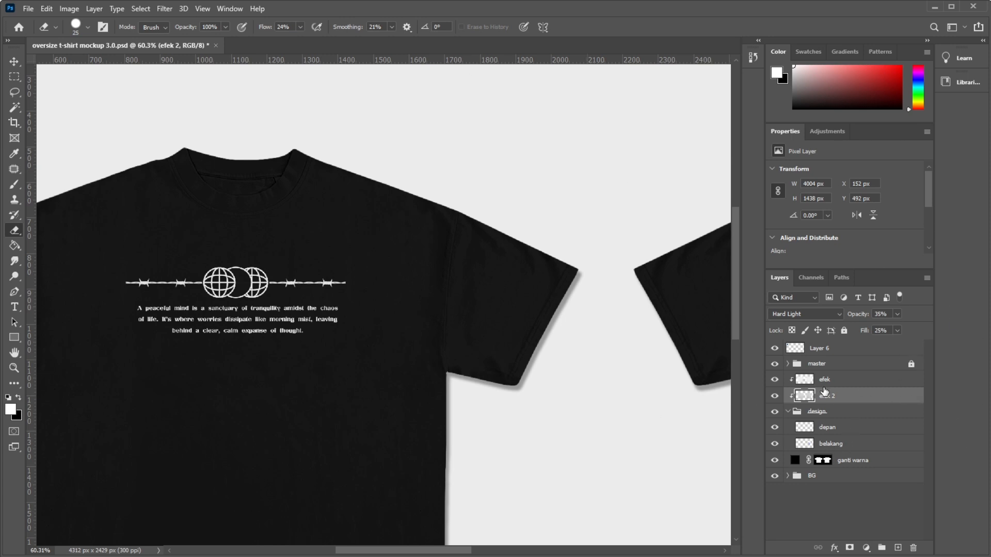
{"action": "left_click", "coordinate": [842, 386]}
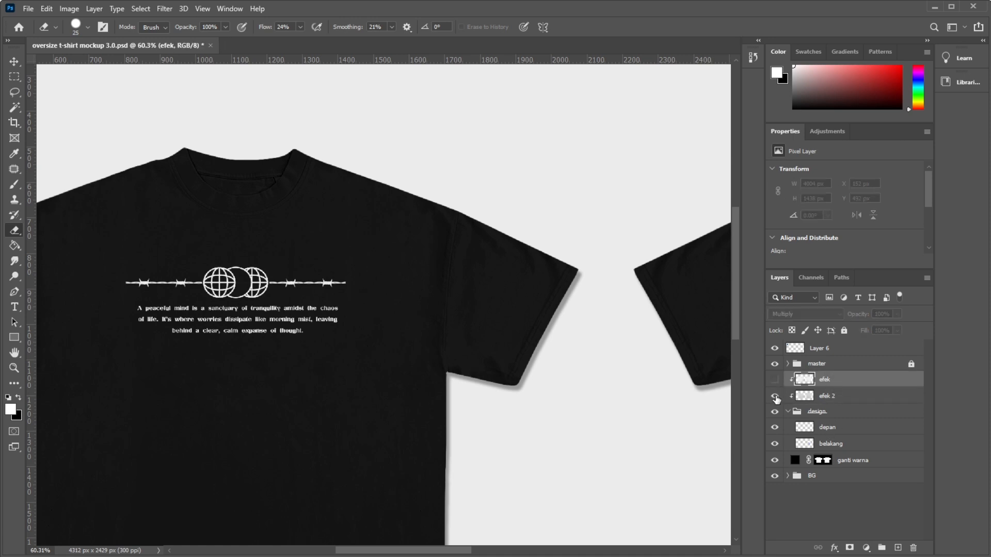
{"action": "scroll", "coordinate": [195, 353], "scroll_direction": "down", "scroll_amount": 5}
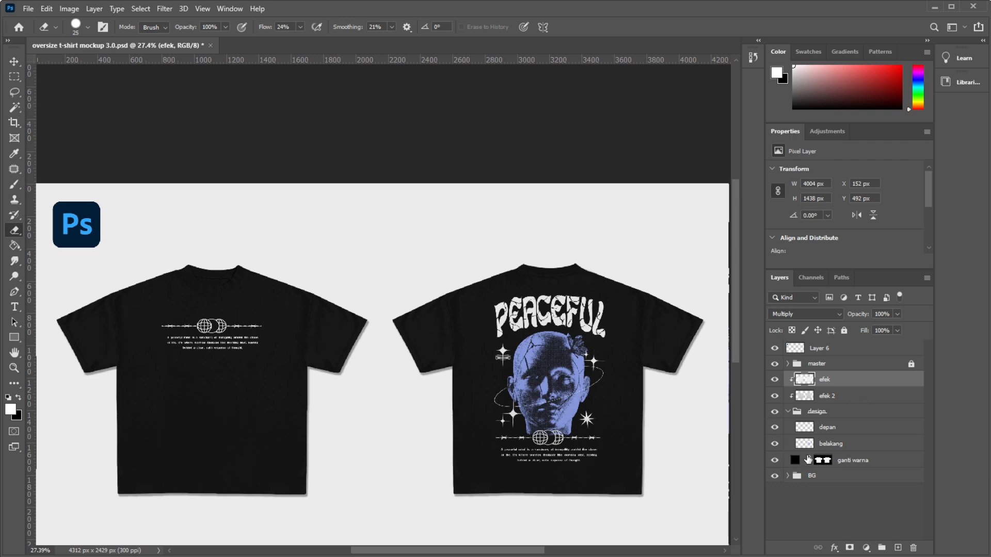
Examine the front shirt's collar, sleeve and print at several magnifications against the whole mockup.
{"action": "scroll", "coordinate": [222, 173], "scroll_direction": "up", "scroll_amount": 2}
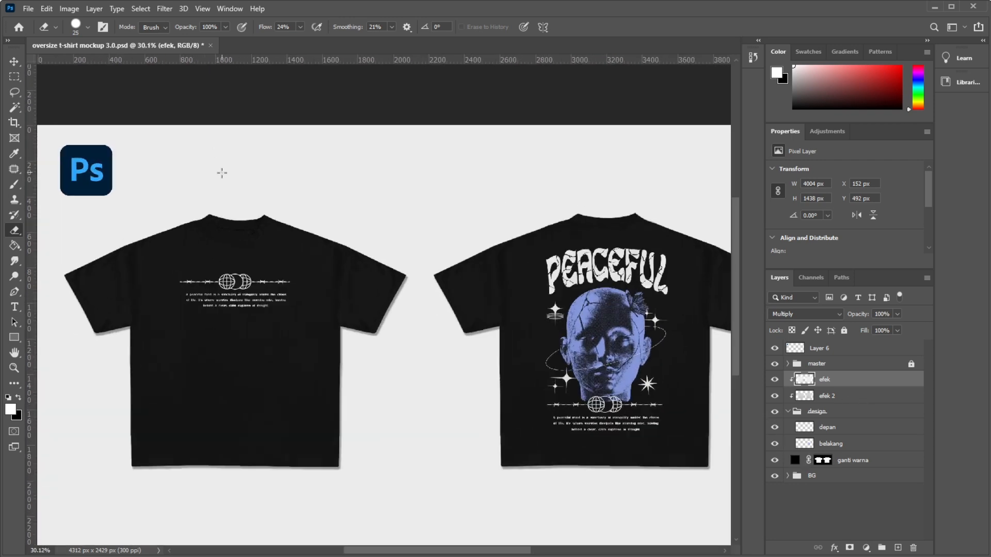
{"action": "scroll", "coordinate": [222, 173], "scroll_direction": "up", "scroll_amount": 2}
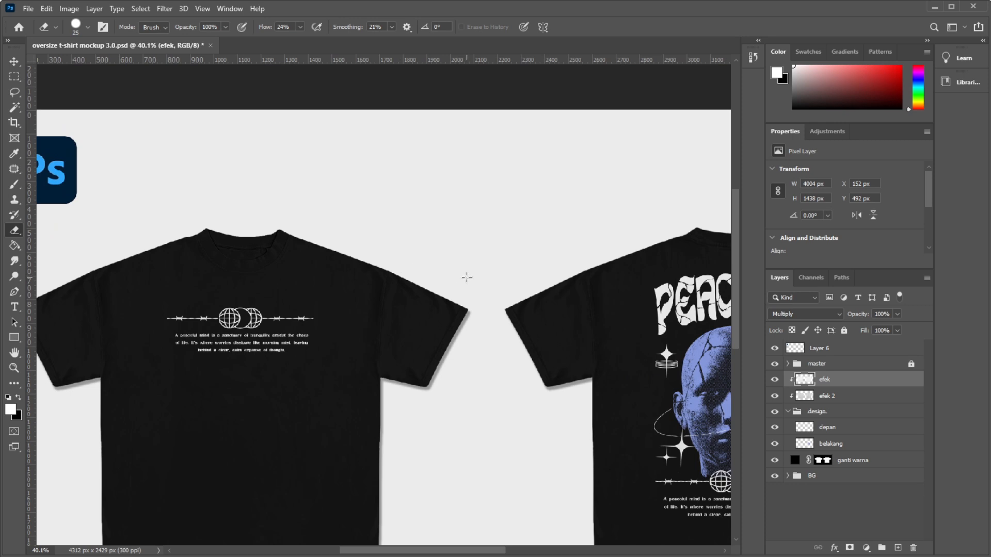
{"action": "scroll", "coordinate": [230, 225], "scroll_direction": "up", "scroll_amount": 1}
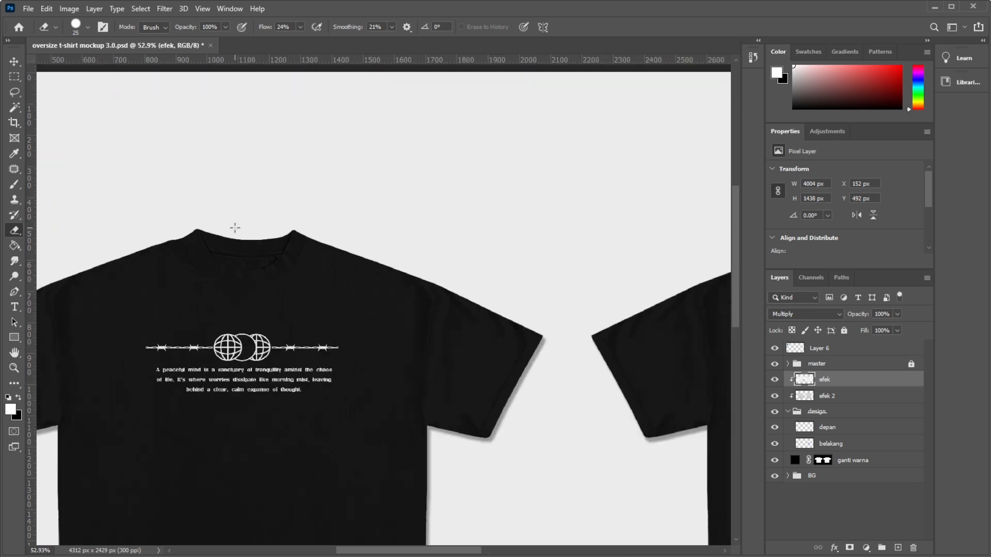
{"action": "scroll", "coordinate": [235, 227], "scroll_direction": "down", "scroll_amount": 2}
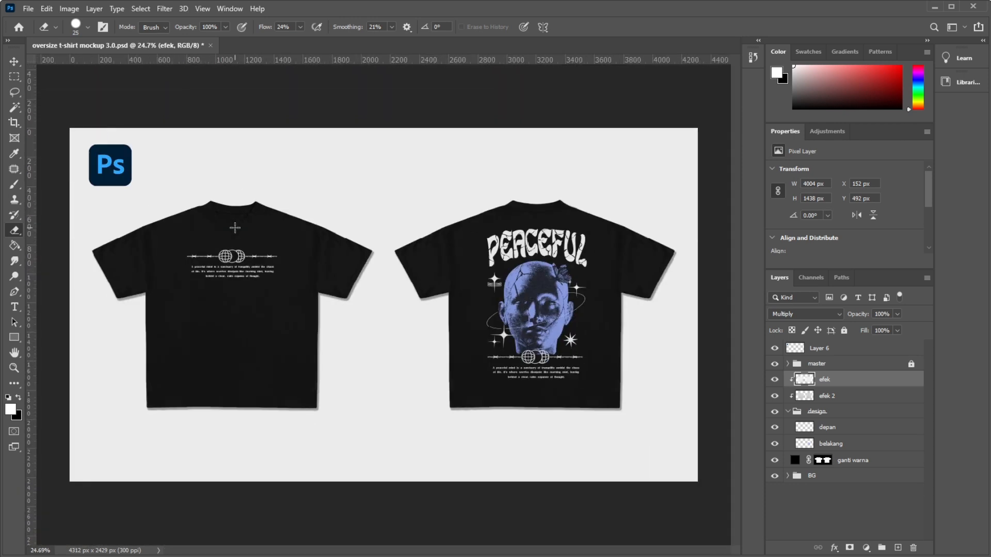
{"action": "scroll", "coordinate": [186, 189], "scroll_direction": "up", "scroll_amount": 1}
{"action": "scroll", "coordinate": [193, 192], "scroll_direction": "up", "scroll_amount": 5}
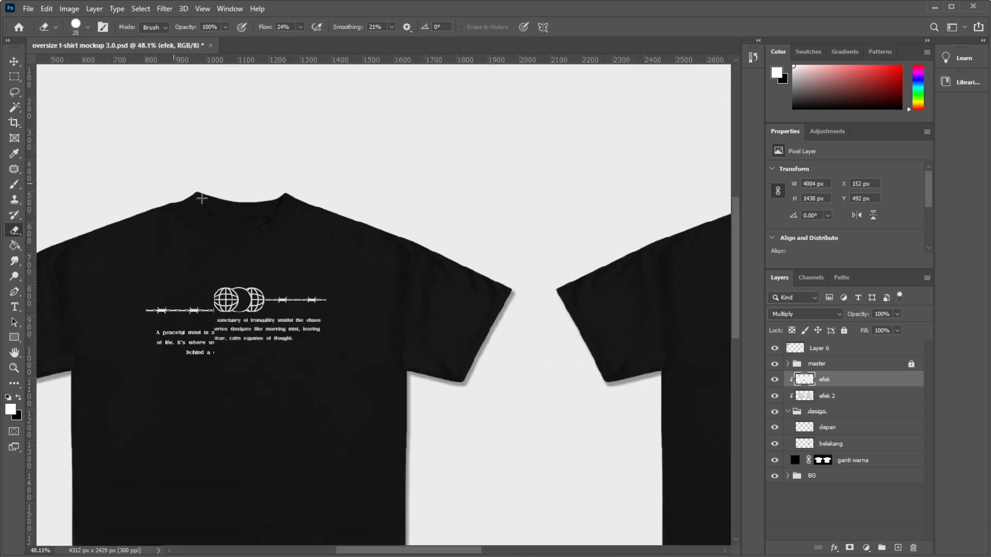
{"action": "scroll", "coordinate": [202, 198], "scroll_direction": "up", "scroll_amount": 1}
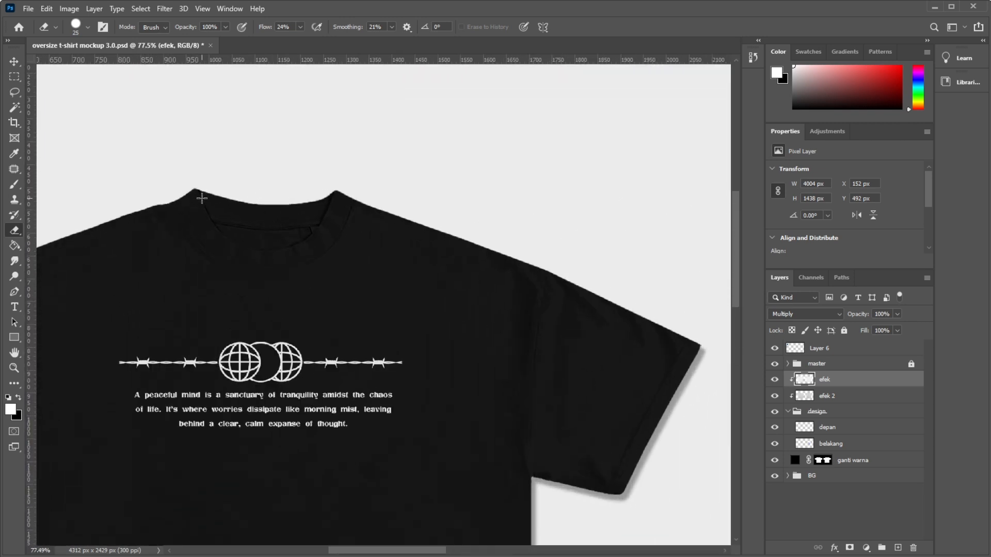
{"action": "scroll", "coordinate": [202, 198], "scroll_direction": "down", "scroll_amount": 6}
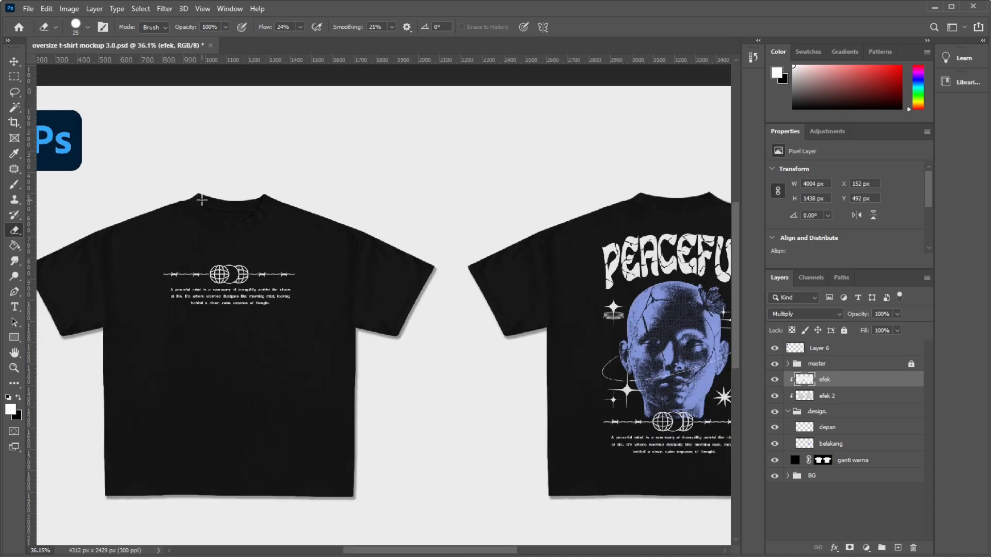
Examine the back shirt at several magnifications, toggle the belakang layer's visibility to check its print, and collapse the design group.
{"action": "scroll", "coordinate": [294, 215], "scroll_direction": "down", "scroll_amount": 3}
{"action": "scroll", "coordinate": [588, 230], "scroll_direction": "up", "scroll_amount": 5}
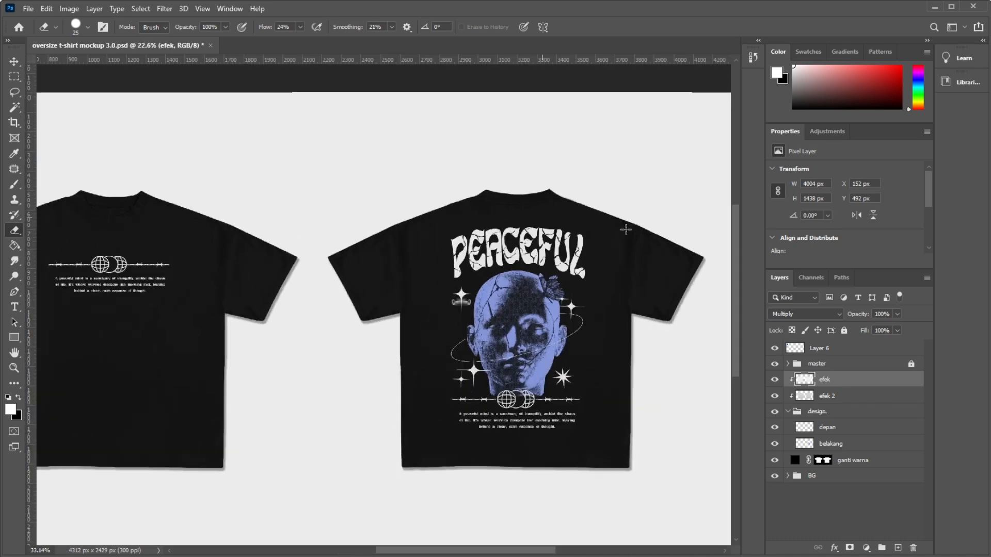
{"action": "scroll", "coordinate": [588, 230], "scroll_direction": "up", "scroll_amount": 2}
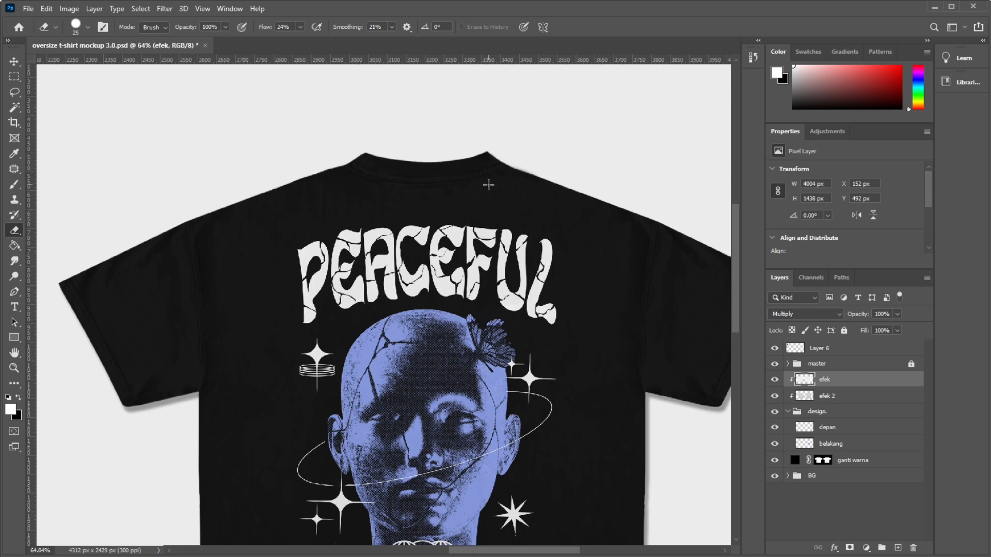
{"action": "scroll", "coordinate": [365, 281], "scroll_direction": "down", "scroll_amount": 4}
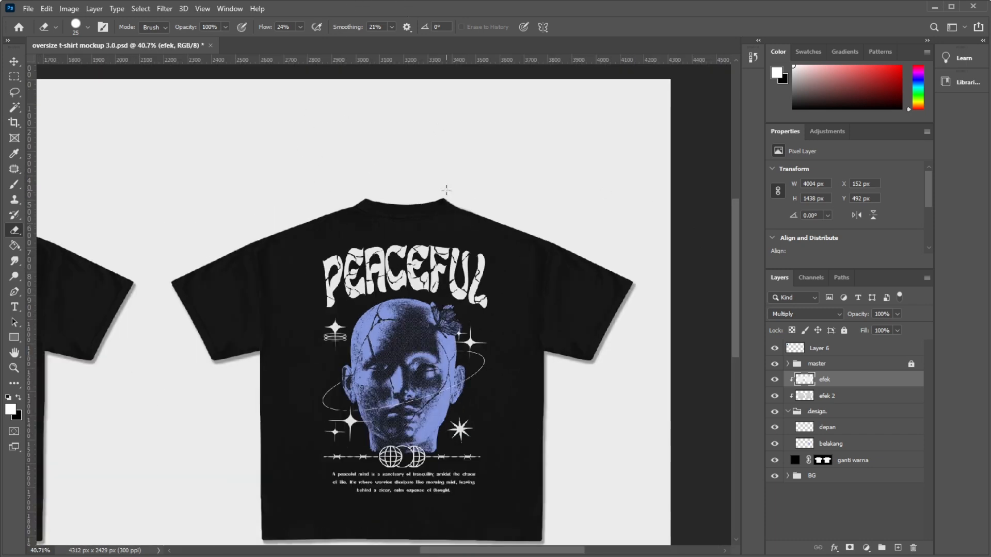
{"action": "scroll", "coordinate": [568, 303], "scroll_direction": "down", "scroll_amount": 2}
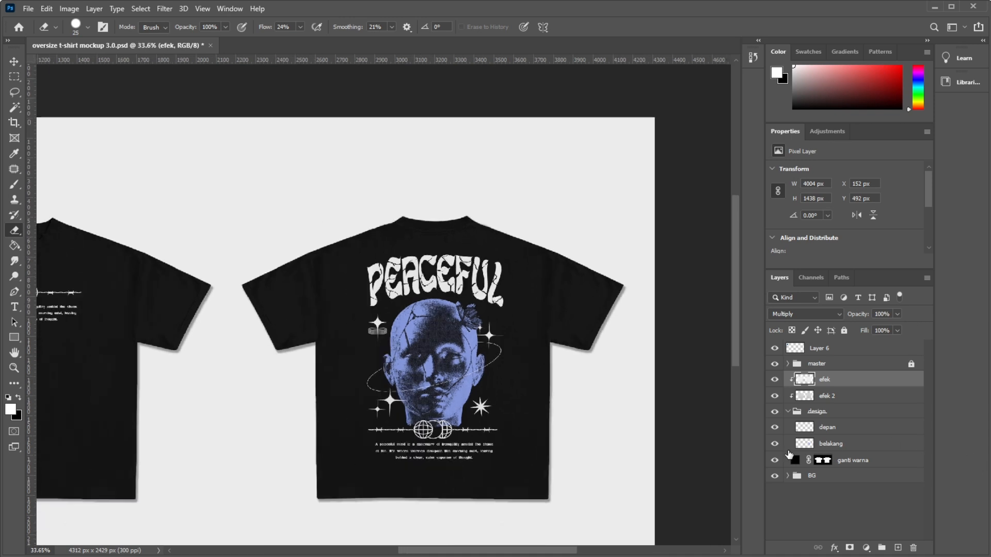
{"action": "left_click", "coordinate": [777, 445]}
{"action": "left_click", "coordinate": [777, 445]}
{"action": "left_click", "coordinate": [787, 412]}
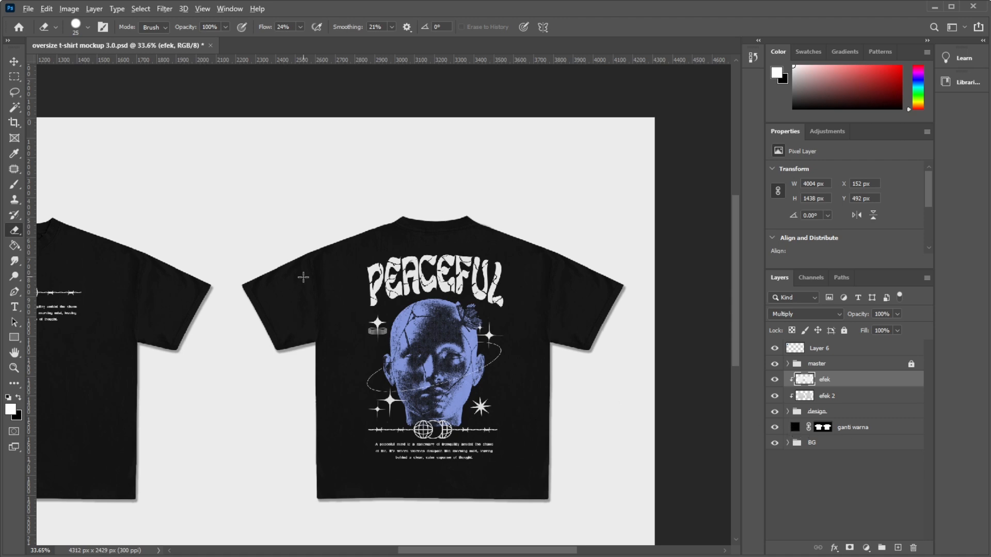
Hide and show the ganti warna layer to compare the shirts with and without their colour fill.
{"action": "scroll", "coordinate": [450, 293], "scroll_direction": "up", "scroll_amount": 1}
{"action": "scroll", "coordinate": [450, 293], "scroll_direction": "up", "scroll_amount": 5}
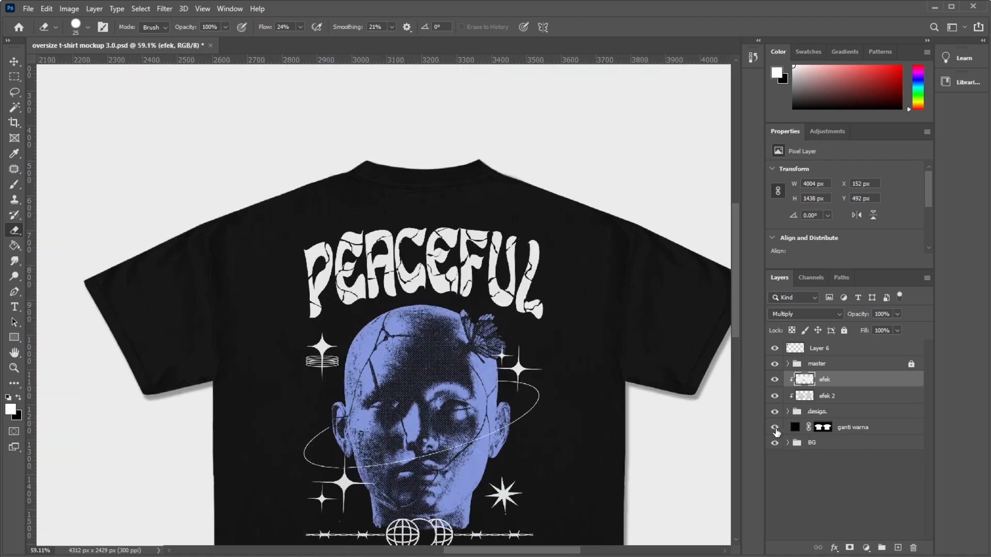
{"action": "left_click", "coordinate": [775, 428]}
{"action": "left_click", "coordinate": [775, 428]}
{"action": "scroll", "coordinate": [635, 366], "scroll_direction": "down", "scroll_amount": 4}
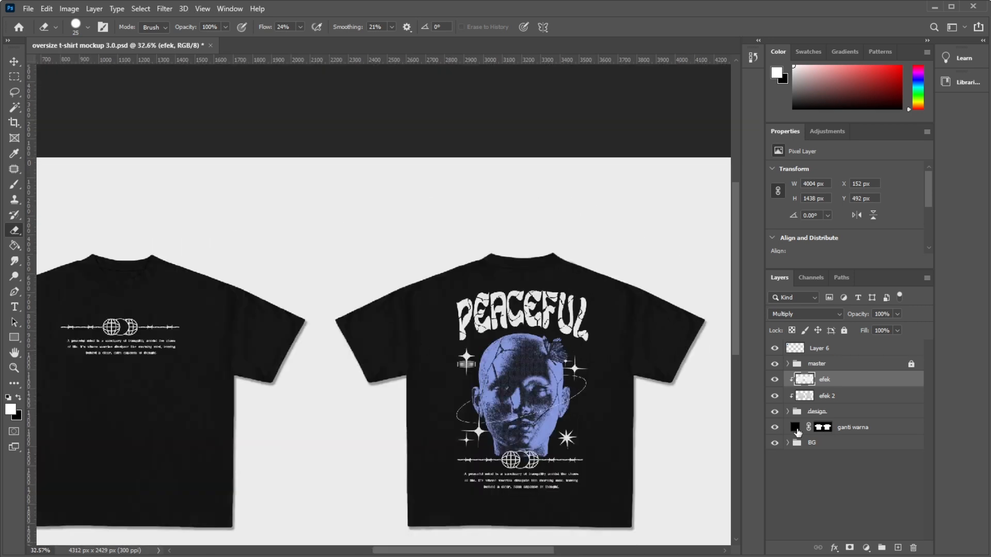
Try recolouring the shirts to teal #387977 through the ganti warna fill, and set the fill back to black #000000.
{"action": "double_click", "coordinate": [795, 428]}
{"action": "left_click_drag", "start_coordinate": [663, 408], "coordinate": [645, 440]}
{"action": "left_click", "coordinate": [747, 429]}
{"action": "left_click", "coordinate": [664, 433]}
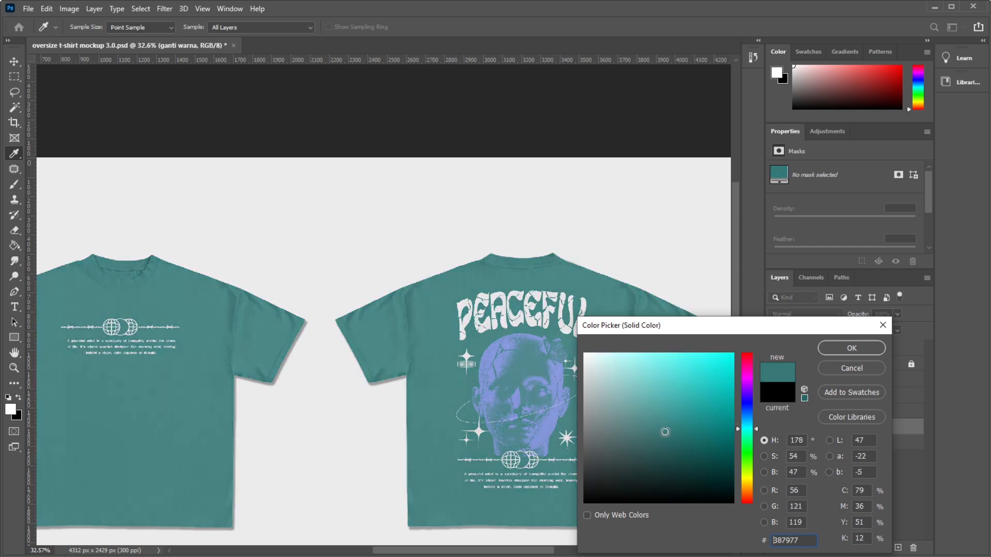
{"action": "left_click", "coordinate": [743, 426]}
{"action": "left_click_drag", "start_coordinate": [728, 440], "coordinate": [520, 506]}
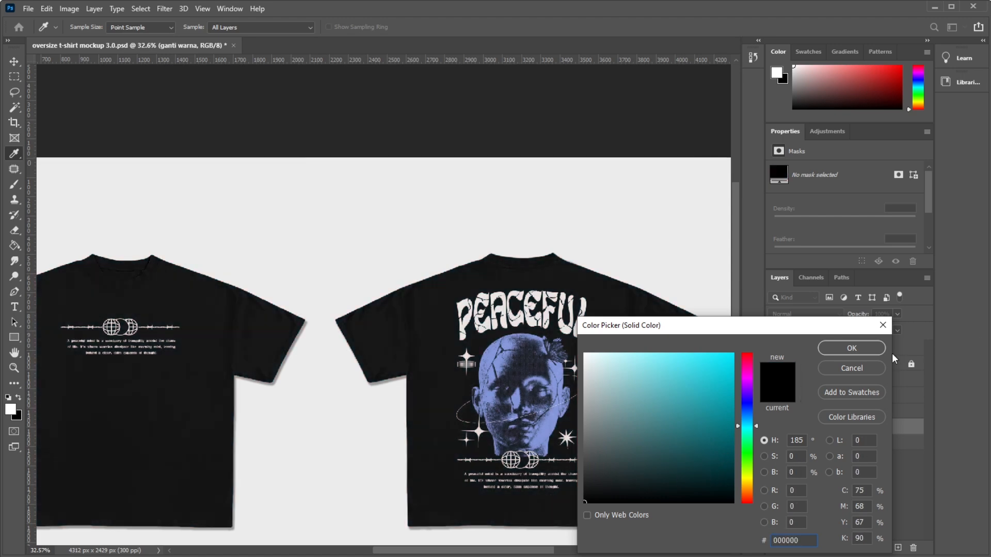
{"action": "left_click", "coordinate": [860, 350]}
Expand the BG group and toggle Layer 5's visibility to compare the shirts with and without the drop shadow.
{"action": "scroll", "coordinate": [385, 327], "scroll_direction": "down", "scroll_amount": 5}
{"action": "scroll", "coordinate": [385, 327], "scroll_direction": "up", "scroll_amount": 3}
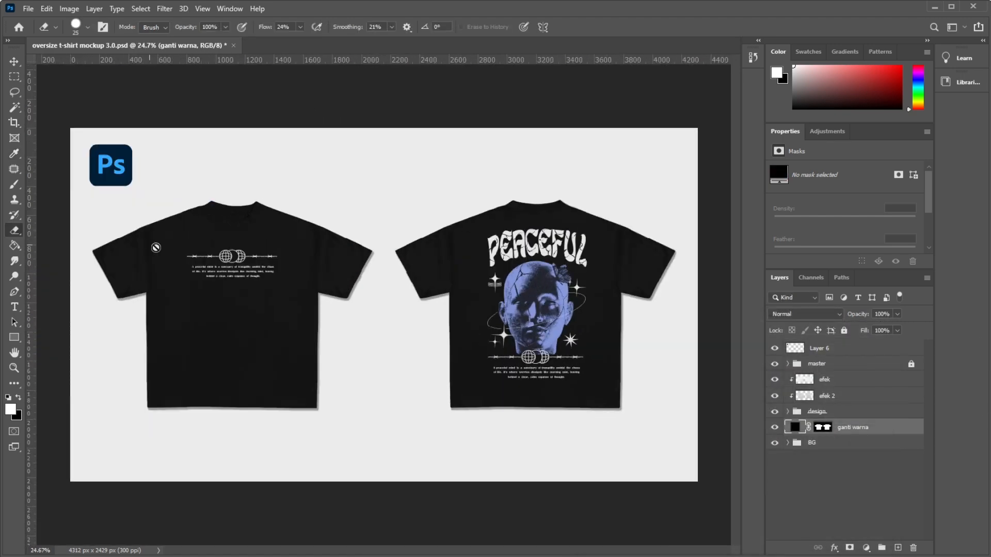
{"action": "scroll", "coordinate": [266, 271], "scroll_direction": "up", "scroll_amount": 2}
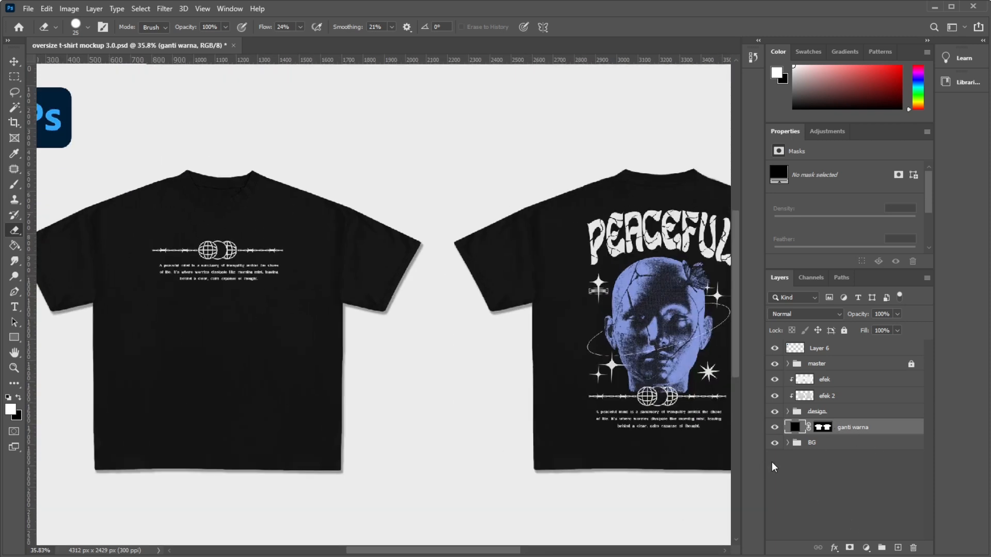
{"action": "left_click", "coordinate": [787, 443]}
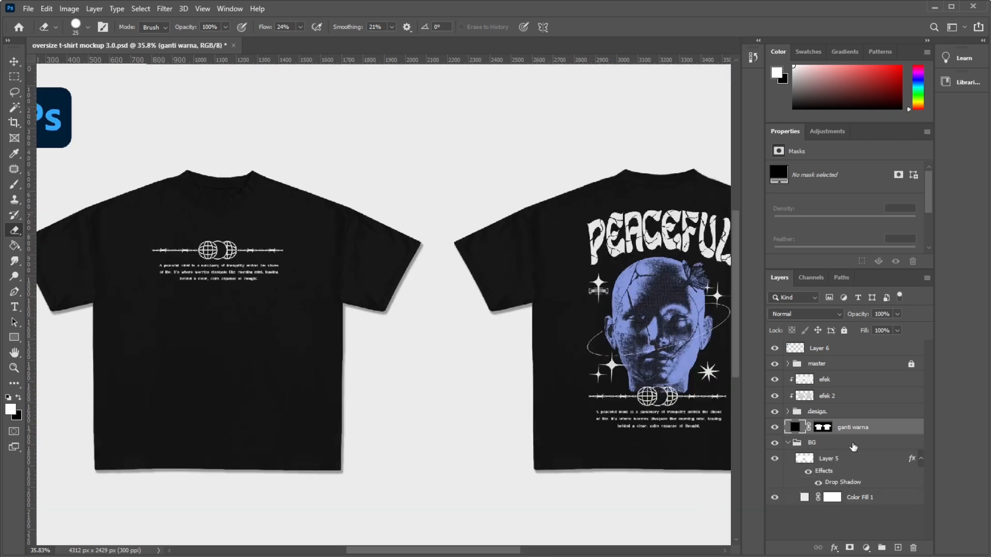
{"action": "left_click", "coordinate": [774, 459]}
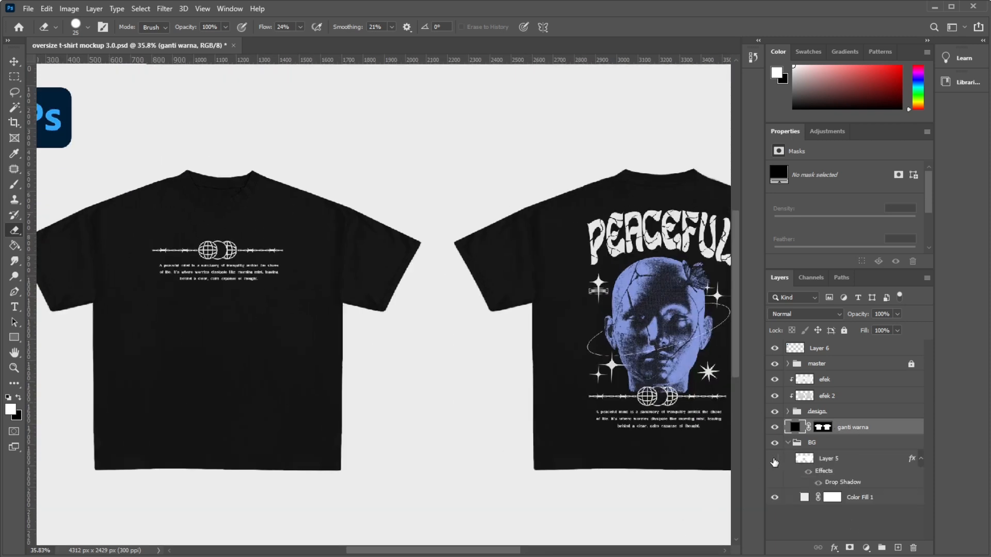
{"action": "left_click", "coordinate": [774, 459]}
{"action": "left_click", "coordinate": [774, 460]}
{"action": "scroll", "coordinate": [423, 289], "scroll_direction": "up", "scroll_amount": 3}
{"action": "left_click", "coordinate": [774, 459]}
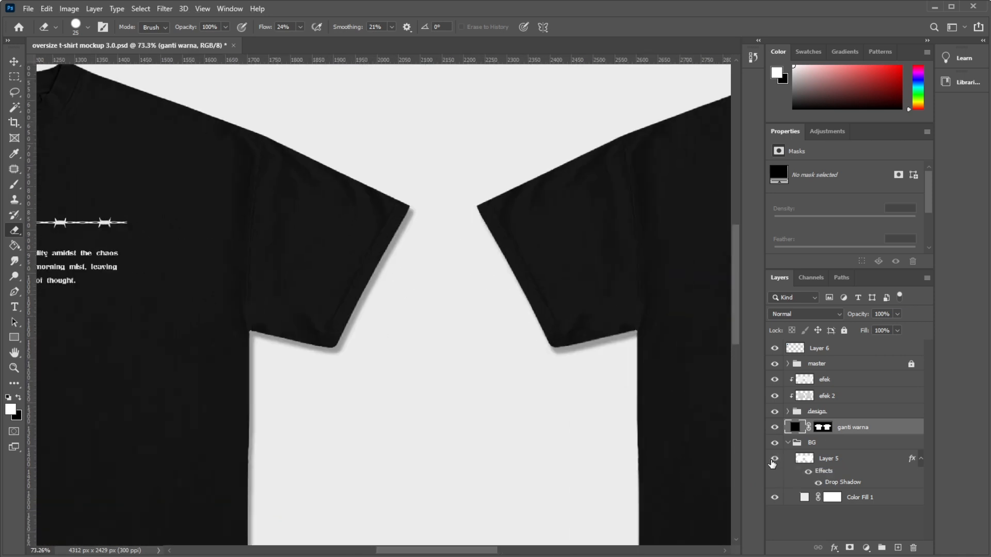
Adjust Layer 5's drop shadow to a distance of 10 px and a size of 16 px.
{"action": "left_click", "coordinate": [831, 484]}
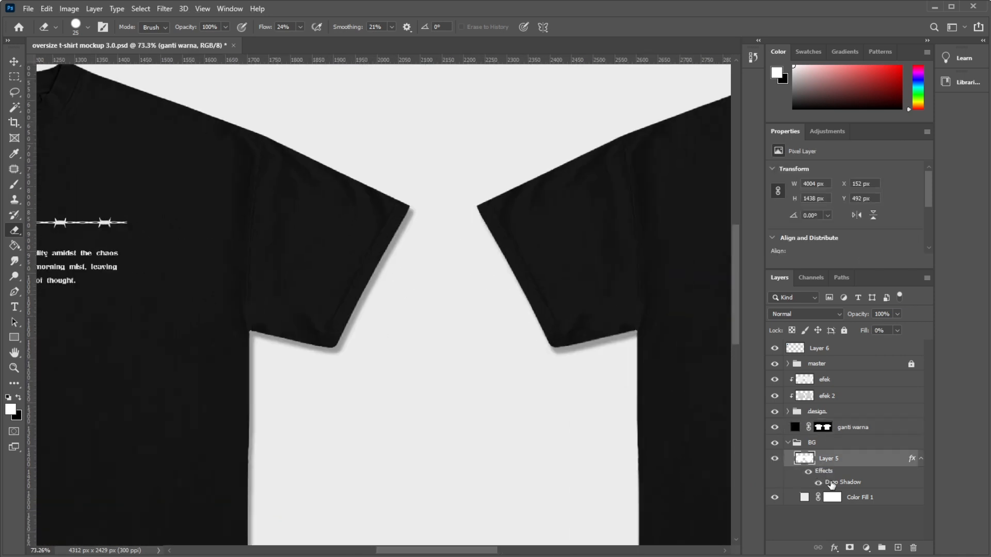
{"action": "double_click", "coordinate": [831, 484]}
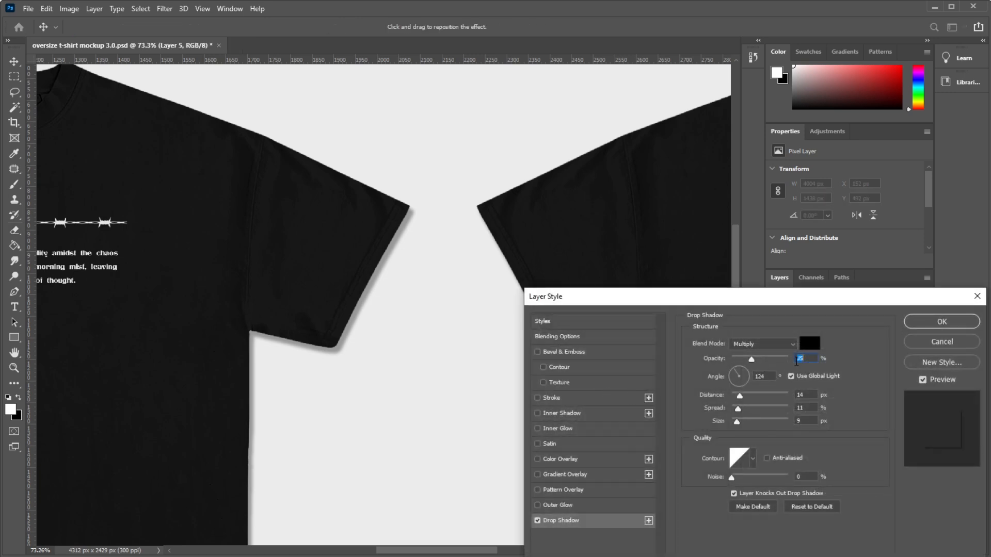
{"action": "left_click_drag", "start_coordinate": [740, 396], "coordinate": [739, 422]}
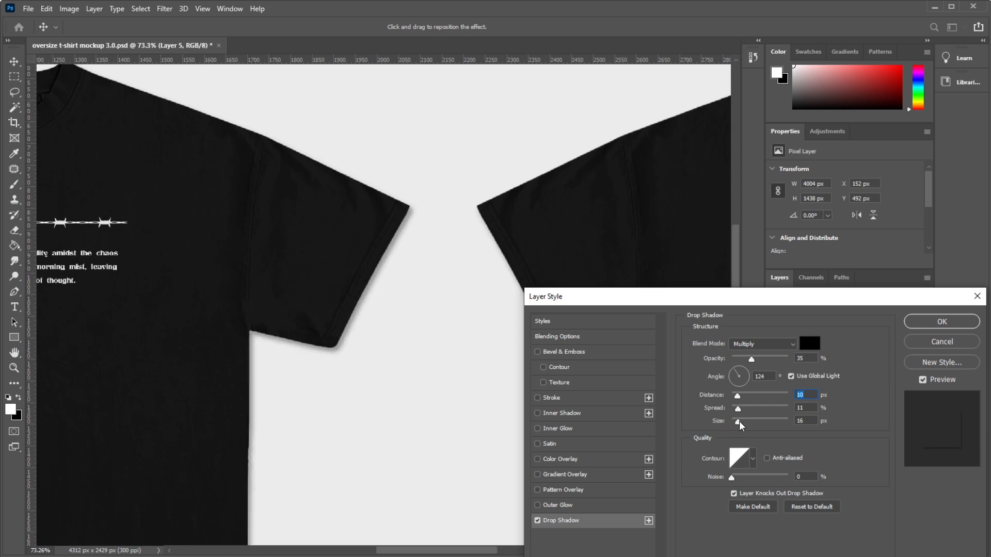
{"action": "left_click", "coordinate": [939, 322]}
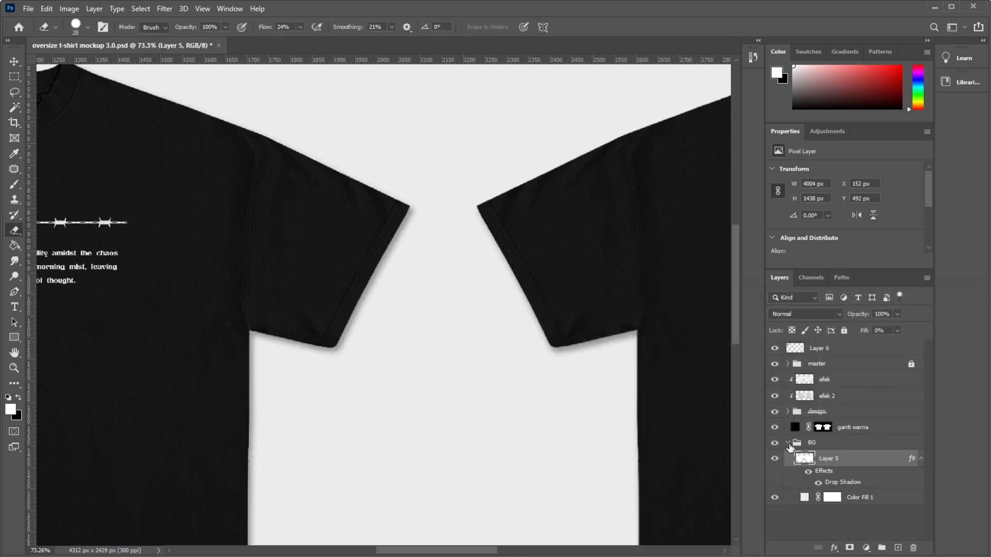
Hide and show Layer 5 to check the adjusted shadow around the sleeves.
{"action": "left_click", "coordinate": [778, 461]}
{"action": "left_click", "coordinate": [778, 461]}
{"action": "left_click", "coordinate": [779, 462]}
{"action": "left_click", "coordinate": [779, 462]}
Hide Color Fill 1 to preview a transparent background, checking the mockup with Layer 5's shadow and the background switched off and on.
{"action": "left_click", "coordinate": [775, 498]}
{"action": "scroll", "coordinate": [466, 334], "scroll_direction": "down", "scroll_amount": 5}
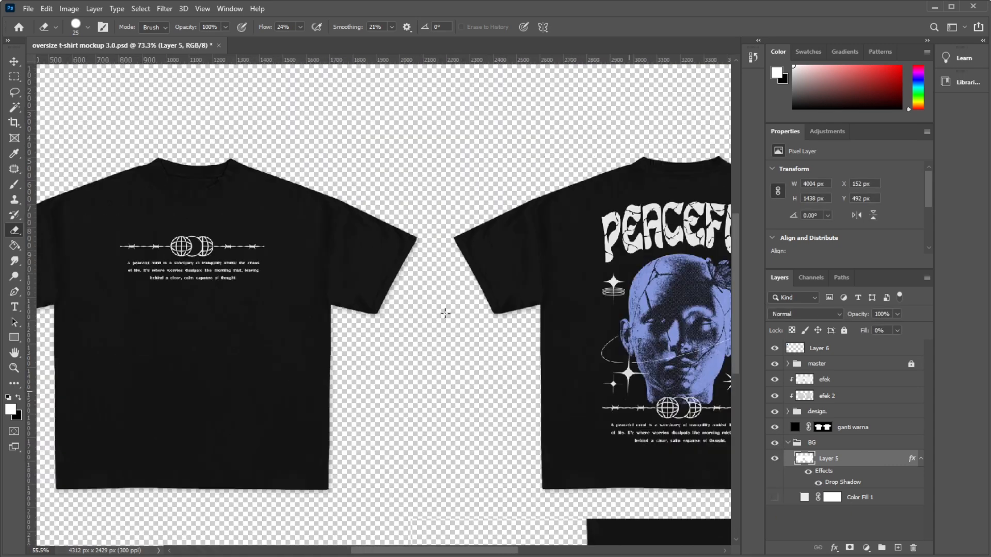
{"action": "scroll", "coordinate": [466, 334], "scroll_direction": "down", "scroll_amount": 4}
{"action": "scroll", "coordinate": [460, 336], "scroll_direction": "up", "scroll_amount": 4}
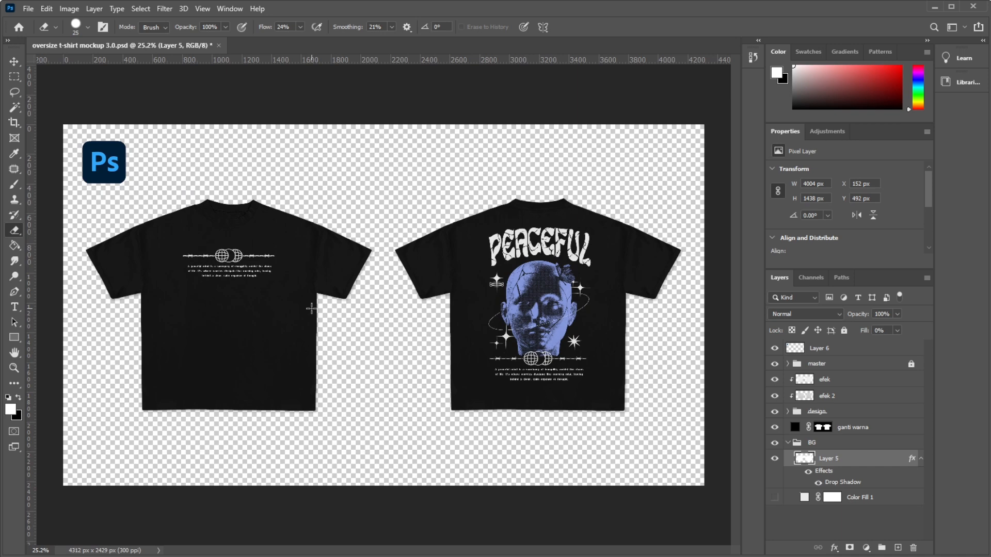
{"action": "left_click", "coordinate": [774, 458]}
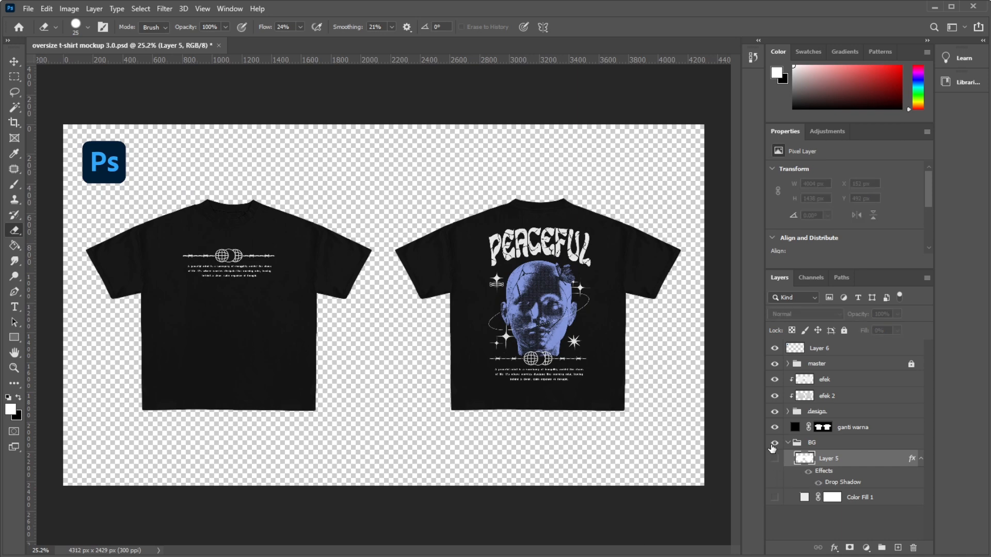
{"action": "left_click", "coordinate": [774, 444]}
{"action": "left_click", "coordinate": [774, 458]}
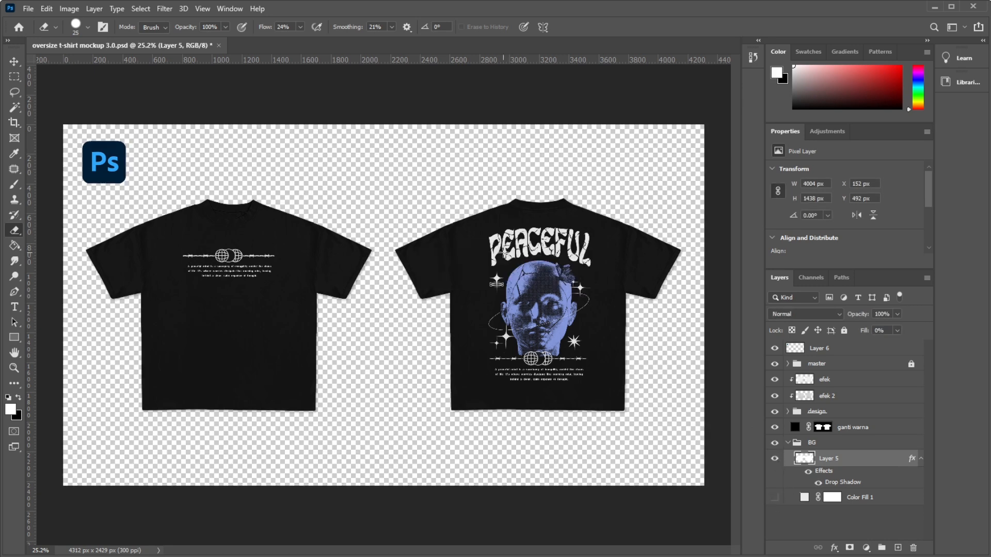
{"action": "scroll", "coordinate": [289, 204], "scroll_direction": "up", "scroll_amount": 5}
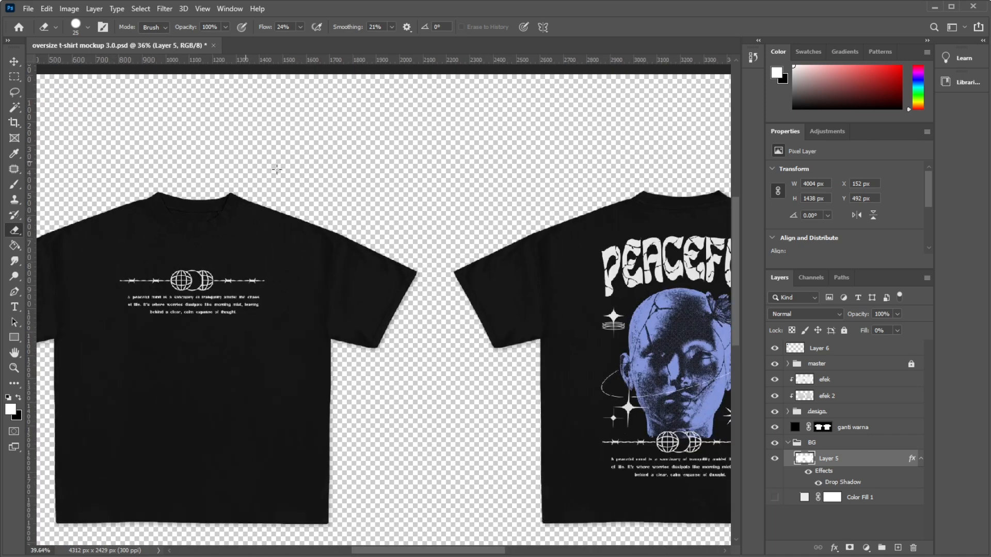
{"action": "scroll", "coordinate": [433, 264], "scroll_direction": "down", "scroll_amount": 5}
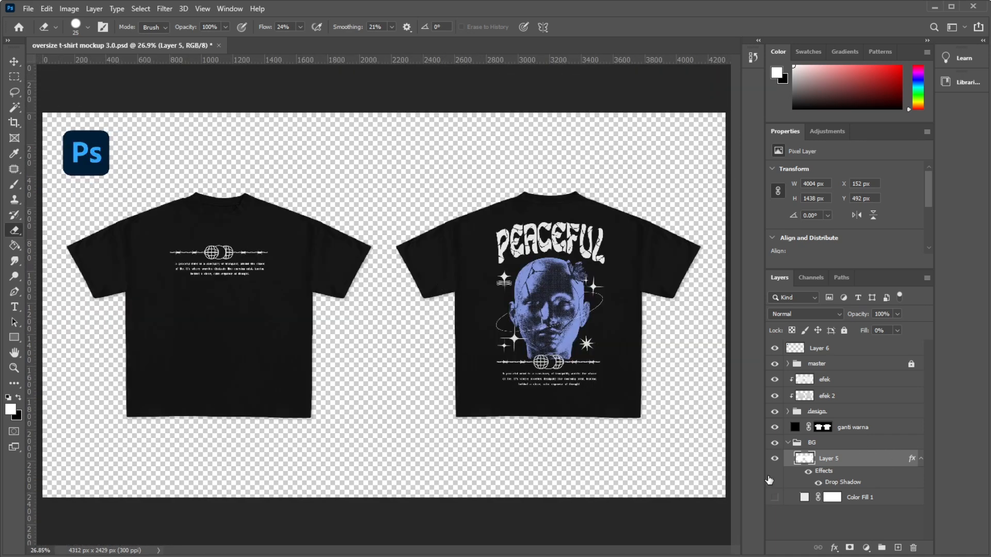
{"action": "left_click", "coordinate": [778, 499]}
{"action": "left_click", "coordinate": [778, 500]}
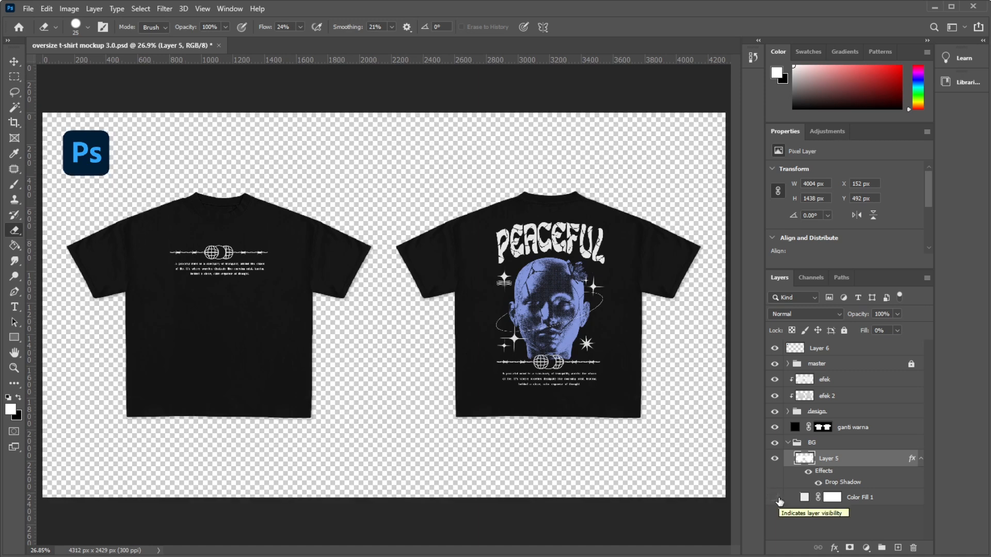
Show the Color Fill 1 background and hide Layer 6 with the Ps logo.
{"action": "scroll", "coordinate": [387, 287], "scroll_direction": "down", "scroll_amount": 4}
{"action": "scroll", "coordinate": [390, 296], "scroll_direction": "up", "scroll_amount": 5}
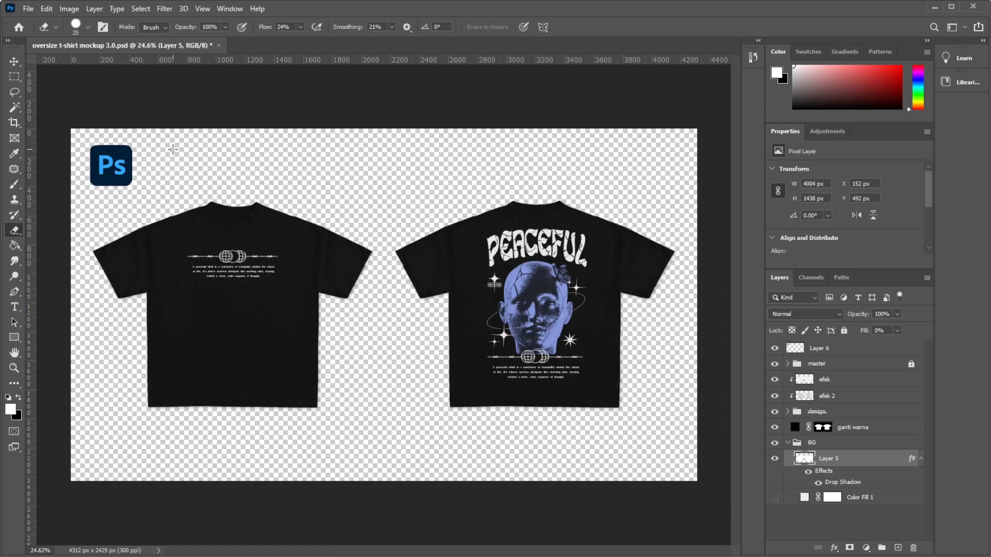
{"action": "scroll", "coordinate": [568, 270], "scroll_direction": "down", "scroll_amount": 2}
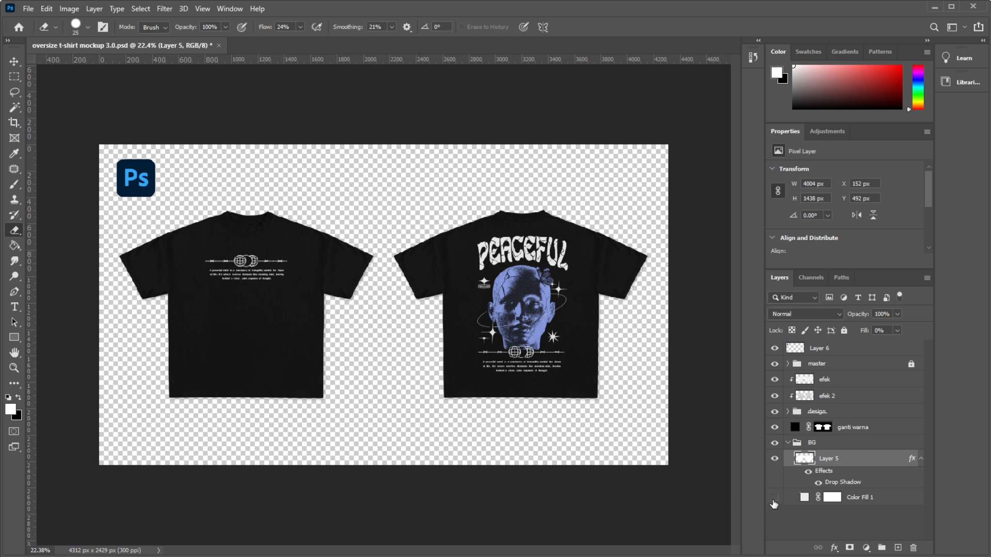
{"action": "left_click", "coordinate": [773, 498]}
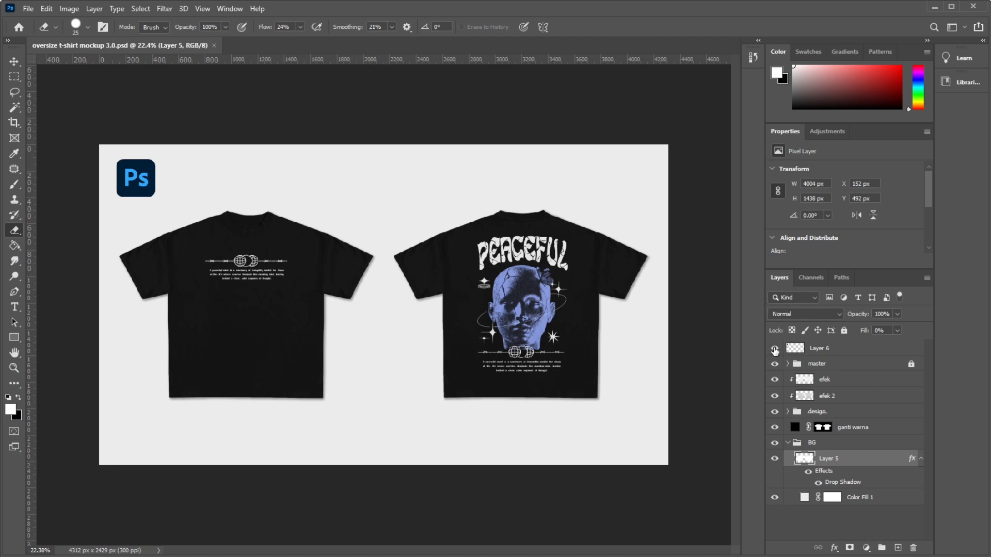
{"action": "left_click", "coordinate": [773, 348]}
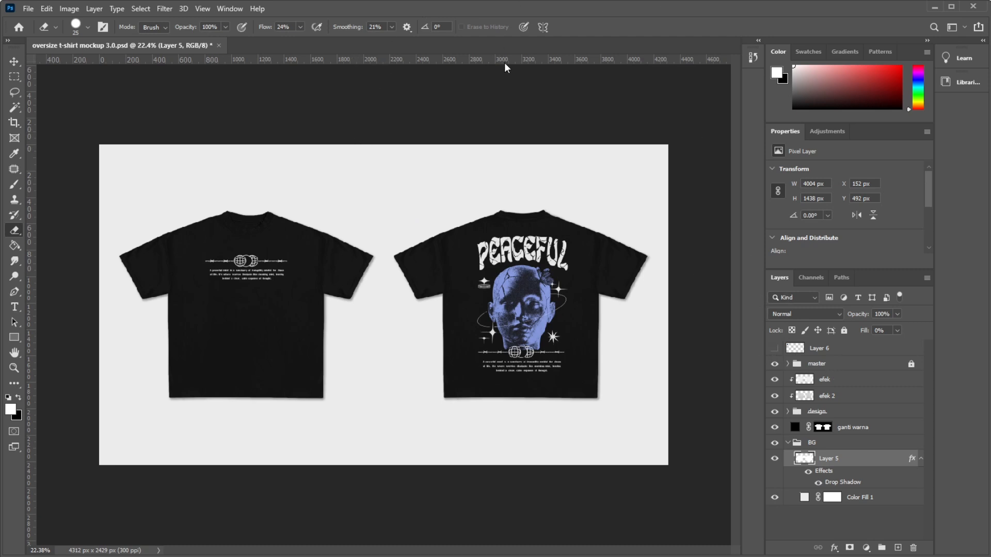
Crop the canvas at a 1:1 ratio around the front shirt, and shift the framing with a second crop to centre it.
{"action": "key", "text": "c"}
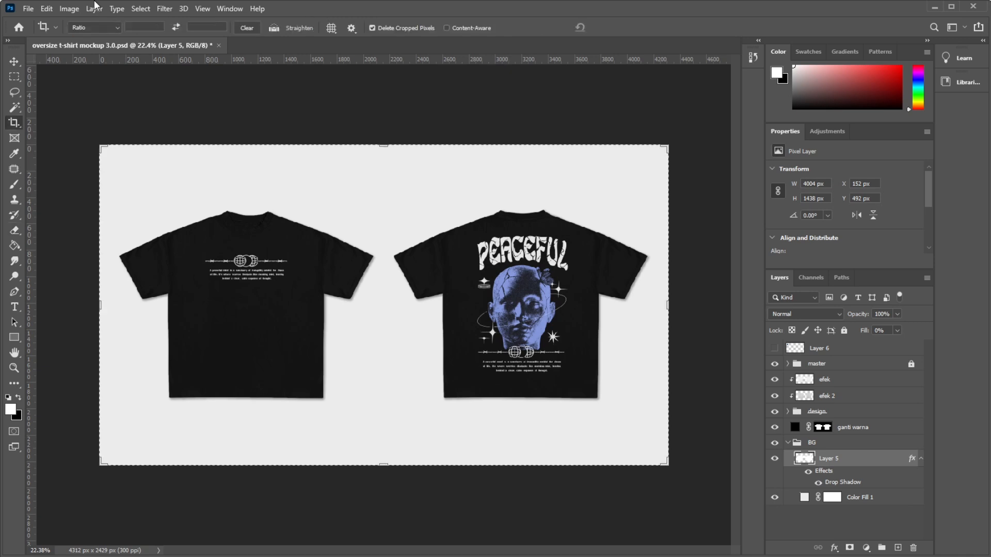
{"action": "key", "text": "Return"}
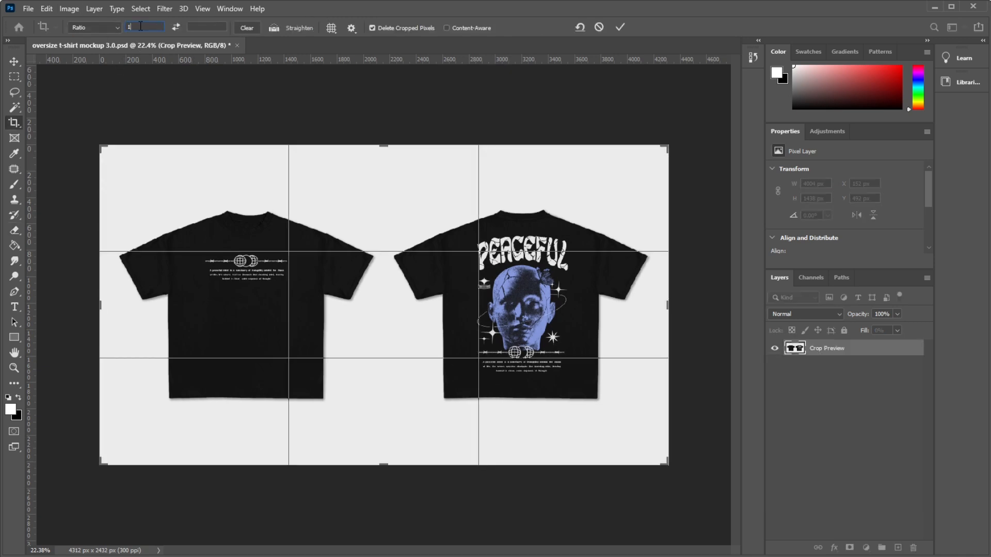
{"action": "left_click", "coordinate": [140, 26]}
{"action": "type", "text": "1"}
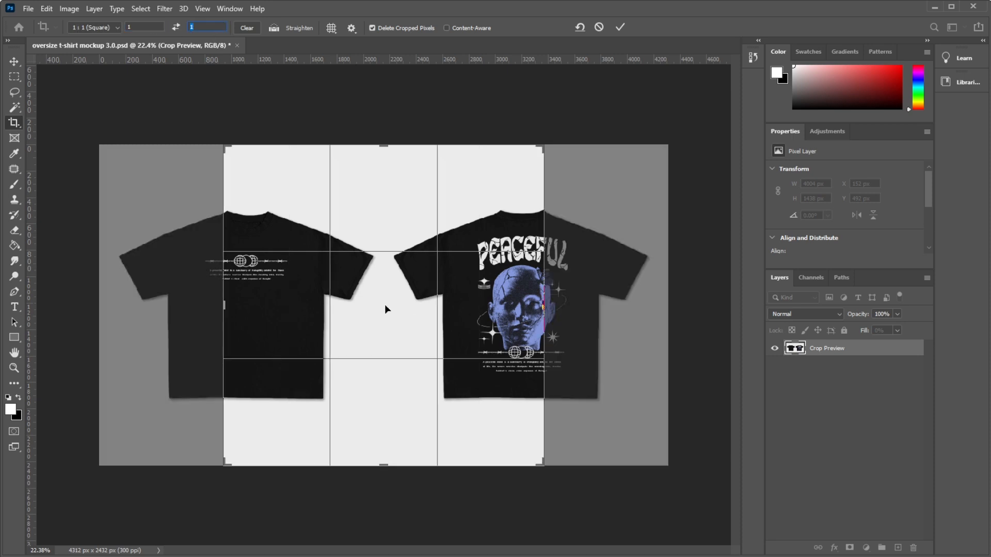
{"action": "left_click_drag", "start_coordinate": [385, 309], "coordinate": [541, 310]}
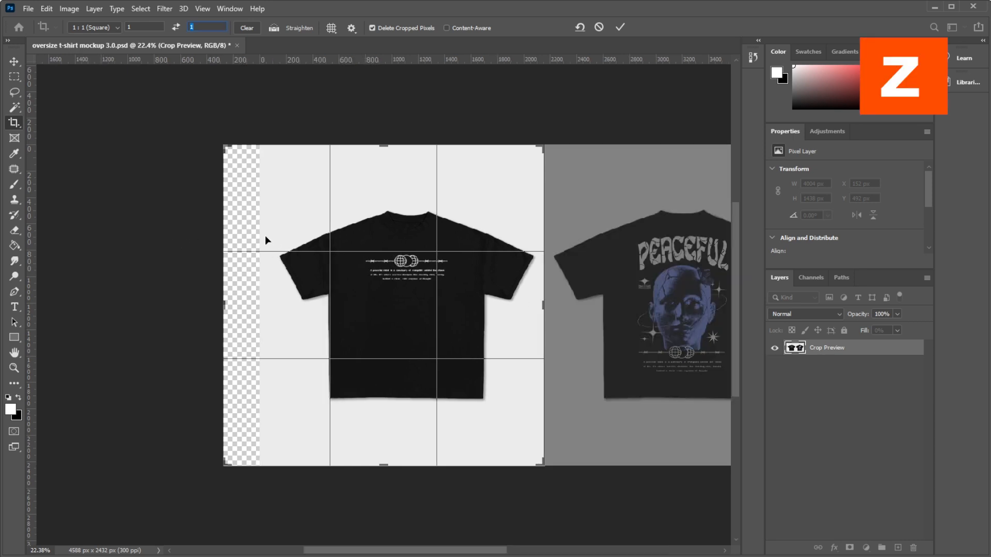
{"action": "left_click", "coordinate": [453, 200]}
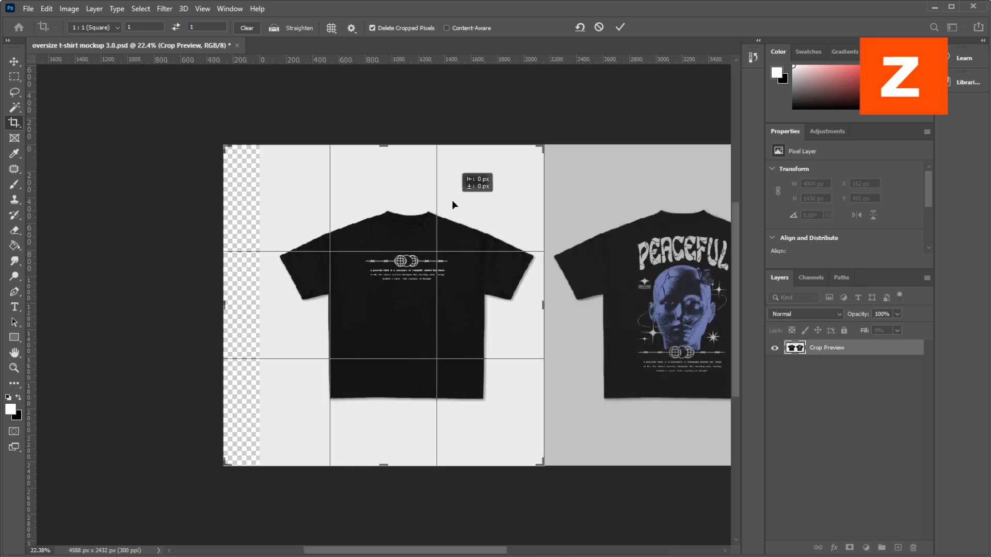
{"action": "left_click", "coordinate": [408, 197]}
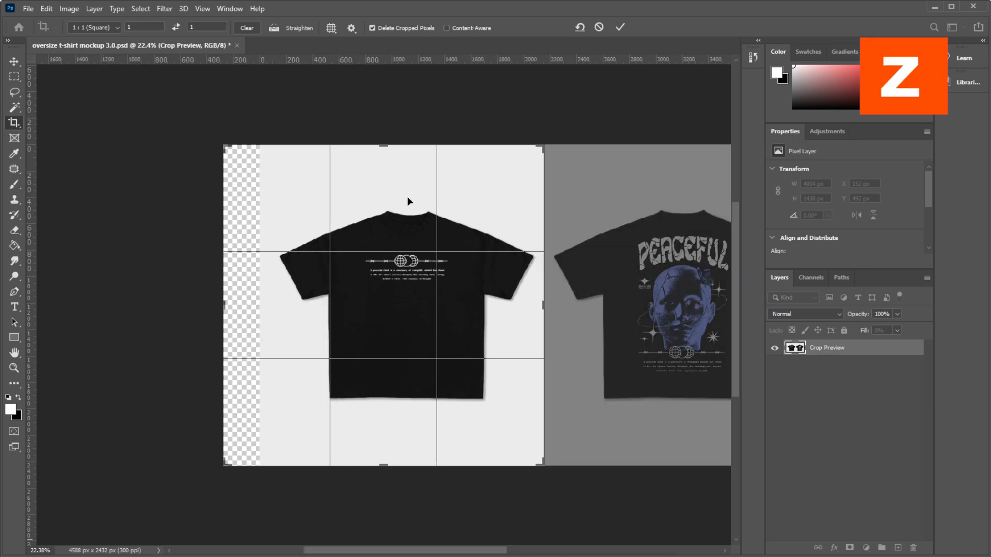
{"action": "key", "text": "Return"}
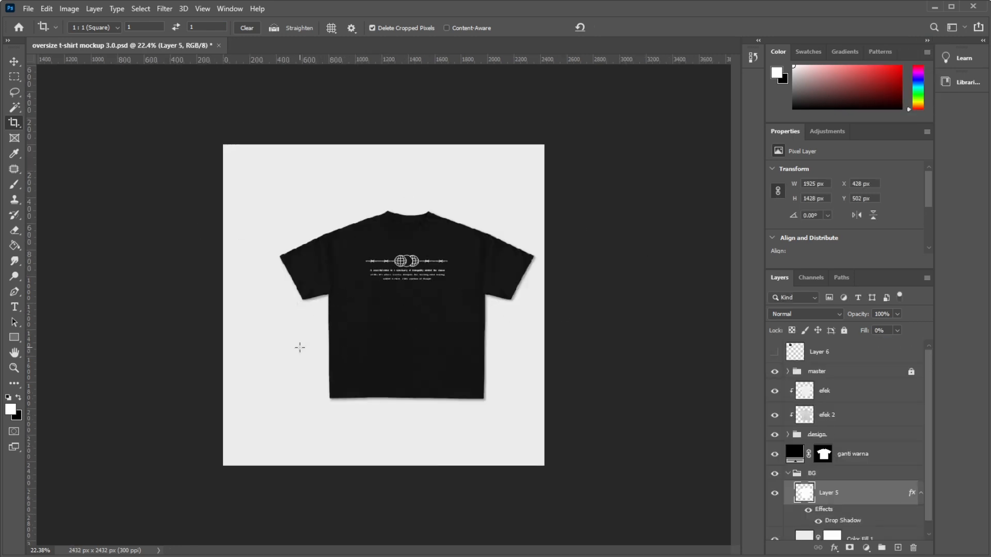
{"action": "left_click_drag", "start_coordinate": [300, 347], "coordinate": [276, 331]}
{"action": "key", "text": "Return"}
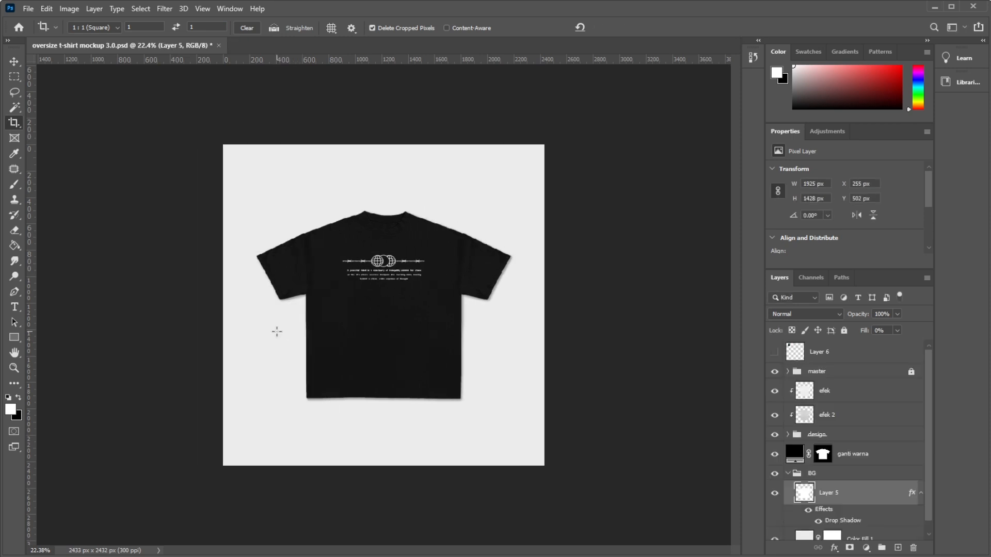
Tighten the 1:1 crop around the front shirt to about 2125 × 2124 px.
{"action": "key", "text": "ctrl+t"}
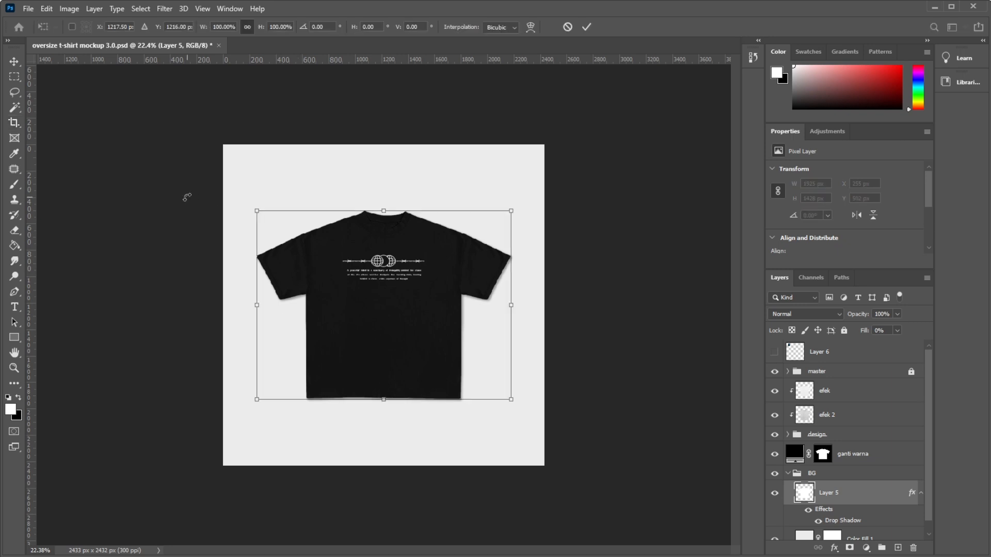
{"action": "key", "text": "c"}
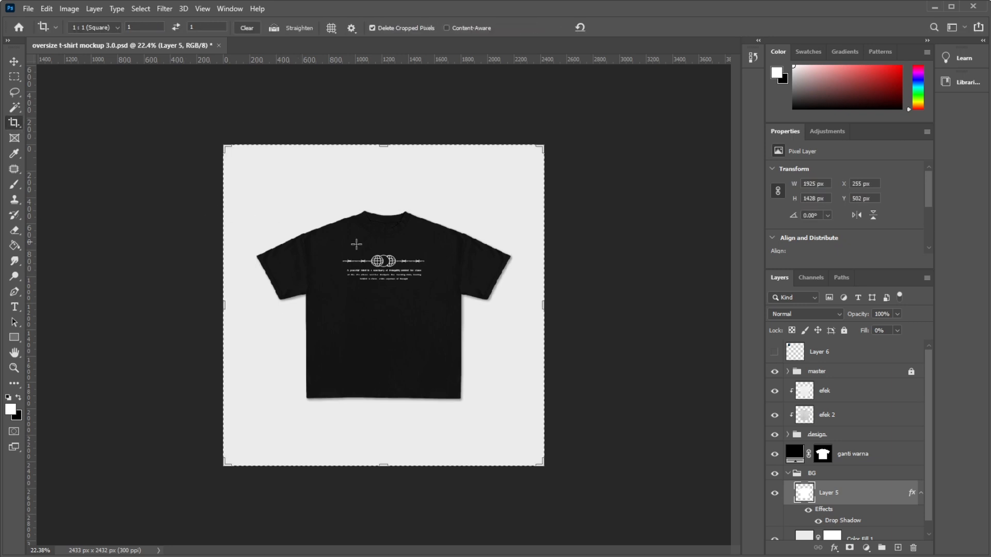
{"action": "left_click", "coordinate": [497, 171]}
{"action": "left_click_drag", "start_coordinate": [539, 144], "coordinate": [519, 162]}
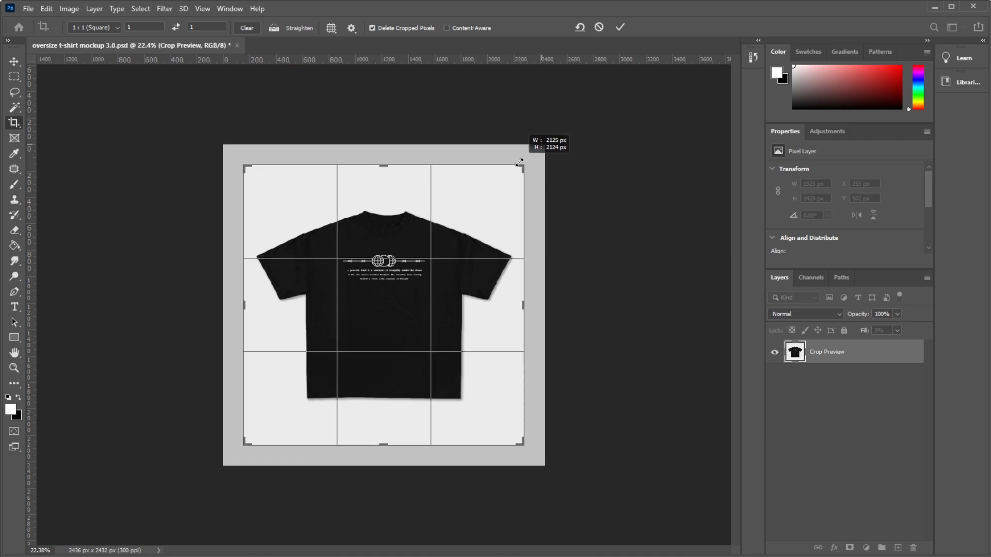
{"action": "key", "text": "Return"}
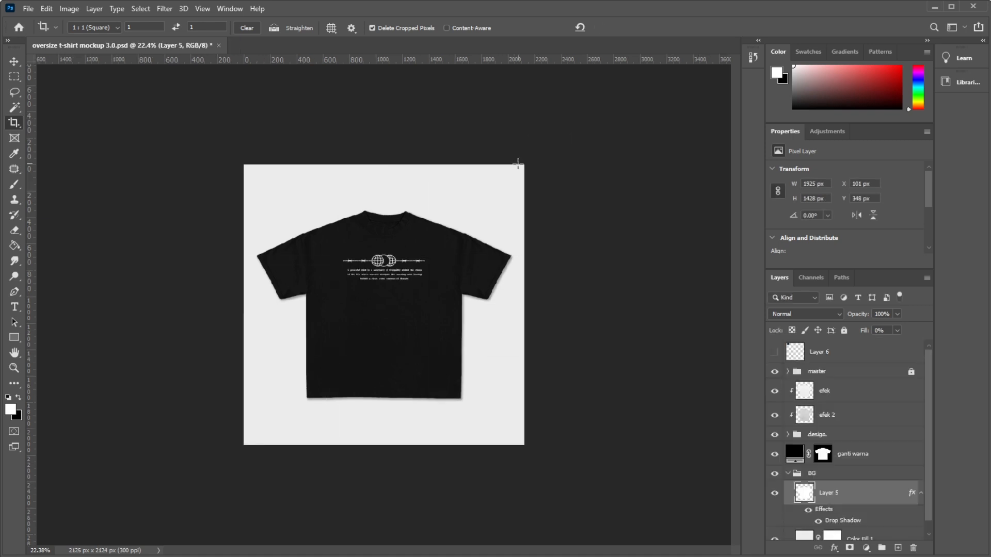
Save the front-shirt version as "oversize t-shirt mockup 3.0 depan.psd" in the boxy tshirt folder, keeping Maximize Compatibility on.
{"action": "key", "text": "ctrl+0"}
{"action": "scroll", "coordinate": [395, 212], "scroll_direction": "down", "scroll_amount": 4}
{"action": "scroll", "coordinate": [425, 170], "scroll_direction": "up", "scroll_amount": 3}
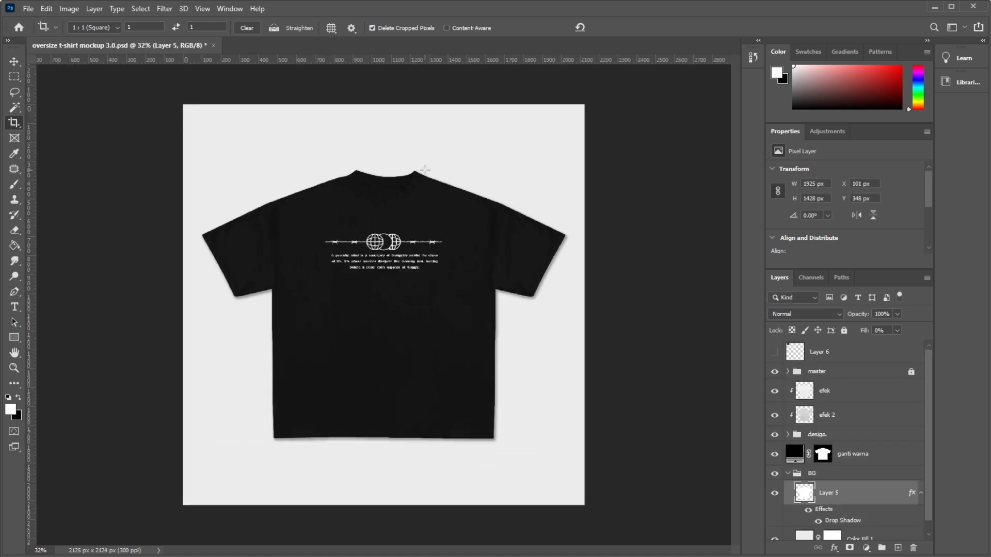
{"action": "key", "text": "shift+ctrl+s"}
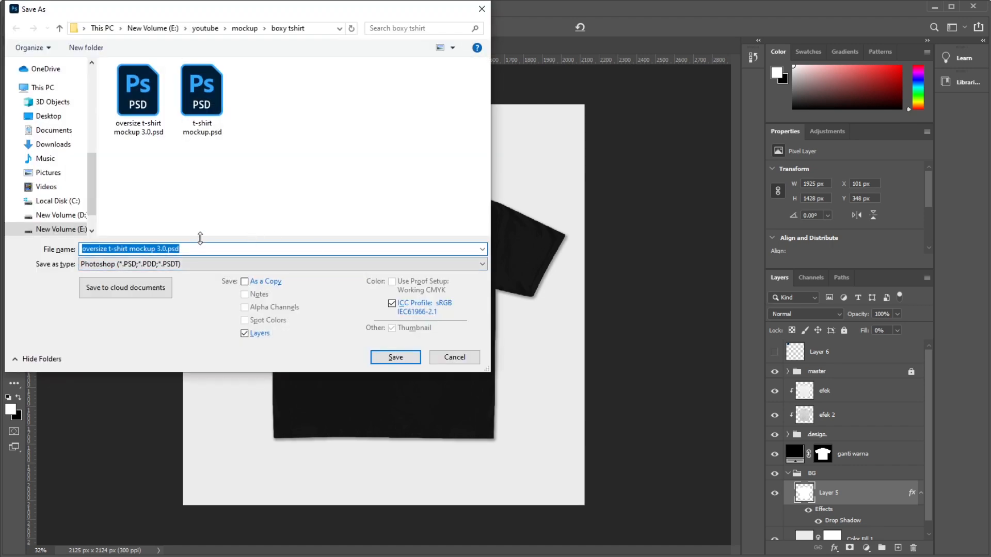
{"action": "left_click", "coordinate": [172, 248]}
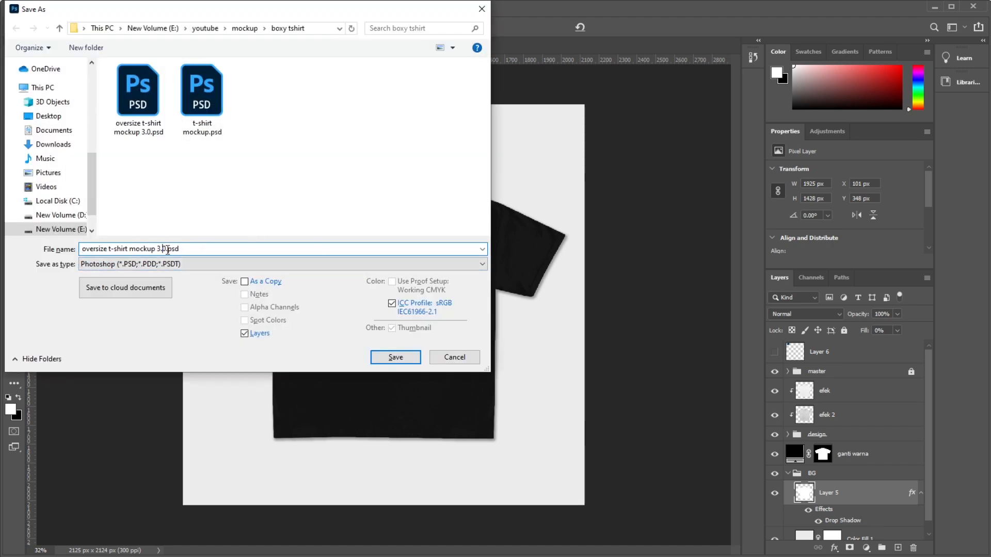
{"action": "type", "text": "DEPAN"}
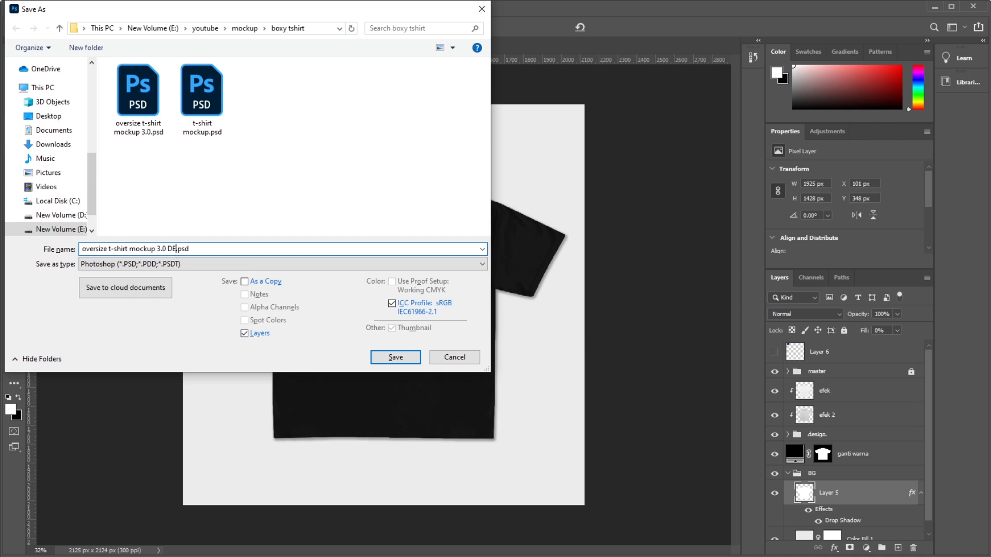
{"action": "key", "text": "BackSpace"}
{"action": "key", "text": "BackSpace"}
{"action": "key", "text": "BackSpace"}
{"action": "key", "text": "BackSpace"}
{"action": "key", "text": "BackSpace"}
{"action": "type", "text": "dew"}
{"action": "left_click", "coordinate": [388, 359]}
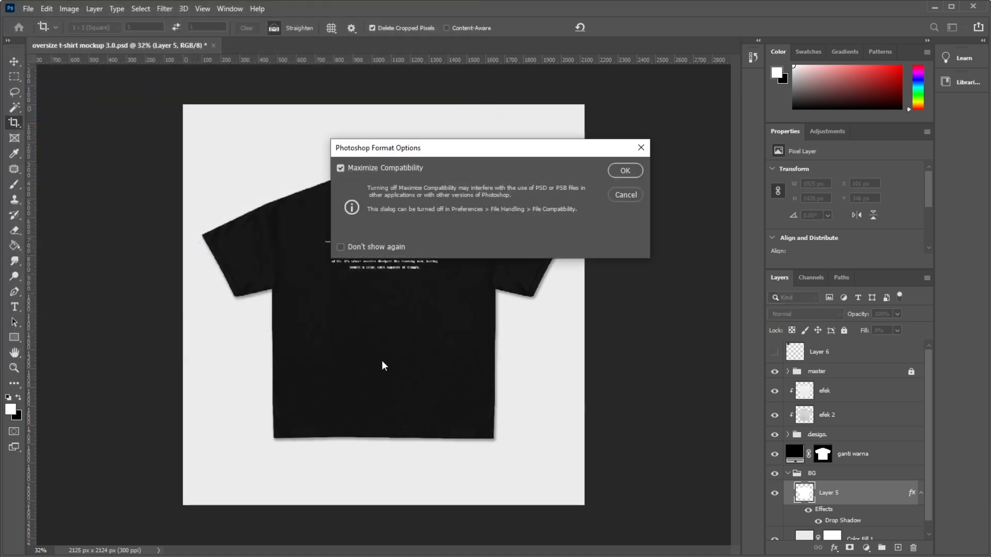
{"action": "left_click", "coordinate": [617, 171]}
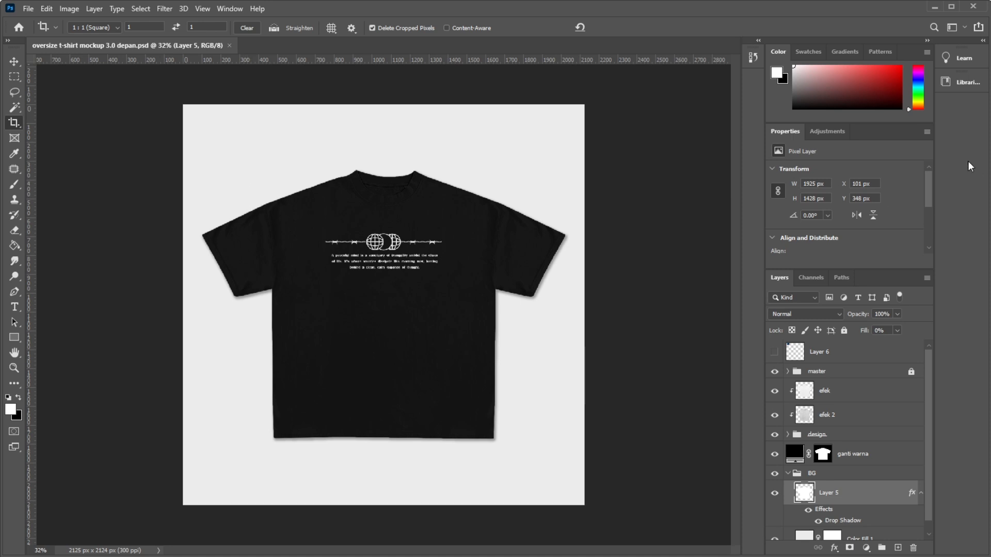
Undo the front-shirt crops to restore the full canvas with both shirts.
{"action": "key", "text": "ctrl+z"}
{"action": "key", "text": "ctrl+z"}
{"action": "key", "text": "ctrl+z"}
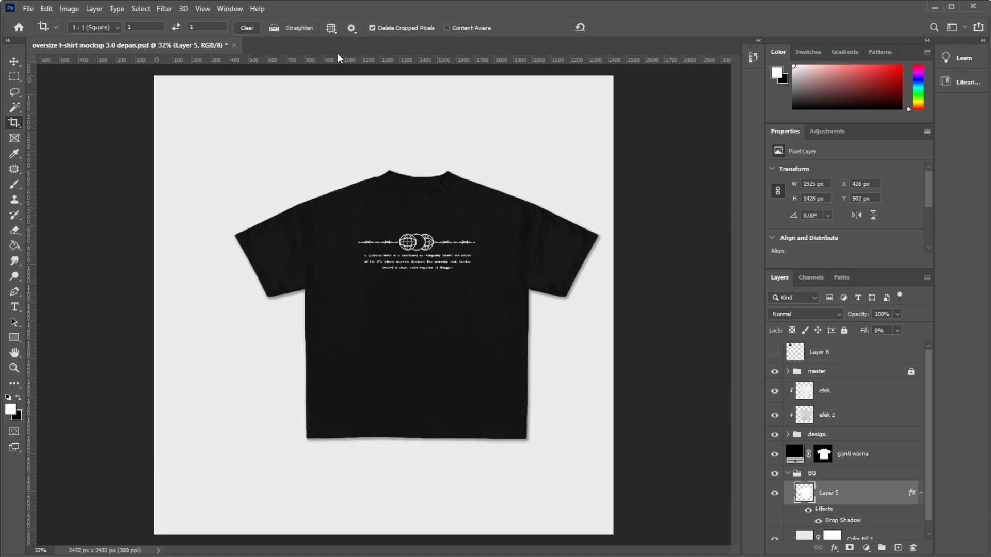
{"action": "scroll", "coordinate": [138, 136], "scroll_direction": "down", "scroll_amount": 4}
{"action": "scroll", "coordinate": [596, 247], "scroll_direction": "up", "scroll_amount": 1}
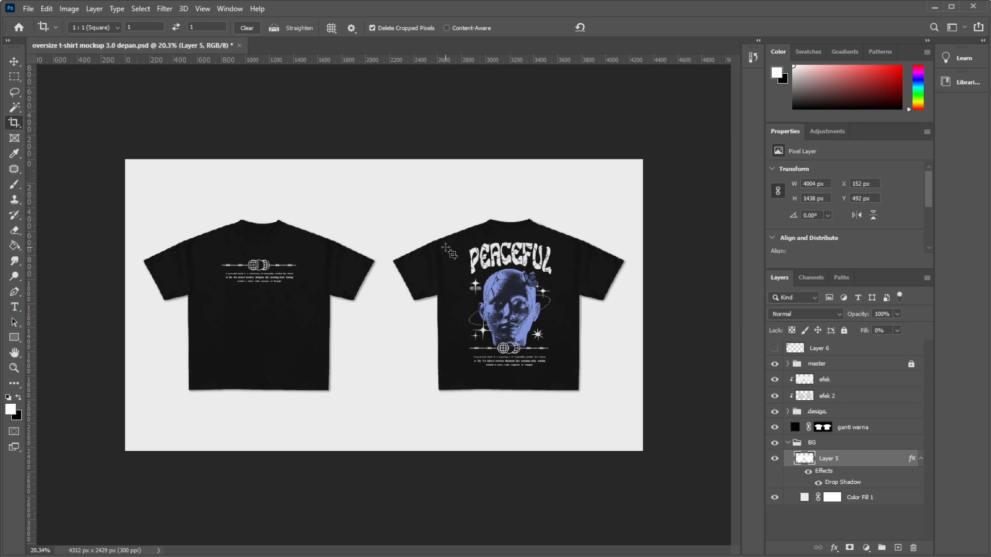
Crop the canvas to a square around the back shirt with the PEACEFUL design, and recrop to centre the shirt.
{"action": "left_click", "coordinate": [434, 238]}
{"action": "left_click_drag", "start_coordinate": [393, 257], "coordinate": [255, 230]}
{"action": "key", "text": "Return"}
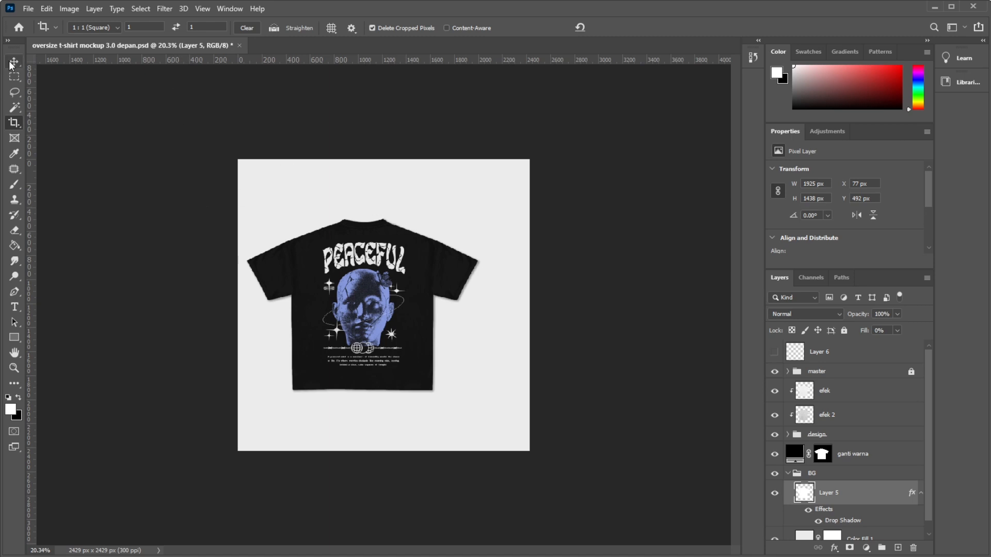
{"action": "left_click", "coordinate": [300, 187]}
{"action": "mouse_move", "coordinate": [404, 246]}
{"action": "left_mouse_down"}
{"action": "mouse_move", "coordinate": [381, 243]}
{"action": "mouse_move", "coordinate": [420, 252]}
{"action": "left_mouse_up"}
{"action": "key", "text": "Return"}
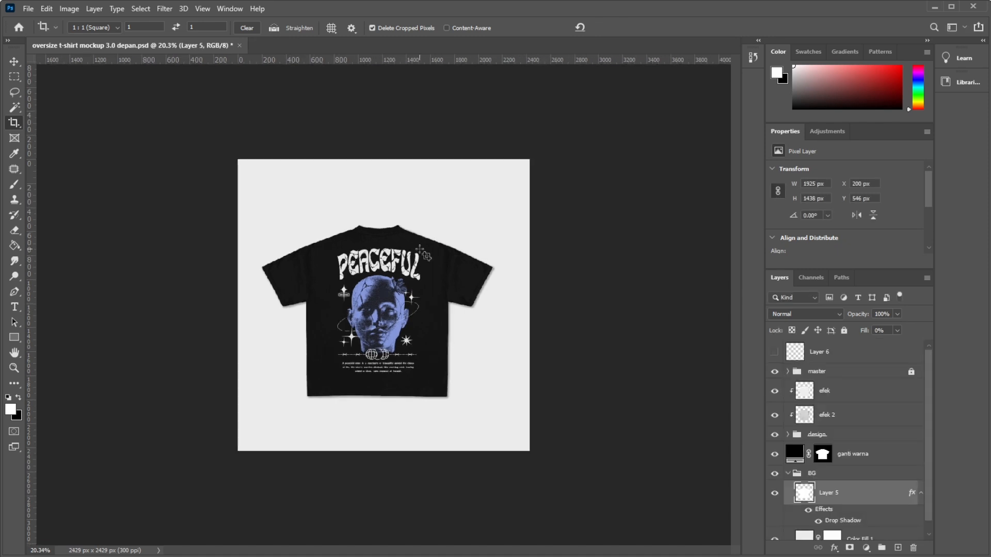
Try shifting the back shirt's crop framing slightly sideways, and move it back.
{"action": "left_click", "coordinate": [455, 299]}
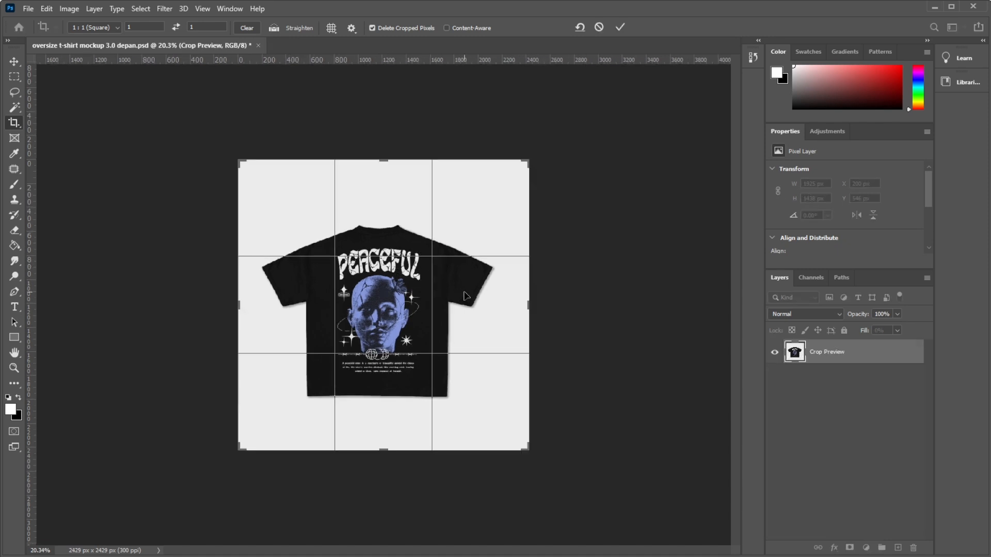
{"action": "left_click_drag", "start_coordinate": [405, 294], "coordinate": [410, 294]}
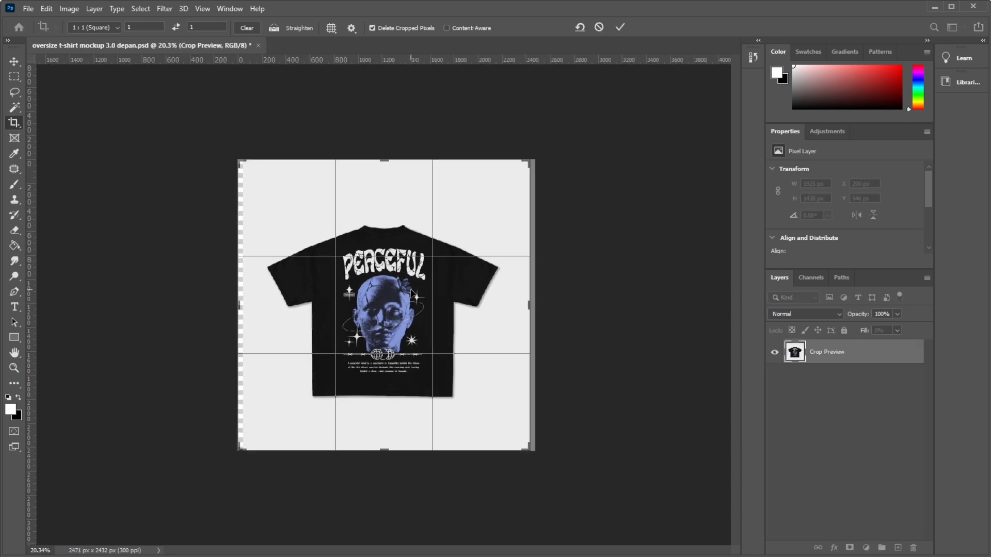
{"action": "key", "text": "Escape"}
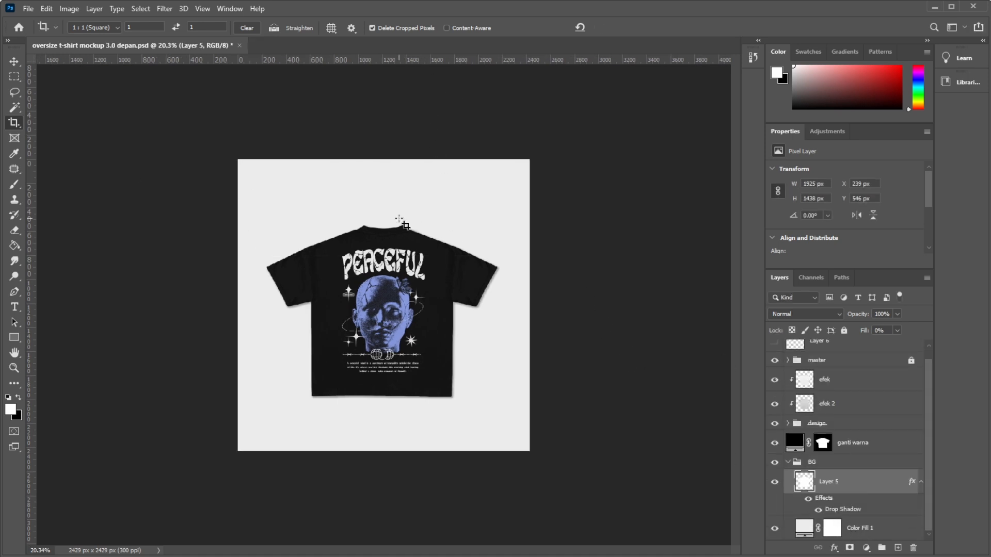
{"action": "left_click", "coordinate": [438, 266]}
{"action": "left_click_drag", "start_coordinate": [438, 267], "coordinate": [449, 268]}
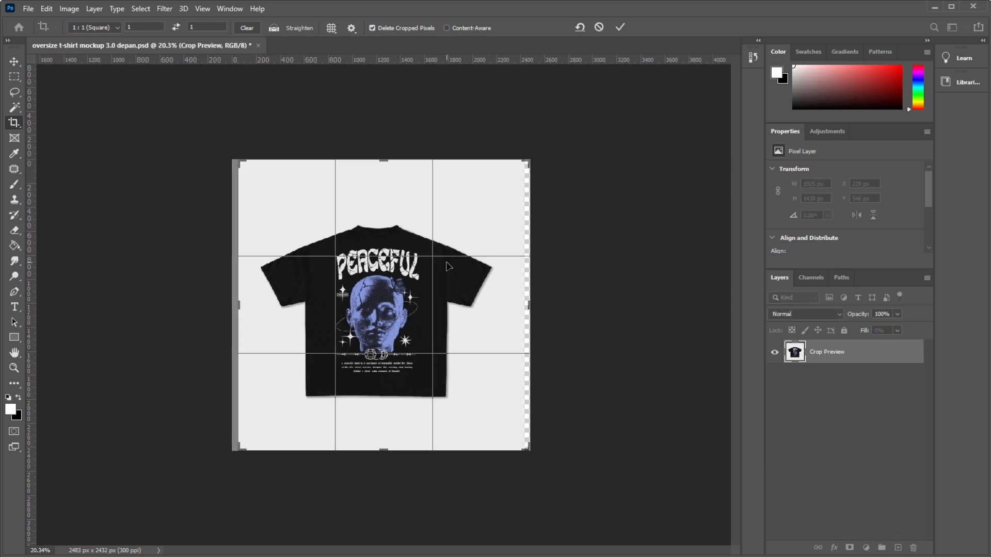
{"action": "key", "text": "Return"}
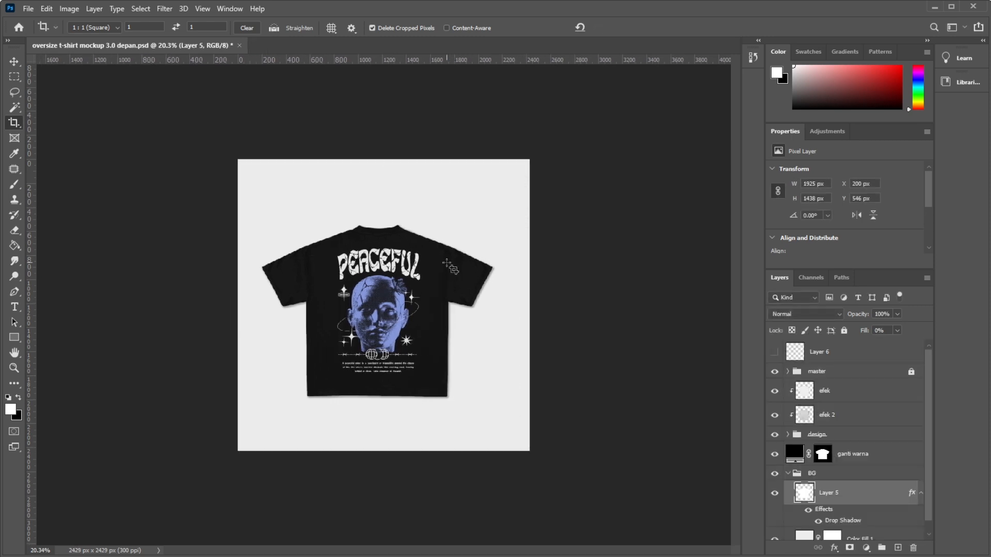
Reduce the square crop around the back shirt to about 2331 × 2331 px.
{"action": "left_click", "coordinate": [375, 352]}
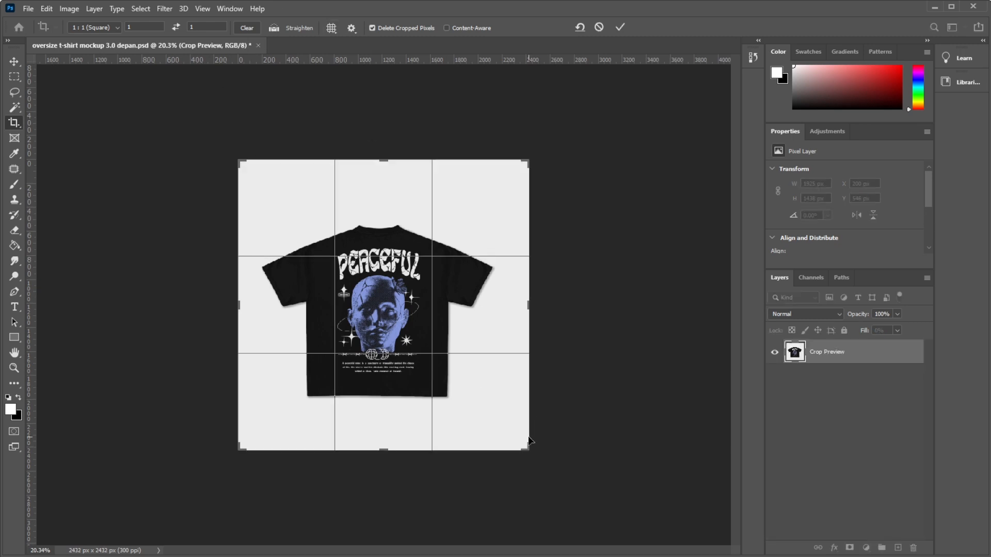
{"action": "mouse_move", "coordinate": [527, 446]}
{"action": "left_mouse_down"}
{"action": "mouse_move", "coordinate": [539, 409]}
{"action": "mouse_move", "coordinate": [526, 416]}
{"action": "mouse_move", "coordinate": [523, 439]}
{"action": "left_mouse_up"}
{"action": "key", "text": "Return"}
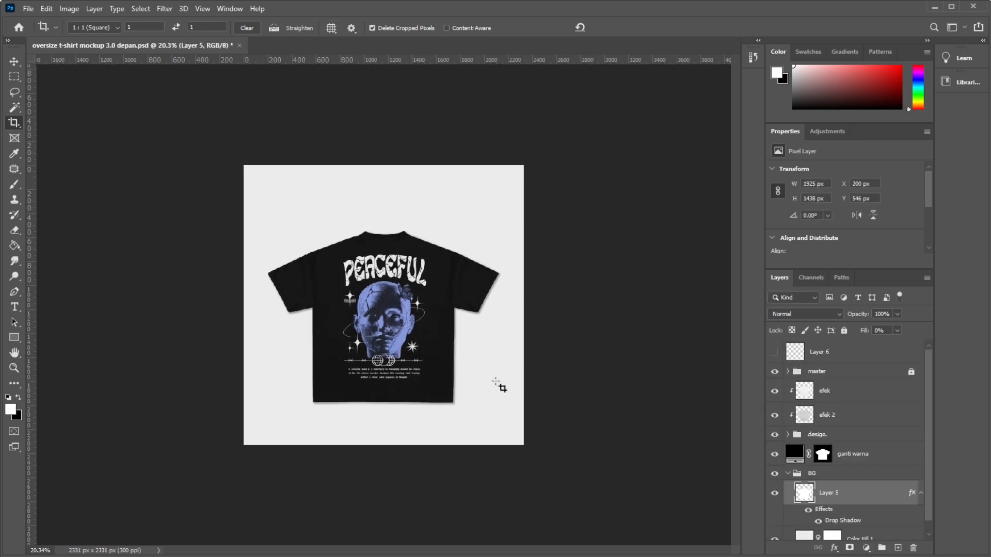
Save the back-shirt version as "oversize t-shirt mockup 3.0 belakang.psd" in the boxy tshirt folder, accepting the format options.
{"action": "key", "text": "ctrl+0"}
{"action": "scroll", "coordinate": [670, 343], "scroll_direction": "up", "scroll_amount": 3}
{"action": "scroll", "coordinate": [494, 345], "scroll_direction": "down", "scroll_amount": 4}
{"action": "scroll", "coordinate": [568, 286], "scroll_direction": "down", "scroll_amount": 3}
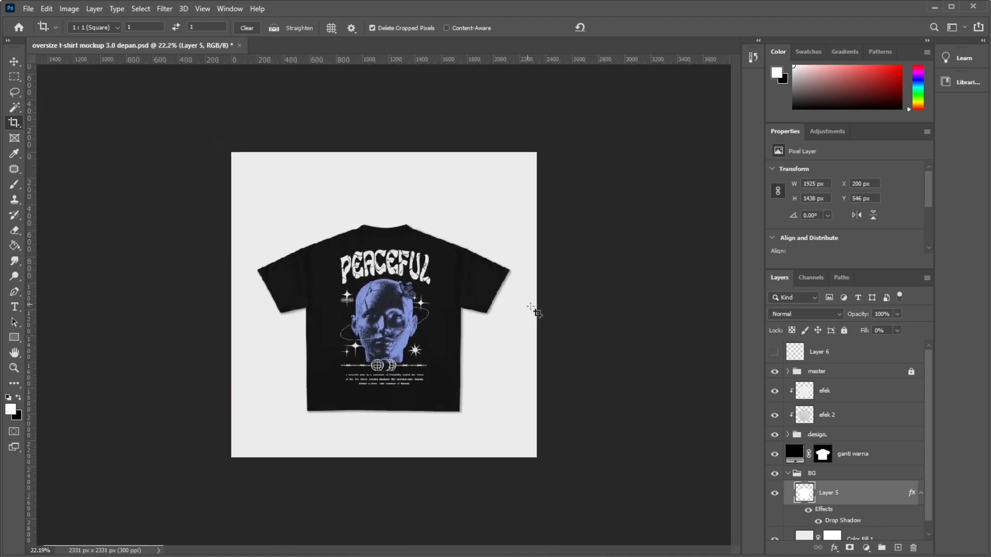
{"action": "scroll", "coordinate": [530, 306], "scroll_direction": "up", "scroll_amount": 3}
{"action": "key", "text": "ctrl"}
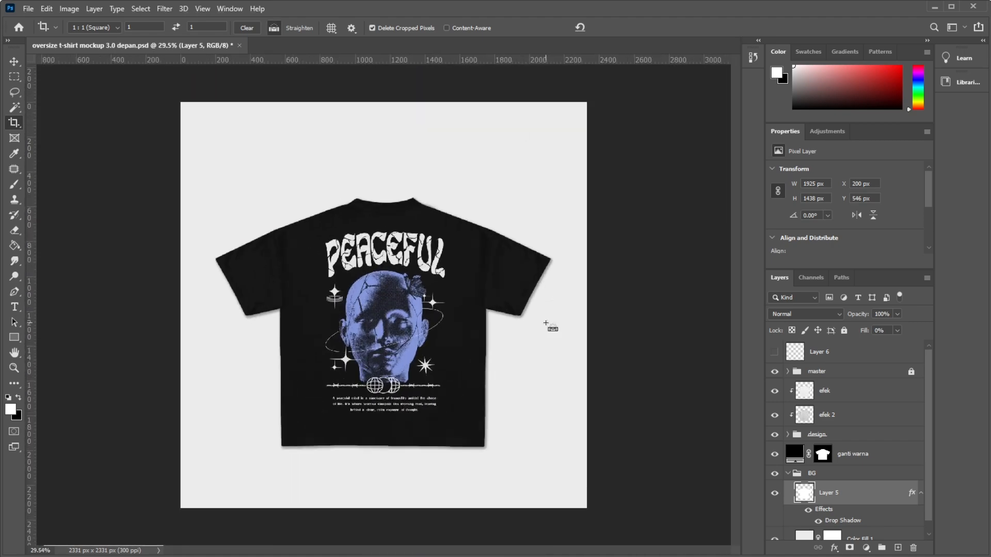
{"action": "key", "text": "ctrl"}
{"action": "key", "text": "ctrl+shift+s"}
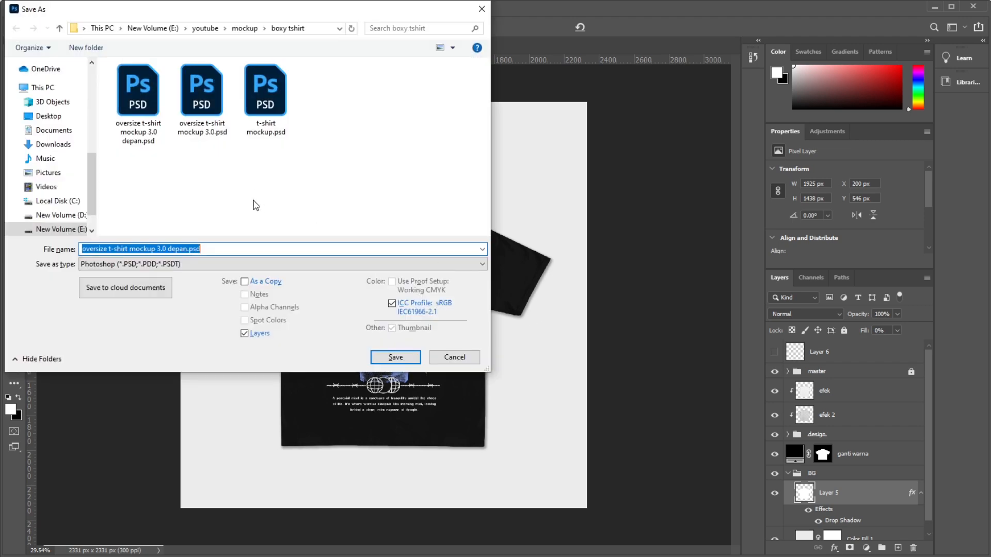
{"action": "left_click_drag", "start_coordinate": [168, 249], "coordinate": [181, 251]}
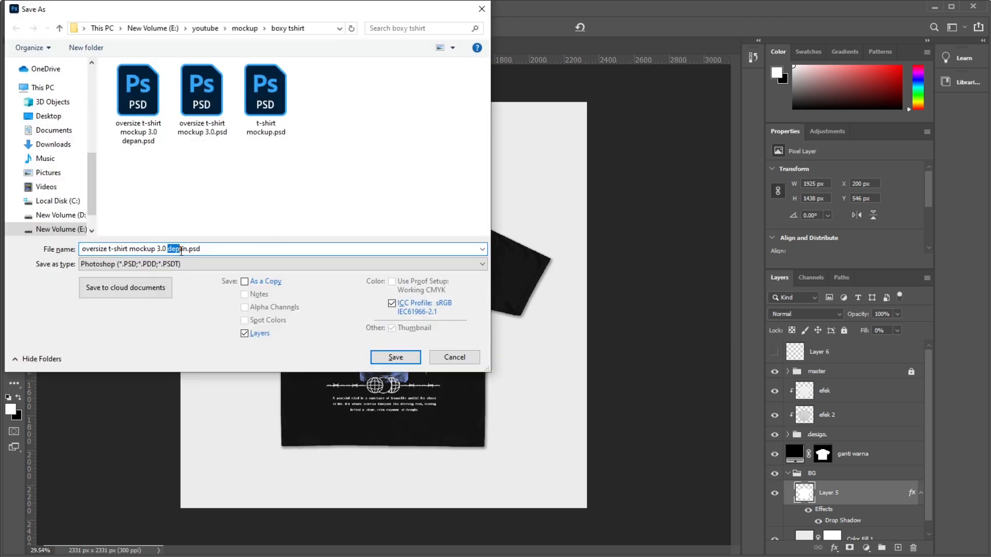
{"action": "type", "text": "belakang"}
{"action": "left_click", "coordinate": [405, 358]}
{"action": "left_click", "coordinate": [625, 172]}
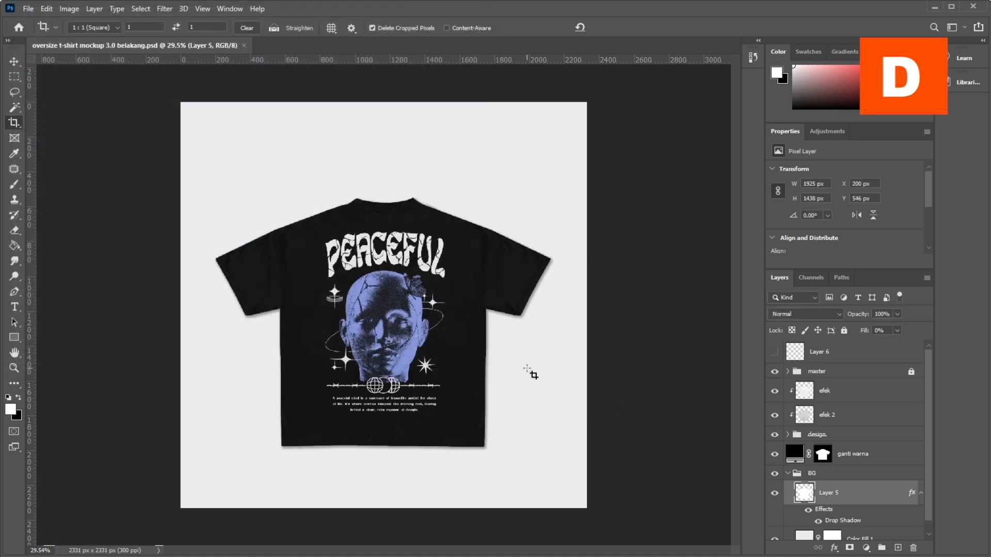
Shift the back shirt slightly upward within the square frame with another crop.
{"action": "scroll", "coordinate": [438, 232], "scroll_direction": "down", "scroll_amount": 2}
{"action": "scroll", "coordinate": [546, 283], "scroll_direction": "up", "scroll_amount": 4}
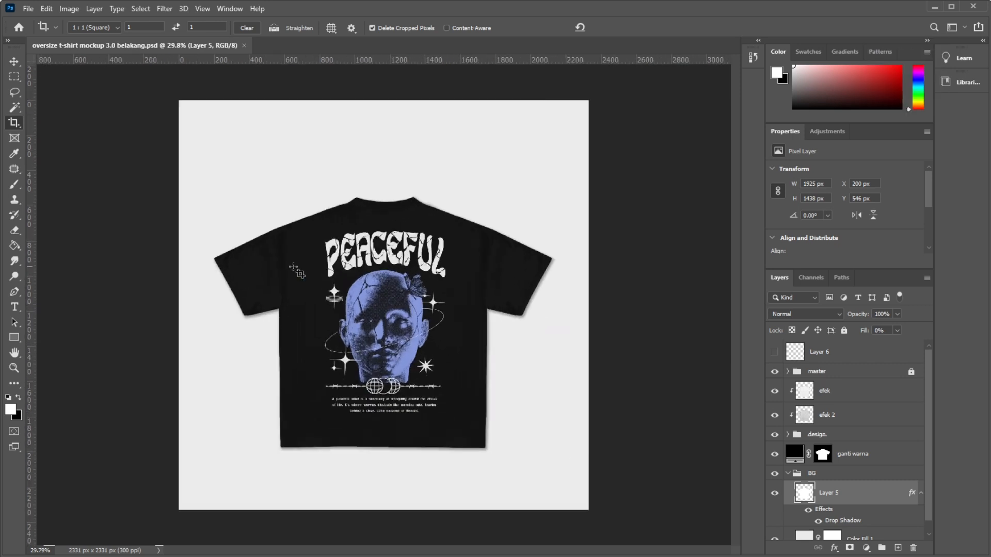
{"action": "scroll", "coordinate": [380, 285], "scroll_direction": "down", "scroll_amount": 3}
{"action": "left_click", "coordinate": [381, 321]}
{"action": "left_click_drag", "start_coordinate": [387, 328], "coordinate": [388, 294]}
{"action": "key", "text": "Return"}
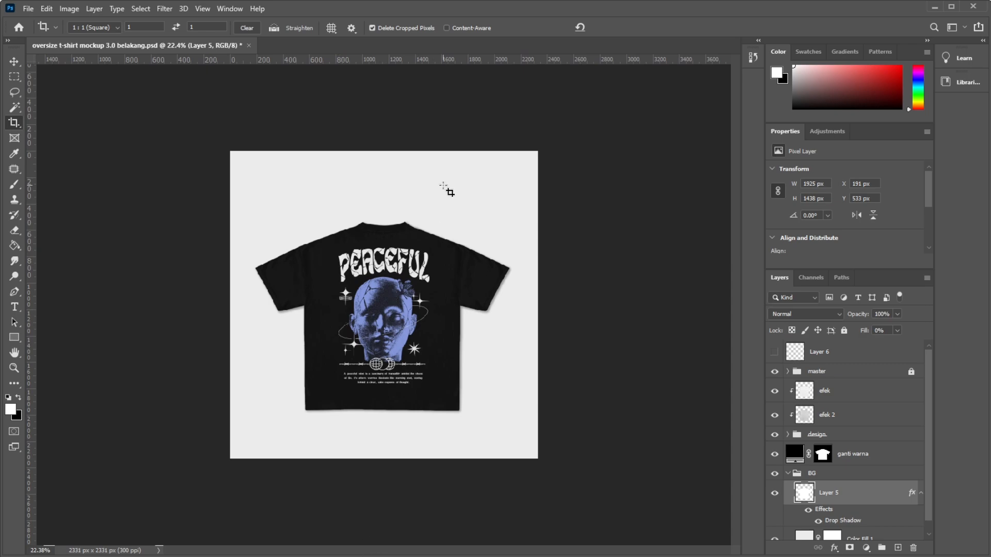
Switch to File Explorer, open "oversize t-shirt mockup 3.0 depan.psd" in Photoshop, and return to the belakang document.
{"action": "key", "text": "alt+Tab"}
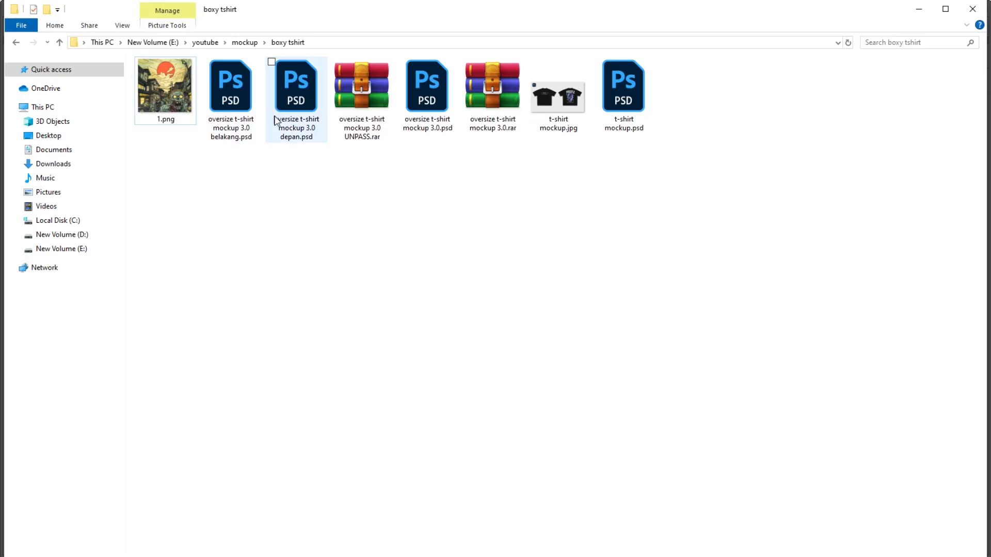
{"action": "double_click", "coordinate": [305, 81]}
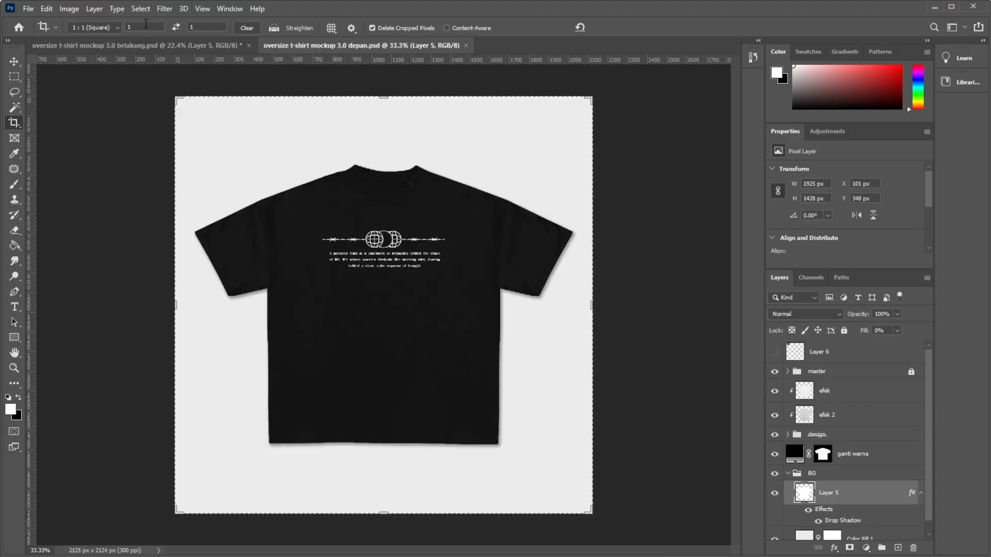
{"action": "left_click", "coordinate": [150, 42]}
Crop the belakang document tighter on all sides of the back shirt, keeping the square ratio.
{"action": "key", "text": "ctrl+plus"}
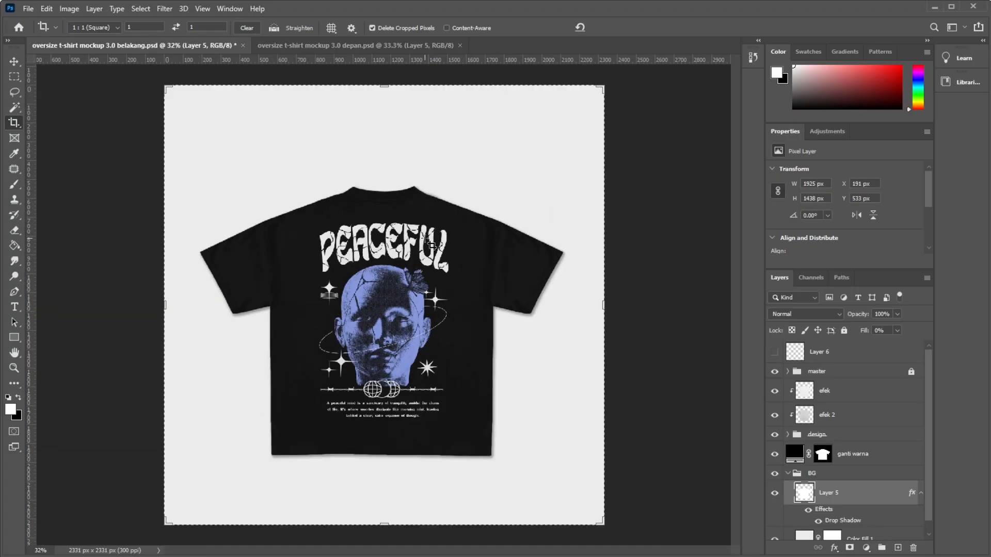
{"action": "key", "text": "v"}
{"action": "key", "text": "ctrl+minus"}
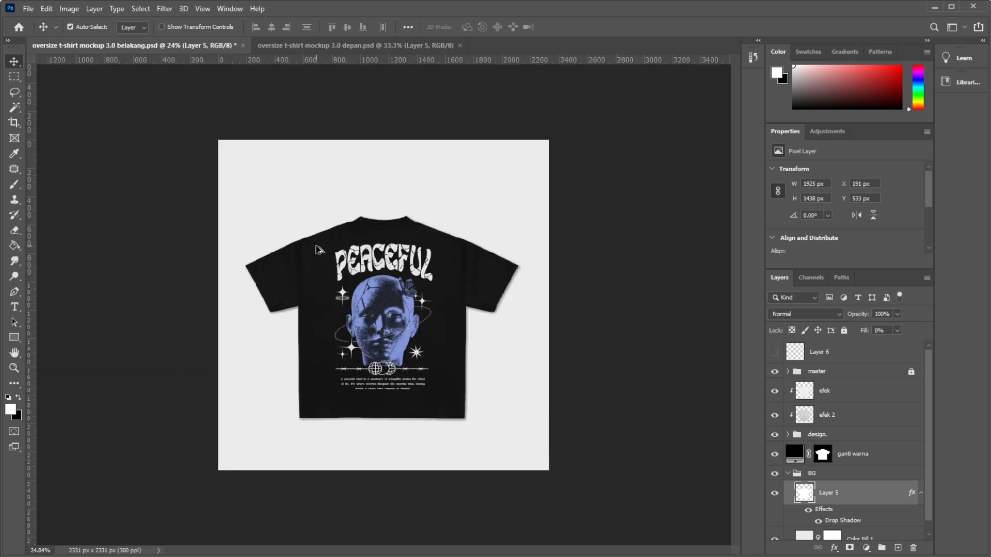
{"action": "key", "text": "c"}
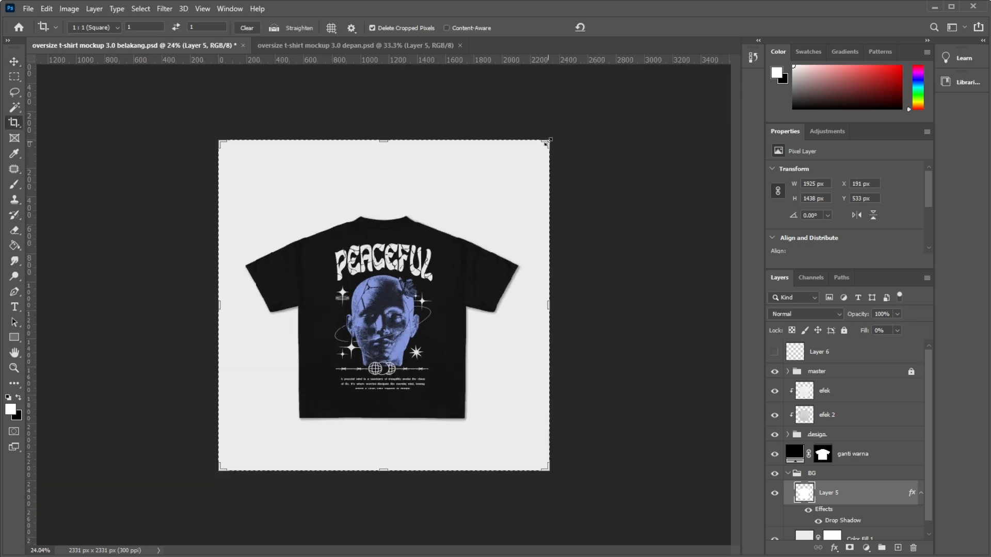
{"action": "left_click_drag", "start_coordinate": [546, 143], "coordinate": [547, 139]}
{"action": "key", "text": "Return"}
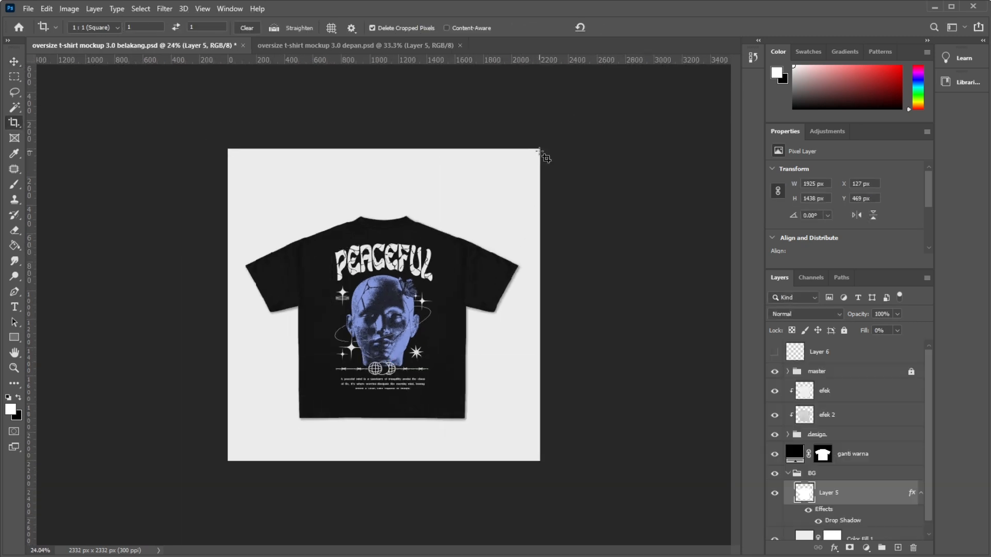
Resize the depan document to 18.65 cm wide, copying the width from the belakang document's image size.
{"action": "key", "text": "ctrl+alt+i"}
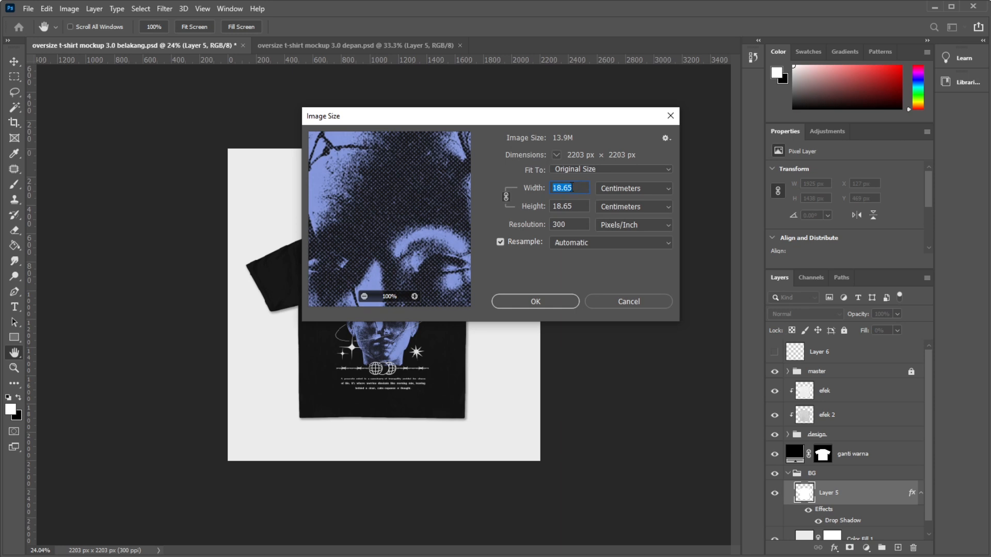
{"action": "left_click", "coordinate": [540, 299]}
{"action": "left_click", "coordinate": [367, 44]}
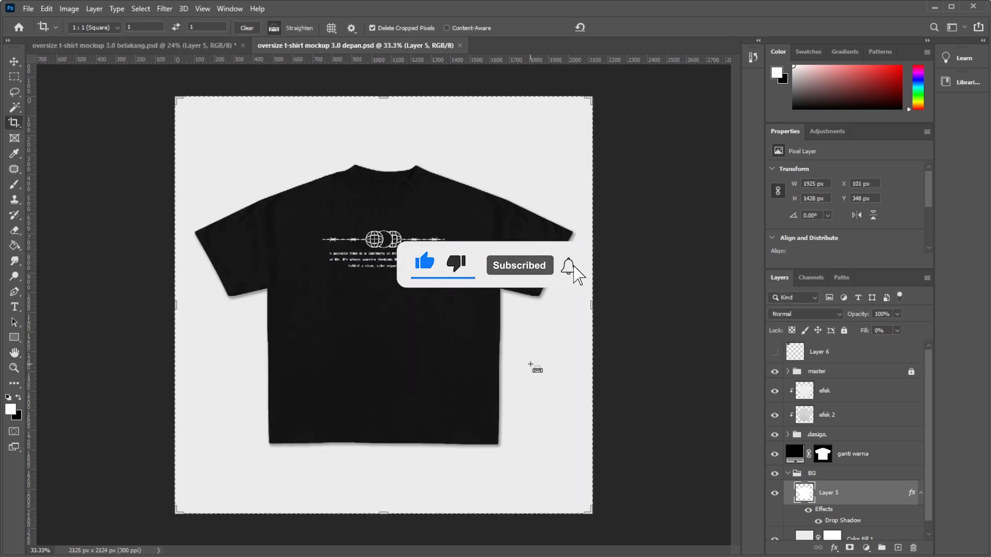
{"action": "key", "text": "ctrl+alt+i"}
{"action": "type", "text": "18.65"}
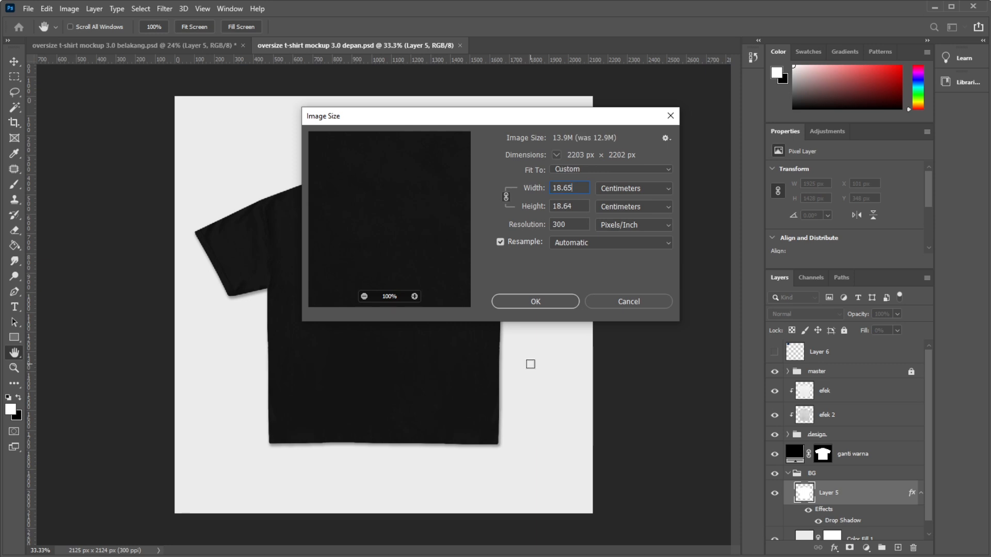
{"action": "key", "text": "Return"}
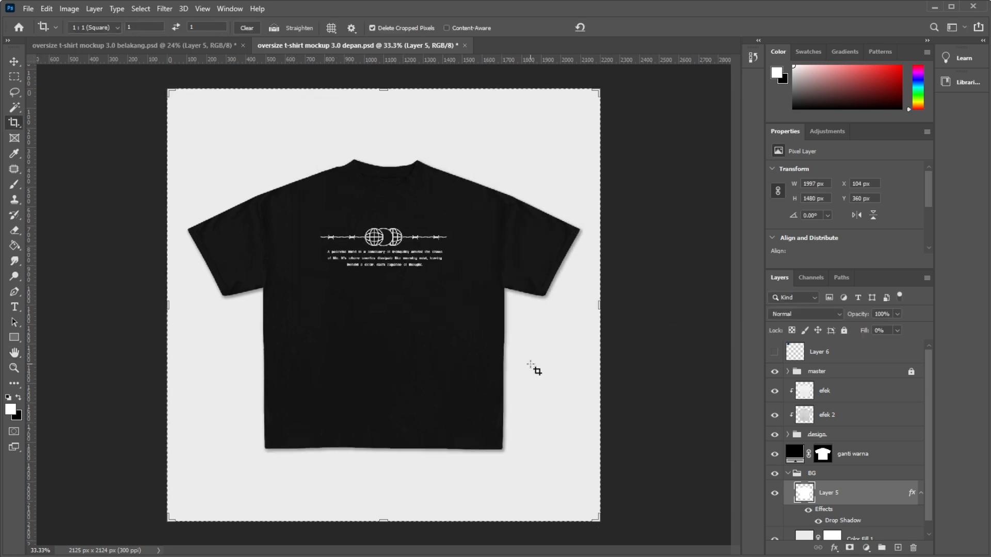
Compare the framing of the belakang and depan documents and save both files.
{"action": "left_click", "coordinate": [146, 44]}
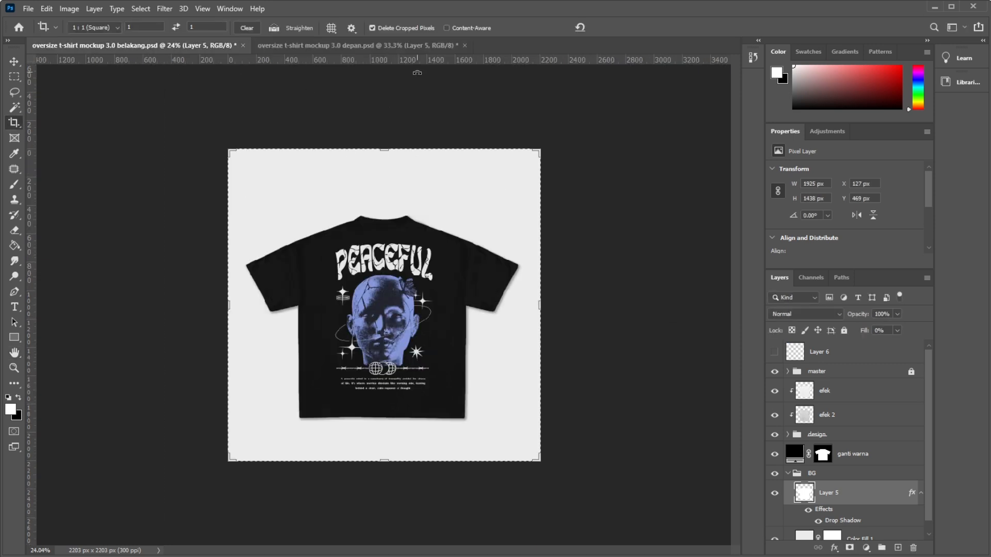
{"action": "left_click", "coordinate": [383, 45]}
{"action": "scroll", "coordinate": [330, 267], "scroll_direction": "down", "scroll_amount": 3}
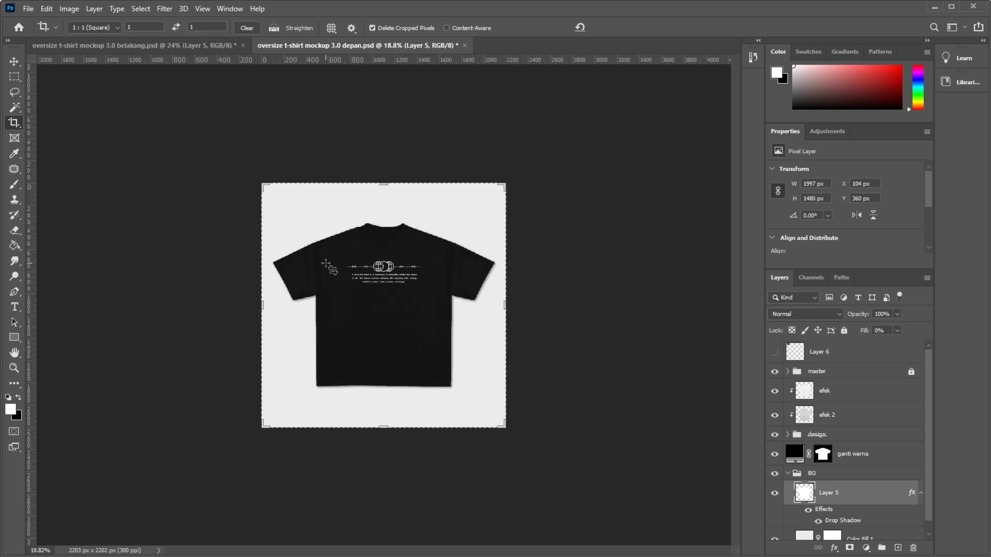
{"action": "scroll", "coordinate": [331, 267], "scroll_direction": "up", "scroll_amount": 2}
{"action": "key", "text": "ctrl+s"}
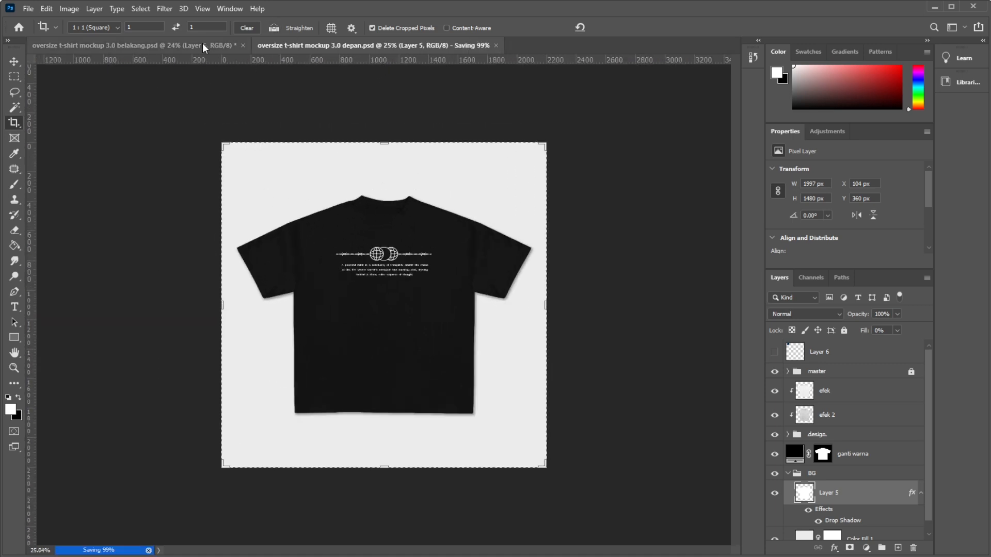
{"action": "left_click", "coordinate": [202, 45]}
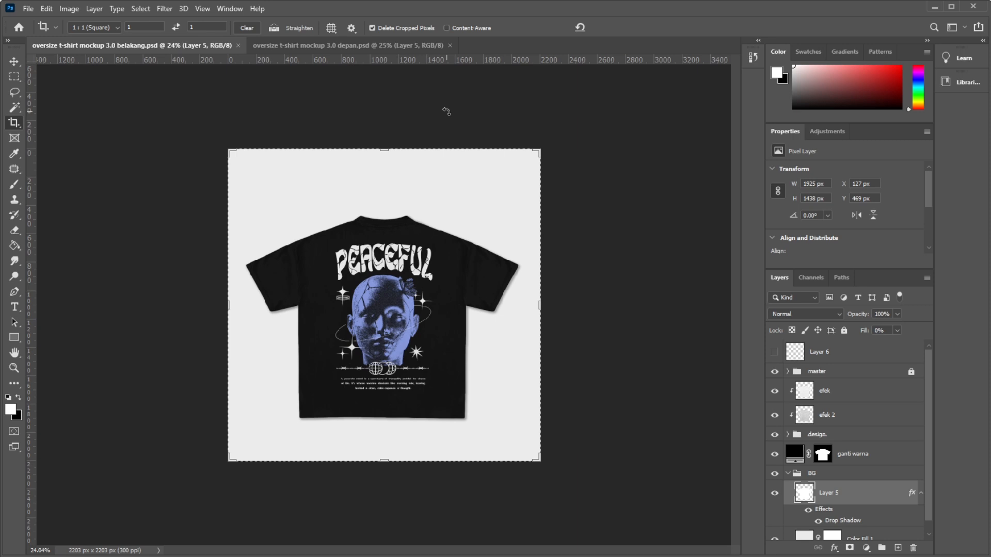
{"action": "left_click", "coordinate": [339, 45]}
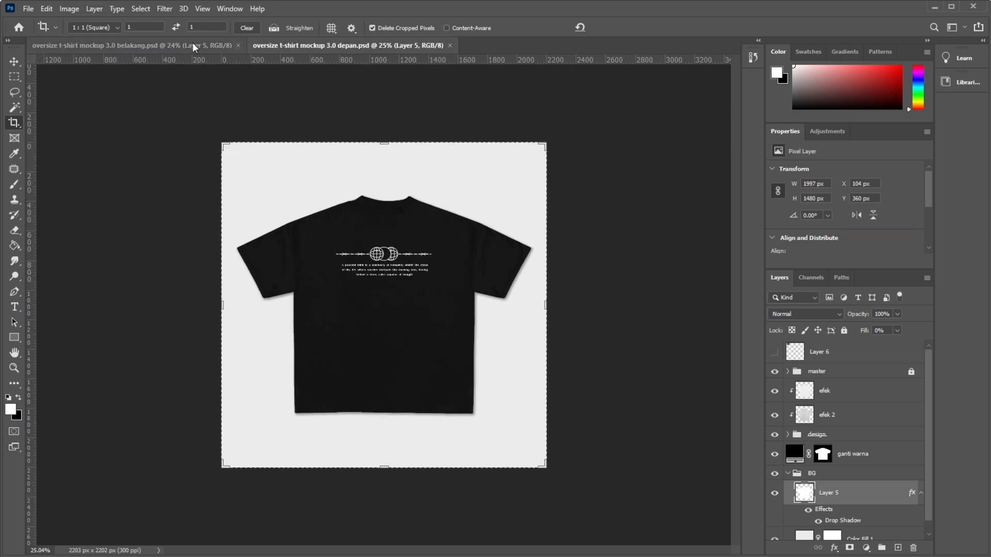
{"action": "left_click", "coordinate": [169, 44]}
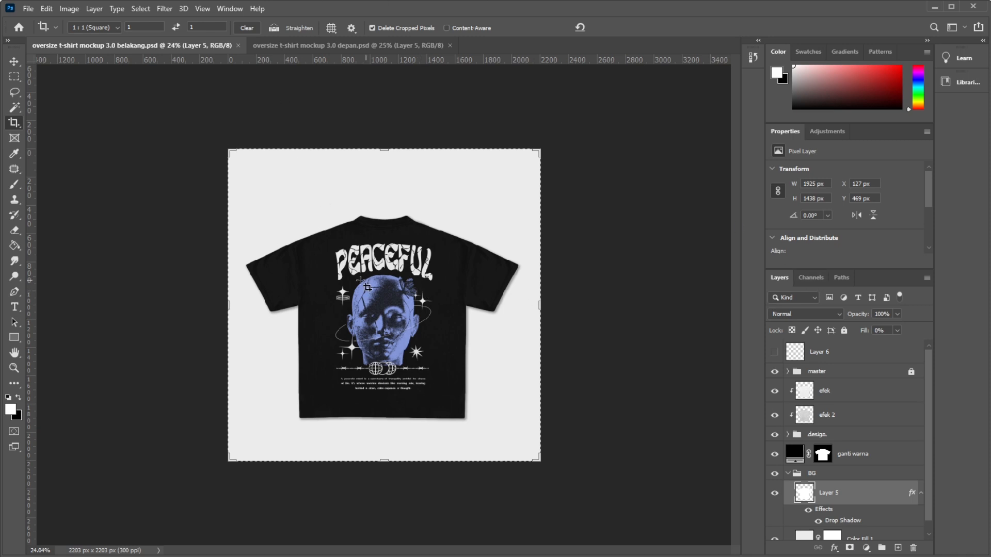
Inspect the layers inside the locked master group of the belakang document, leaving the group collapsed.
{"action": "scroll", "coordinate": [841, 405], "scroll_direction": "down", "scroll_amount": 1}
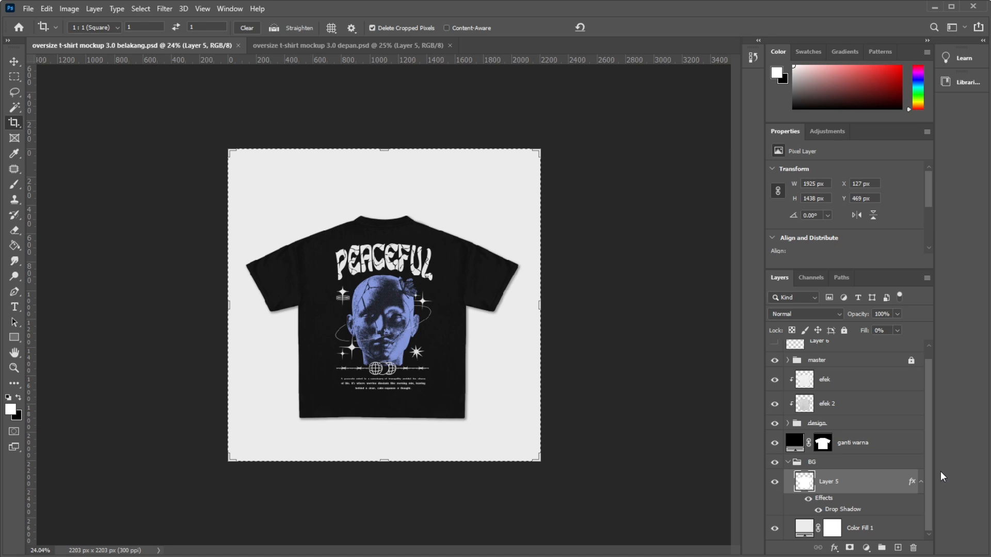
{"action": "left_click", "coordinate": [787, 360]}
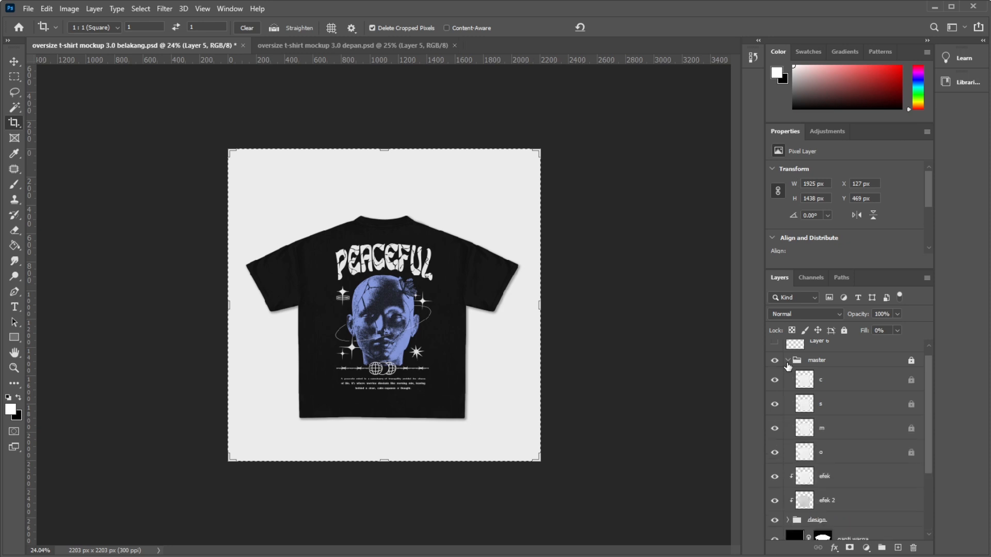
{"action": "left_click", "coordinate": [787, 360]}
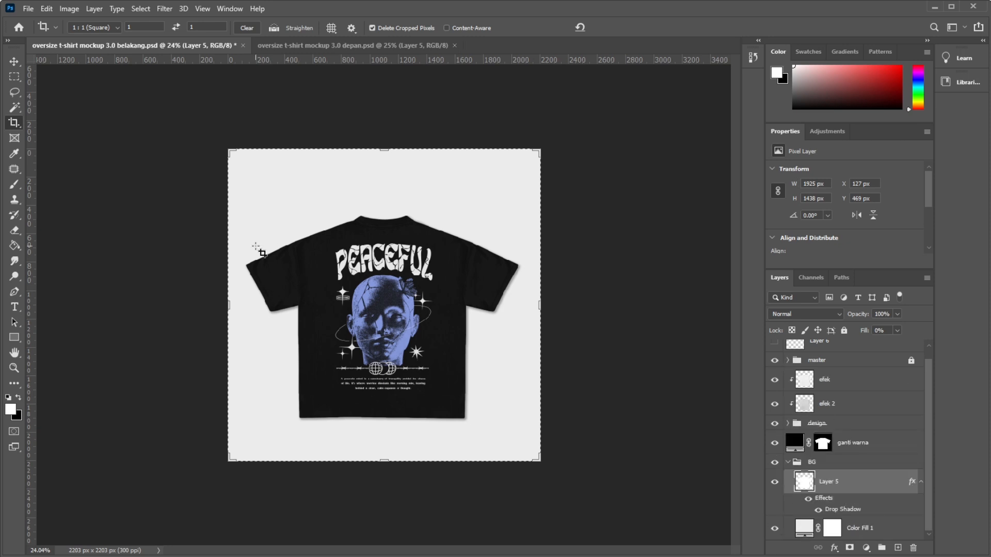
{"action": "scroll", "coordinate": [382, 301], "scroll_direction": "up", "scroll_amount": 2}
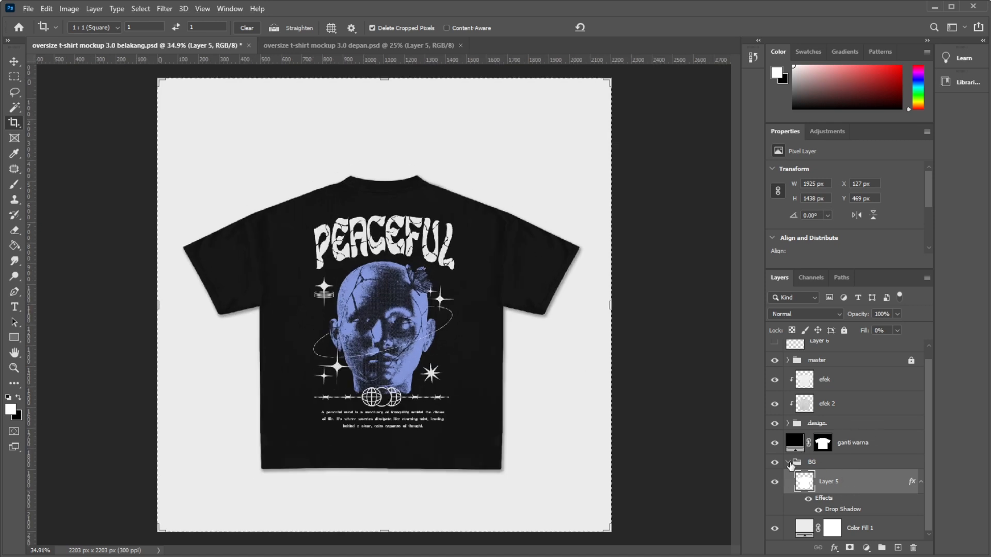
{"action": "scroll", "coordinate": [804, 431], "scroll_direction": "up", "scroll_amount": 1}
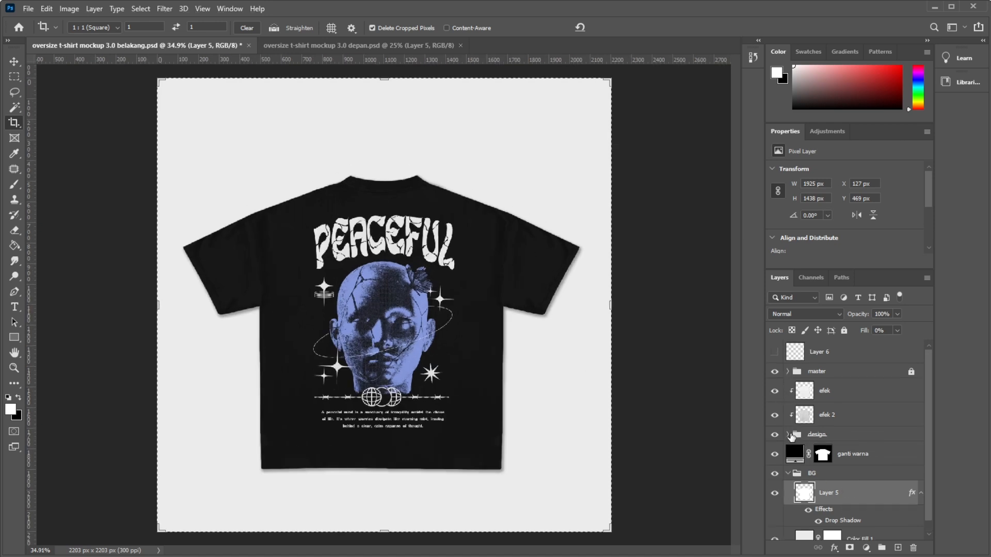
Expand the design group and select its belakang layer.
{"action": "left_click", "coordinate": [787, 435]}
{"action": "left_click", "coordinate": [826, 459]}
{"action": "left_click", "coordinate": [842, 483]}
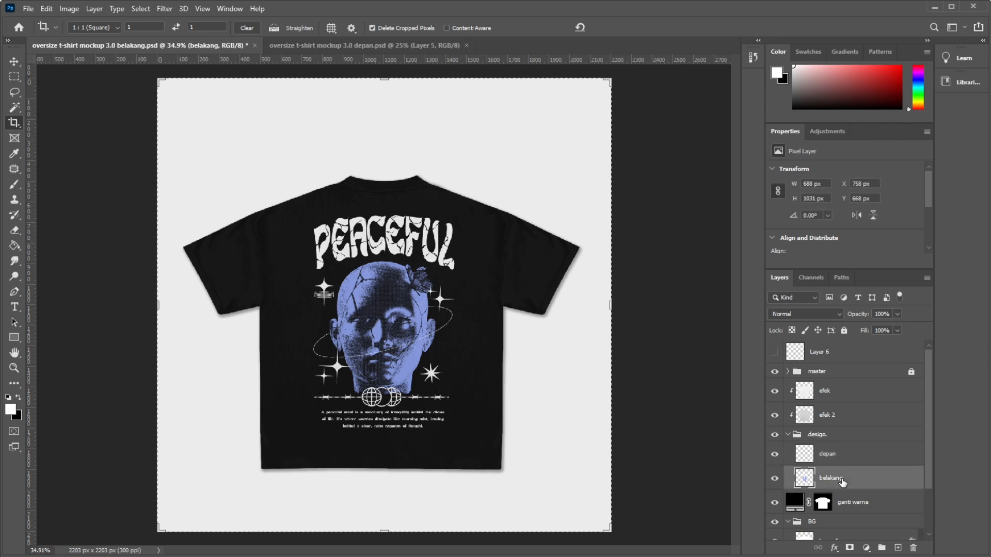
{"action": "left_click", "coordinate": [840, 460]}
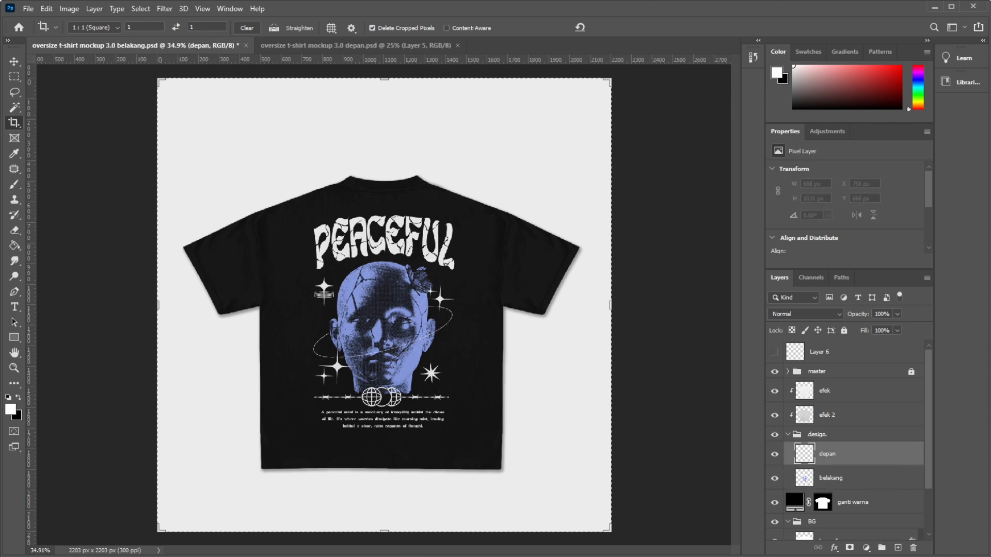
{"action": "left_click", "coordinate": [863, 480]}
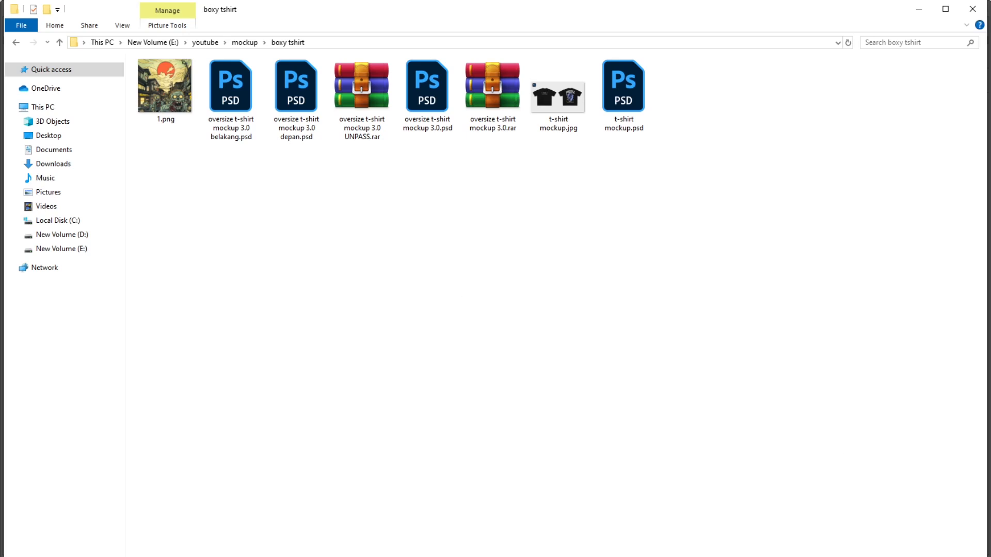
Place 1.png from the boxy tshirt folder in File Explorer into the belakang document, above the belakang layer.
{"action": "left_click", "coordinate": [173, 119]}
{"action": "left_click", "coordinate": [337, 316]}
{"action": "left_click_drag", "start_coordinate": [150, 91], "coordinate": [262, 249]}
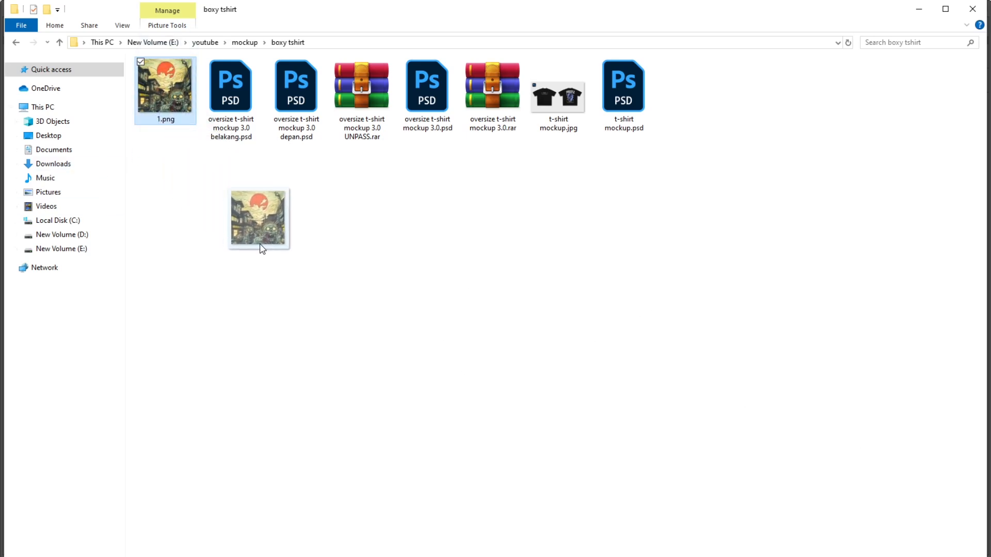
{"action": "left_click_drag", "start_coordinate": [262, 248], "coordinate": [299, 273]}
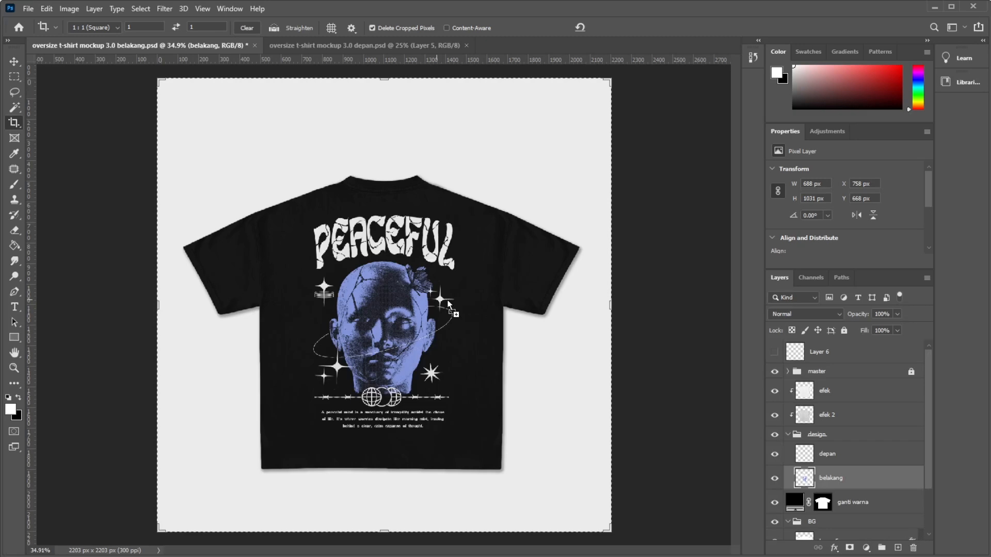
{"action": "left_click_drag", "start_coordinate": [446, 304], "coordinate": [372, 309]}
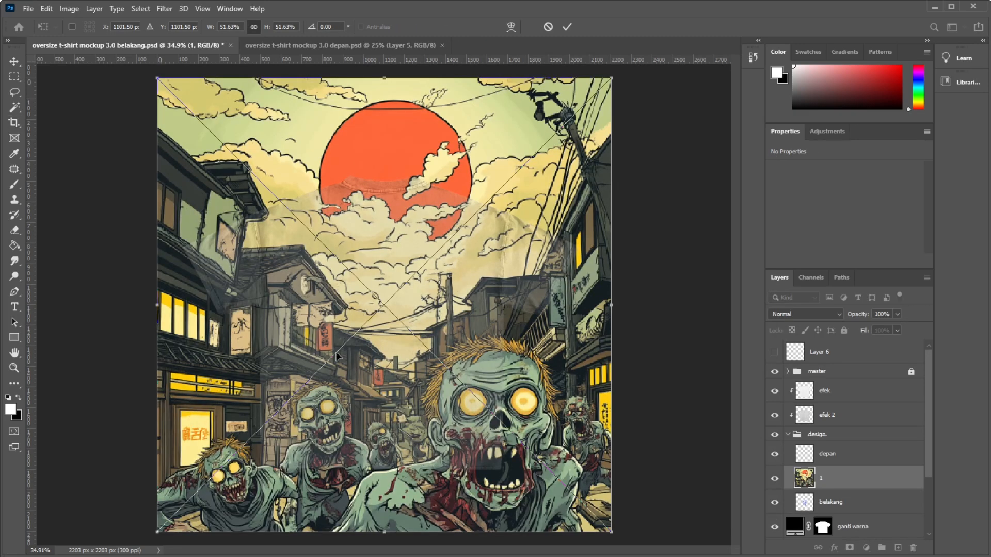
Scale the placed zombie artwork to about 17.09% about its centre on the shirt and commit the transformation.
{"action": "scroll", "coordinate": [116, 523], "scroll_direction": "down", "scroll_amount": 5}
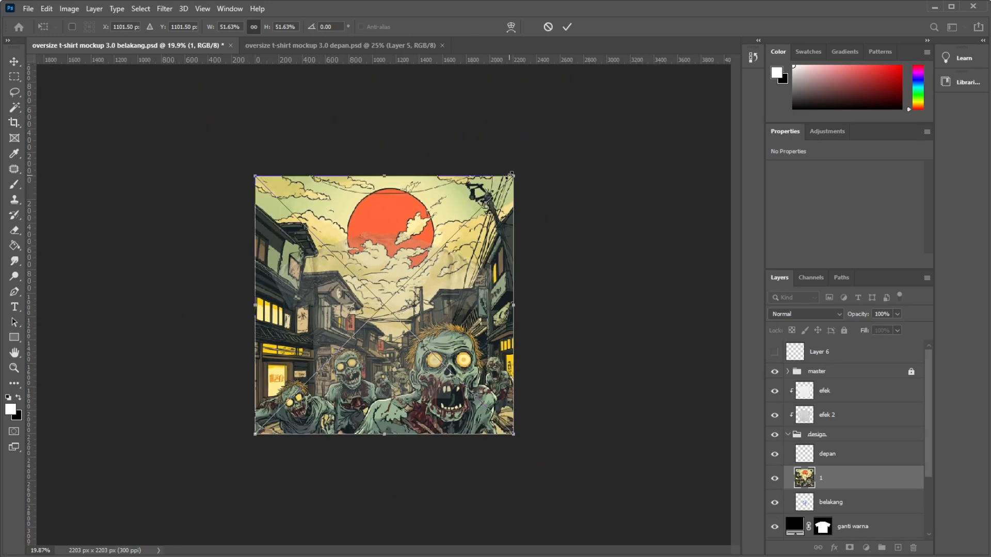
{"action": "left_click_drag", "start_coordinate": [514, 175], "coordinate": [427, 262]}
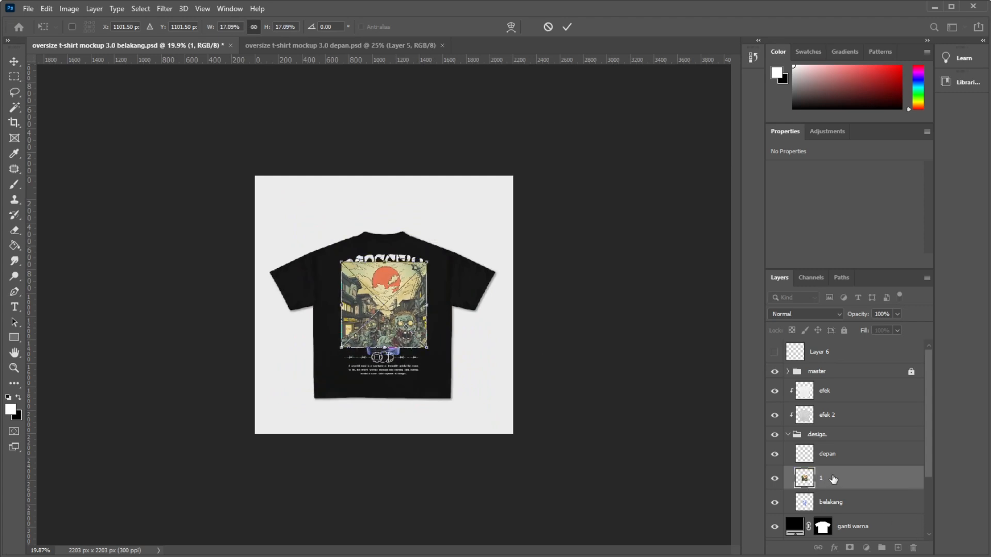
{"action": "key", "text": "Return"}
{"action": "key", "text": "c"}
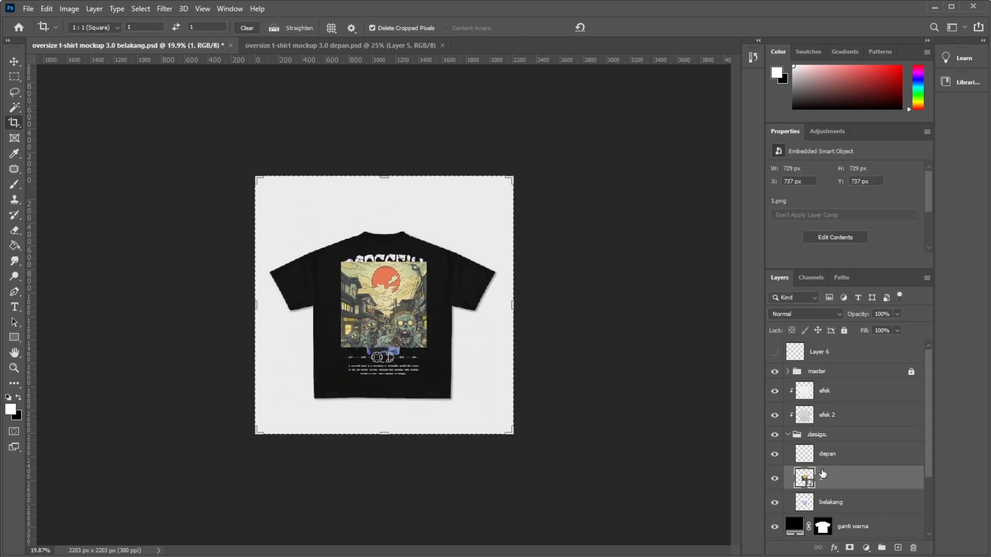
Hide the depan and belakang design layers and move layer 1 to the top of the design group.
{"action": "left_click", "coordinate": [774, 454]}
{"action": "left_click", "coordinate": [774, 502]}
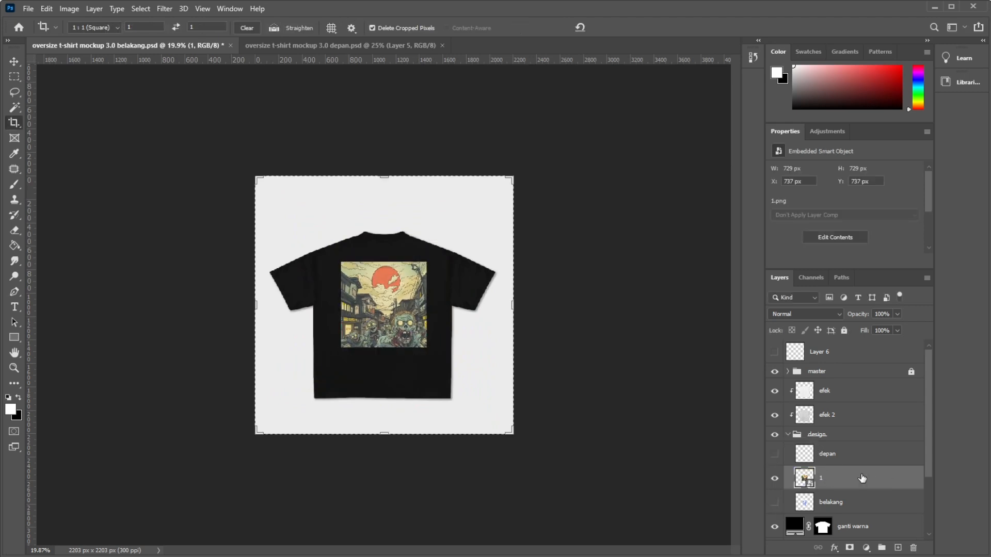
{"action": "mouse_move", "coordinate": [862, 478]}
{"action": "left_mouse_down"}
{"action": "mouse_move", "coordinate": [844, 487]}
{"action": "mouse_move", "coordinate": [826, 356]}
{"action": "mouse_move", "coordinate": [849, 471]}
{"action": "left_mouse_up"}
Compare the artwork up close with the efek 2 layer hidden and shown.
{"action": "key", "text": "ctrl+0"}
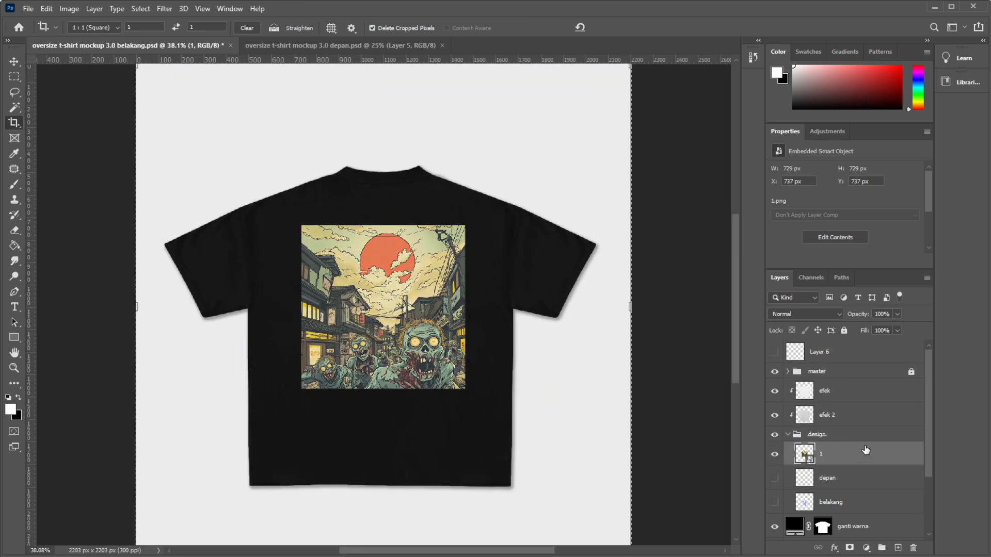
{"action": "scroll", "coordinate": [529, 281], "scroll_direction": "up", "scroll_amount": 6}
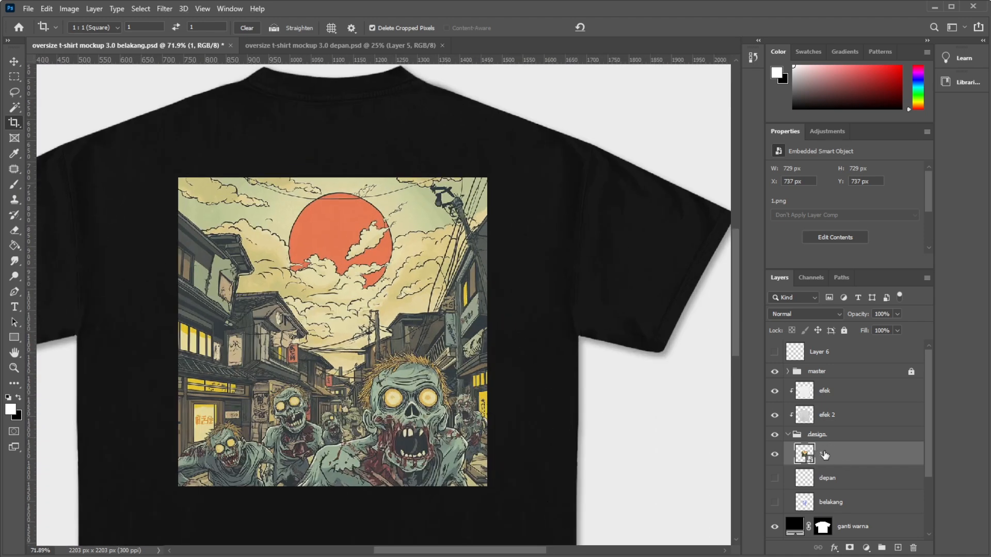
{"action": "left_click", "coordinate": [771, 418]}
{"action": "left_click", "coordinate": [772, 418]}
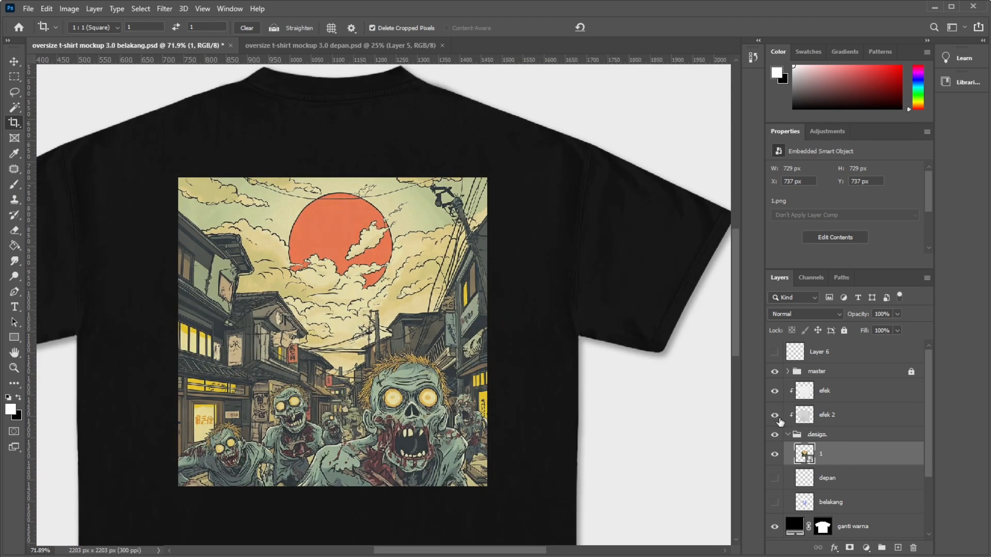
Set the efek 2 layer's fill to 15% and its opacity to 20%.
{"action": "left_click", "coordinate": [848, 418]}
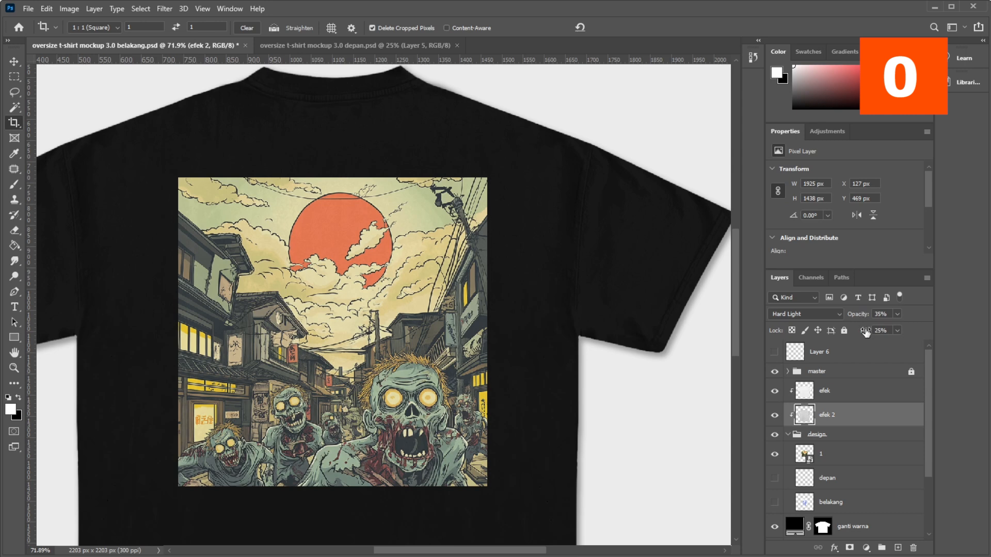
{"action": "left_click", "coordinate": [865, 332]}
{"action": "type", "text": "15"}
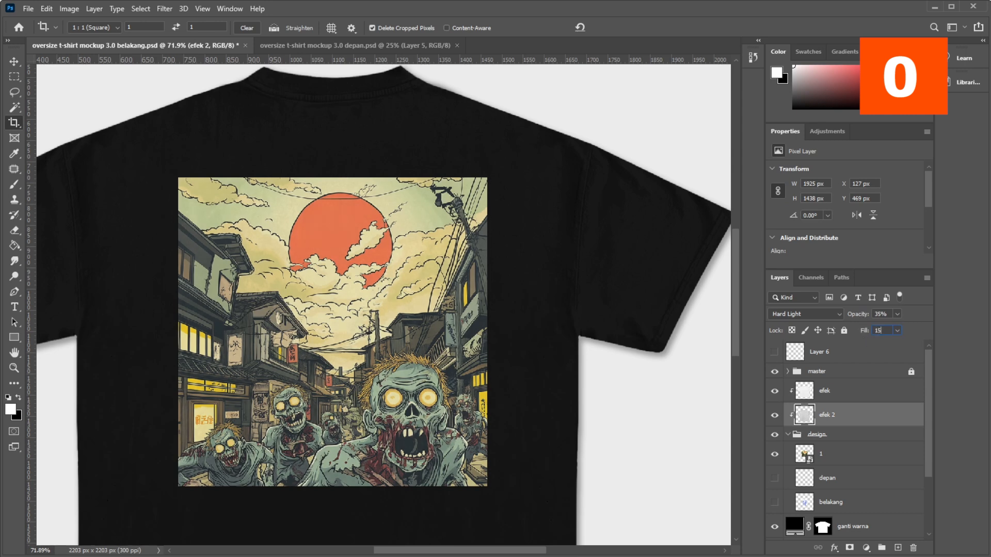
{"action": "left_click_drag", "start_coordinate": [888, 315], "coordinate": [849, 324]}
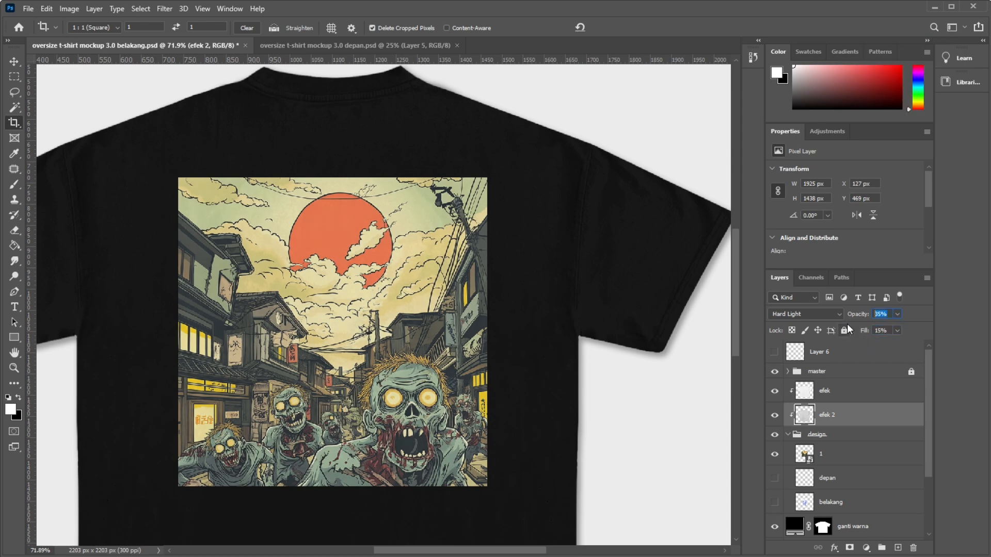
{"action": "type", "text": "20"}
Try darkening the efek layer's midtones with a Levels adjustment.
{"action": "left_click", "coordinate": [836, 399]}
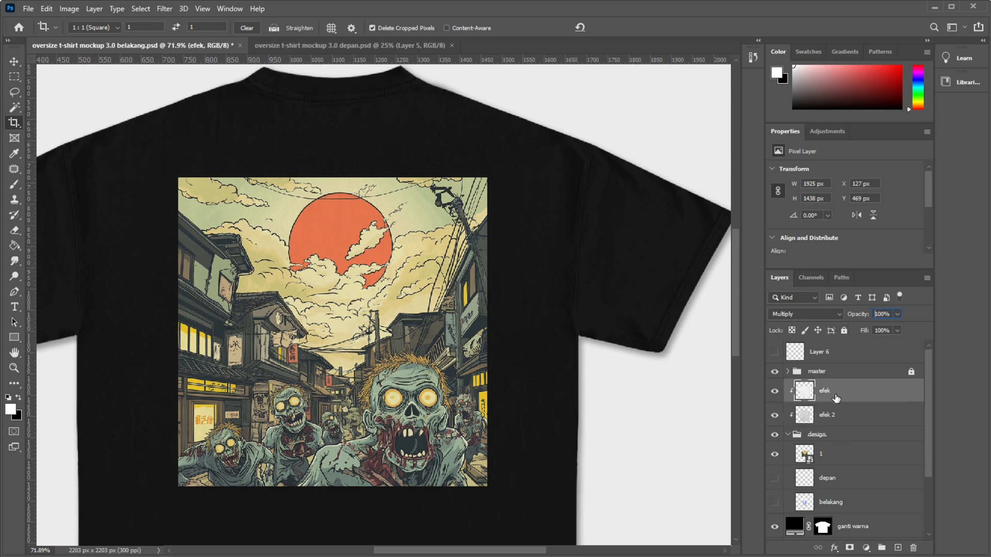
{"action": "key", "text": "ctrl+l"}
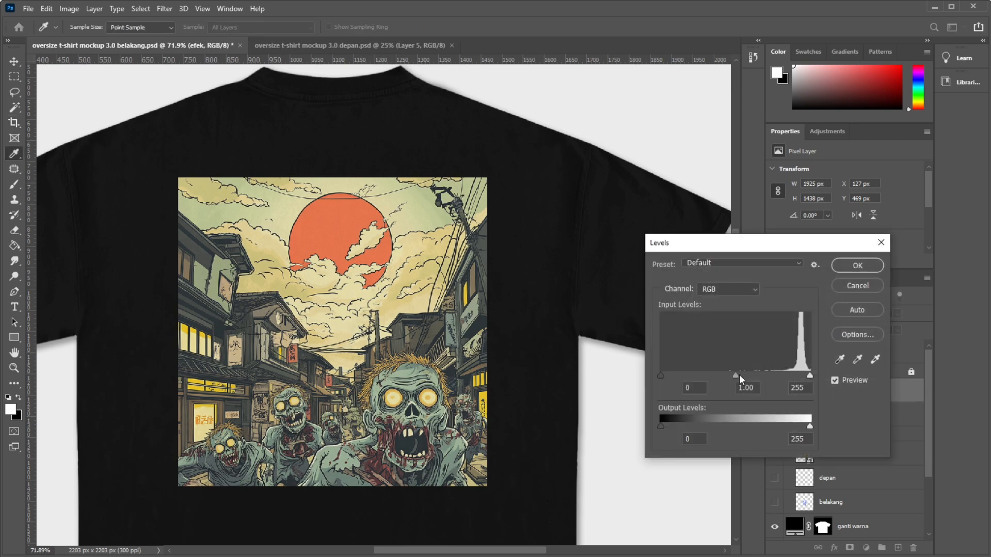
{"action": "left_click_drag", "start_coordinate": [734, 376], "coordinate": [781, 375]}
{"action": "left_click", "coordinate": [849, 287]}
{"action": "key", "text": "c"}
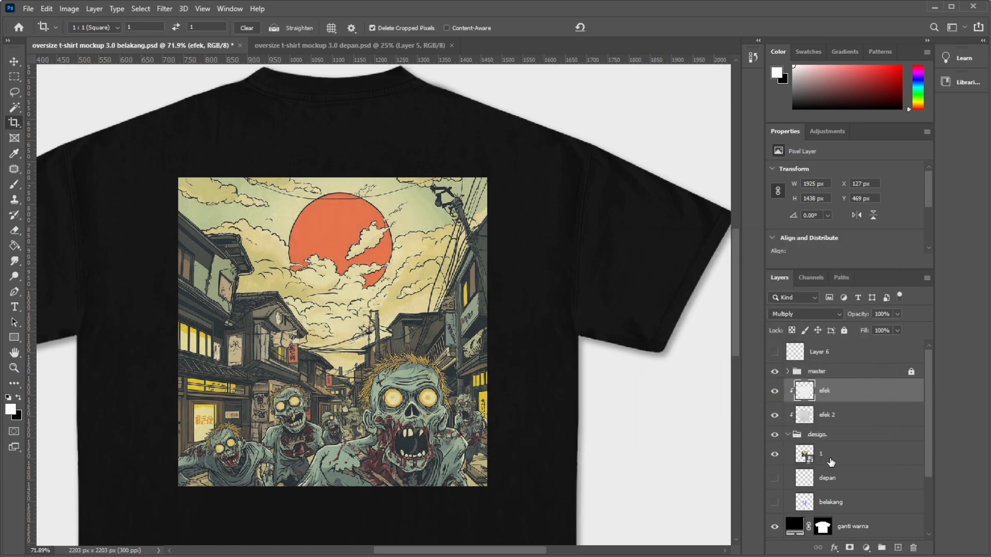
Hide the placed artwork layer 1 and delete it from the design group.
{"action": "left_click", "coordinate": [774, 454]}
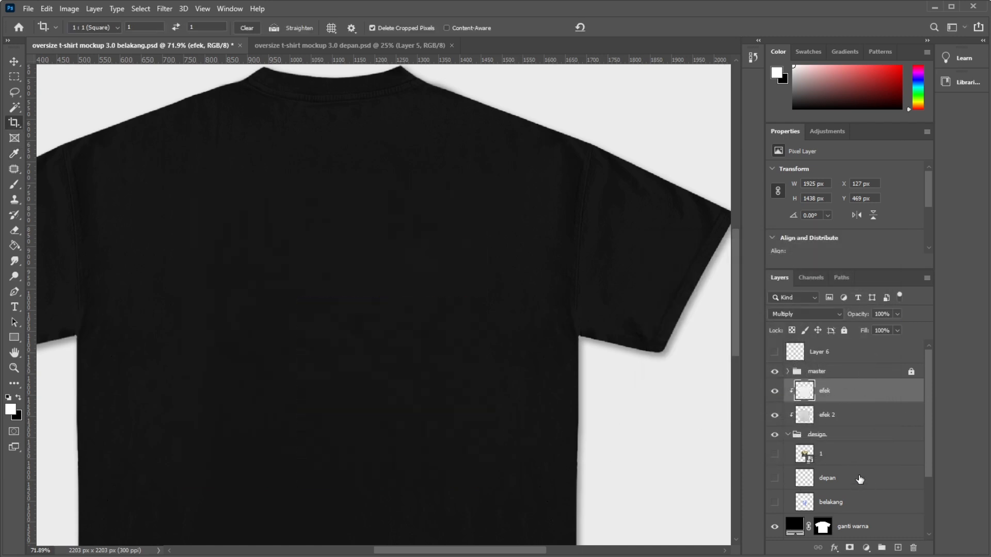
{"action": "left_click", "coordinate": [834, 464]}
{"action": "key", "text": "Delete"}
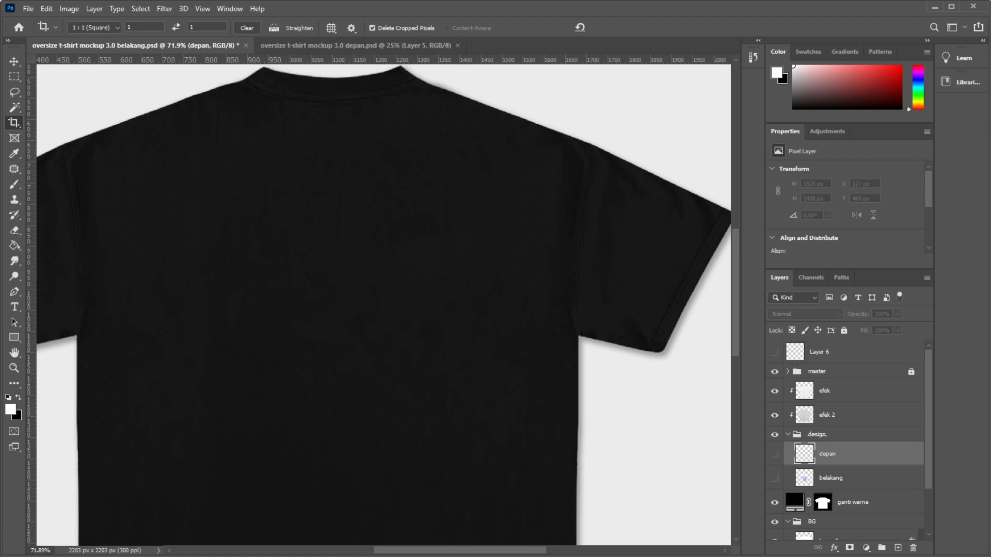
Open oversize t-shirt mockup 3.0.psd from the boxy tshirt folder and replace the cleared Crop tool with the Move tool.
{"action": "key", "text": "alt+Tab"}
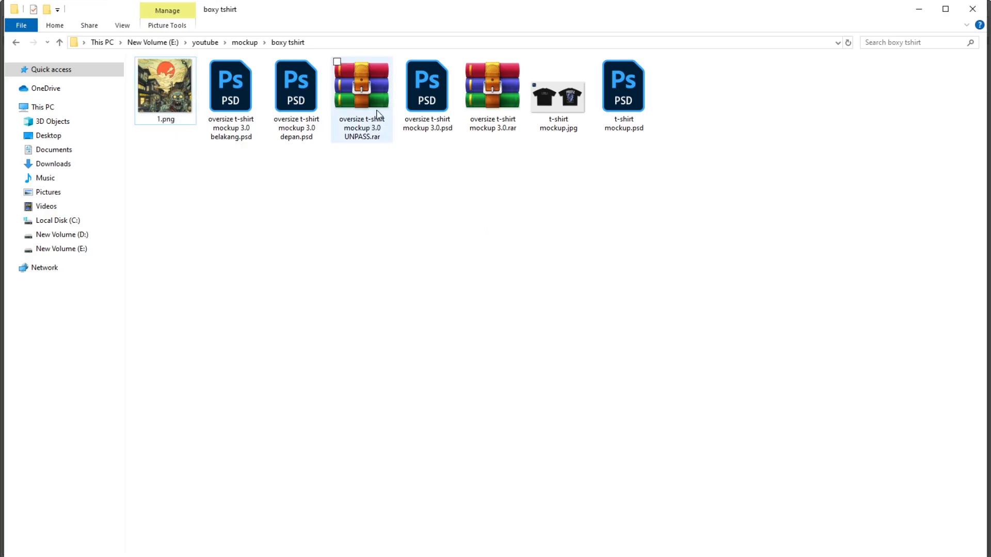
{"action": "double_click", "coordinate": [430, 91]}
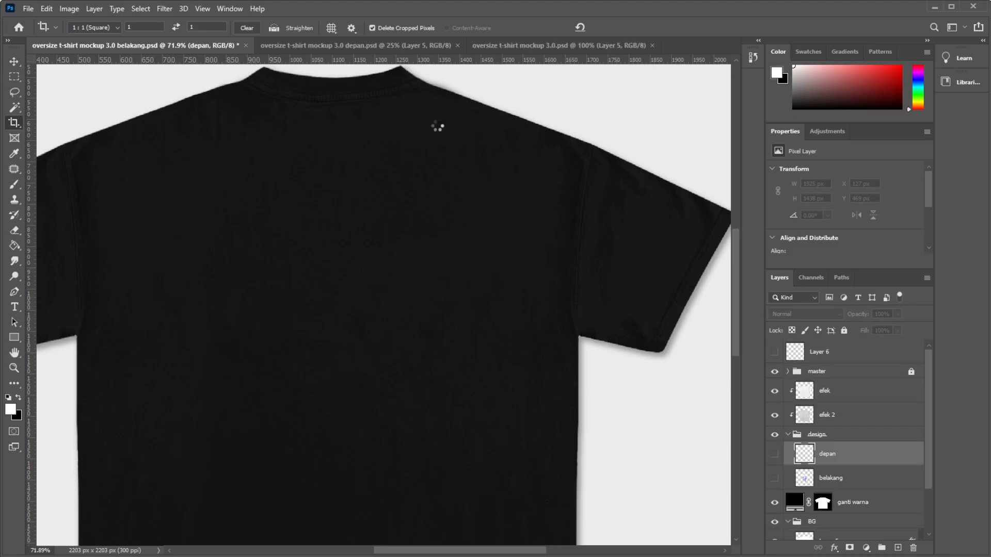
{"action": "left_click", "coordinate": [247, 28]}
{"action": "left_click", "coordinate": [14, 61]}
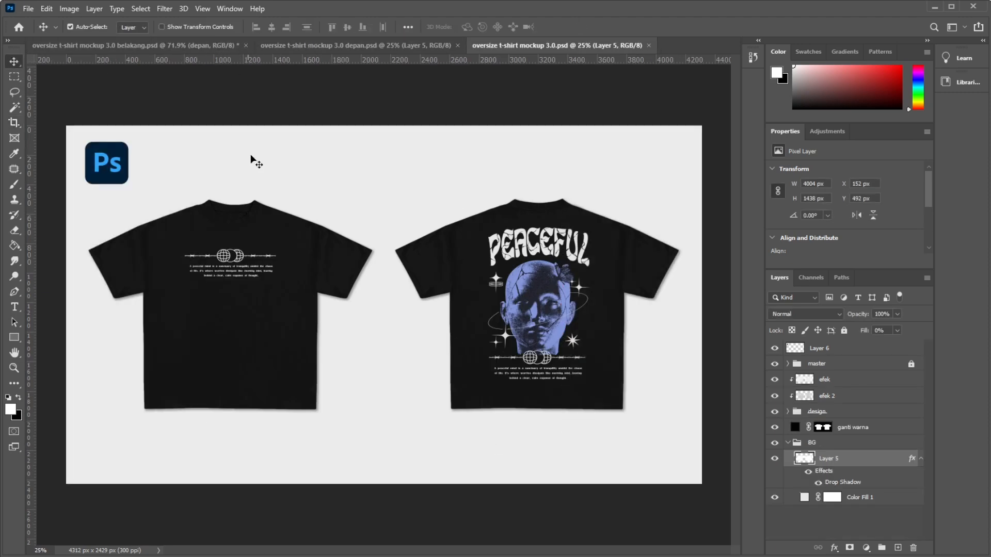
Hide the design group in the combined front-and-back mockup and inspect both blank shirts.
{"action": "scroll", "coordinate": [258, 305], "scroll_direction": "down", "scroll_amount": 1}
{"action": "scroll", "coordinate": [256, 225], "scroll_direction": "up", "scroll_amount": 3}
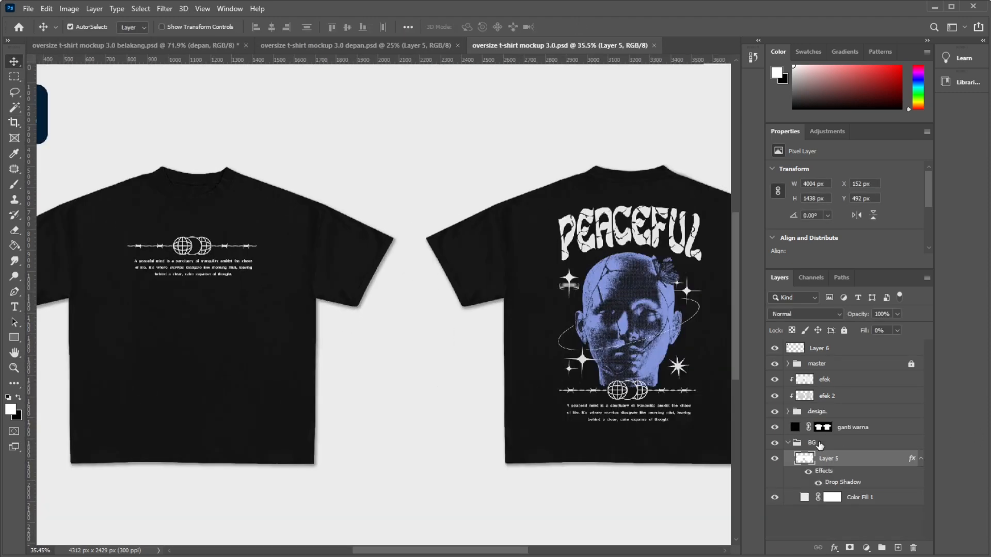
{"action": "left_click", "coordinate": [774, 411]}
{"action": "scroll", "coordinate": [454, 367], "scroll_direction": "down", "scroll_amount": 1}
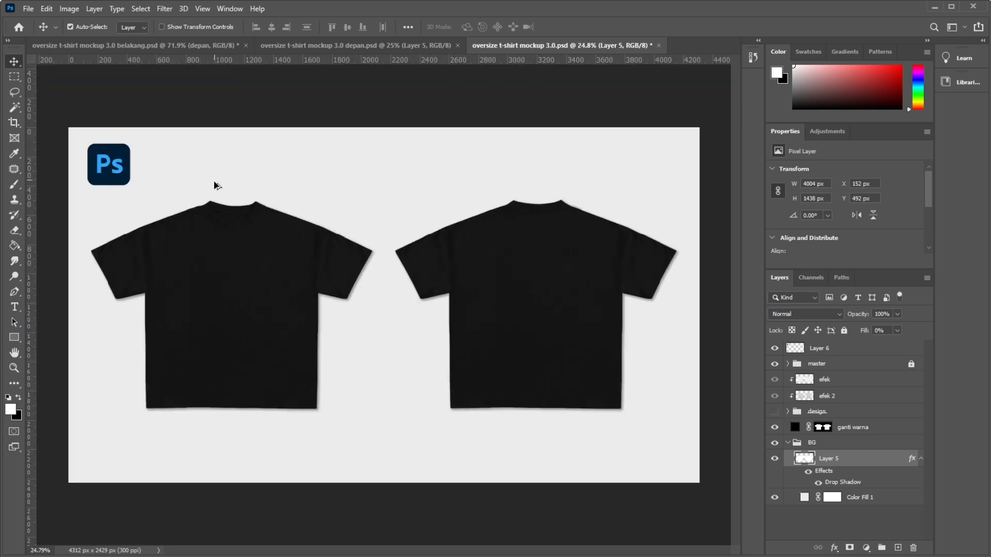
{"action": "scroll", "coordinate": [263, 242], "scroll_direction": "up", "scroll_amount": 1}
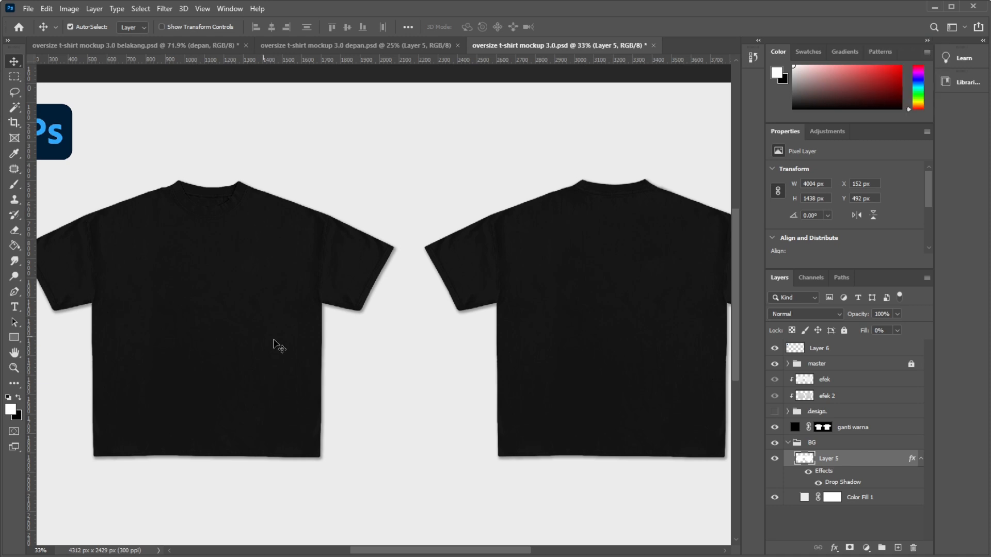
{"action": "scroll", "coordinate": [364, 396], "scroll_direction": "down", "scroll_amount": 2}
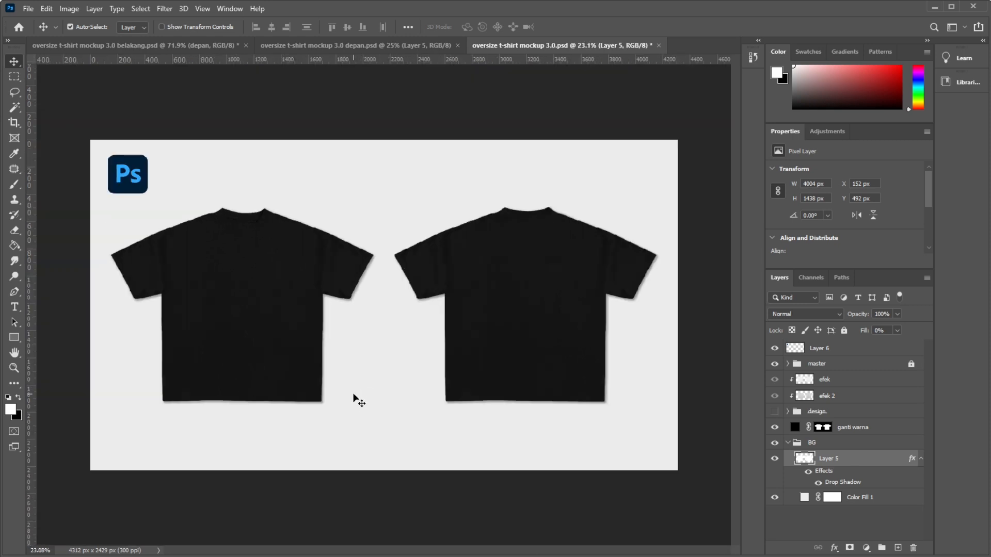